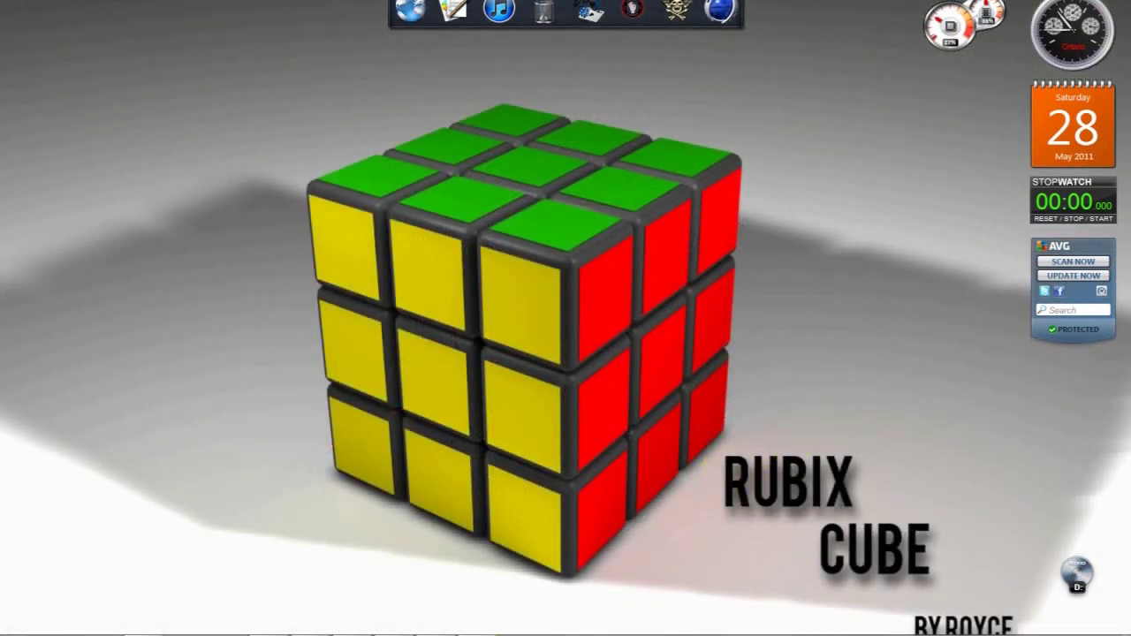
- Switch to Cinema 4D and add a cube primitive at the origin
click(518, 634)
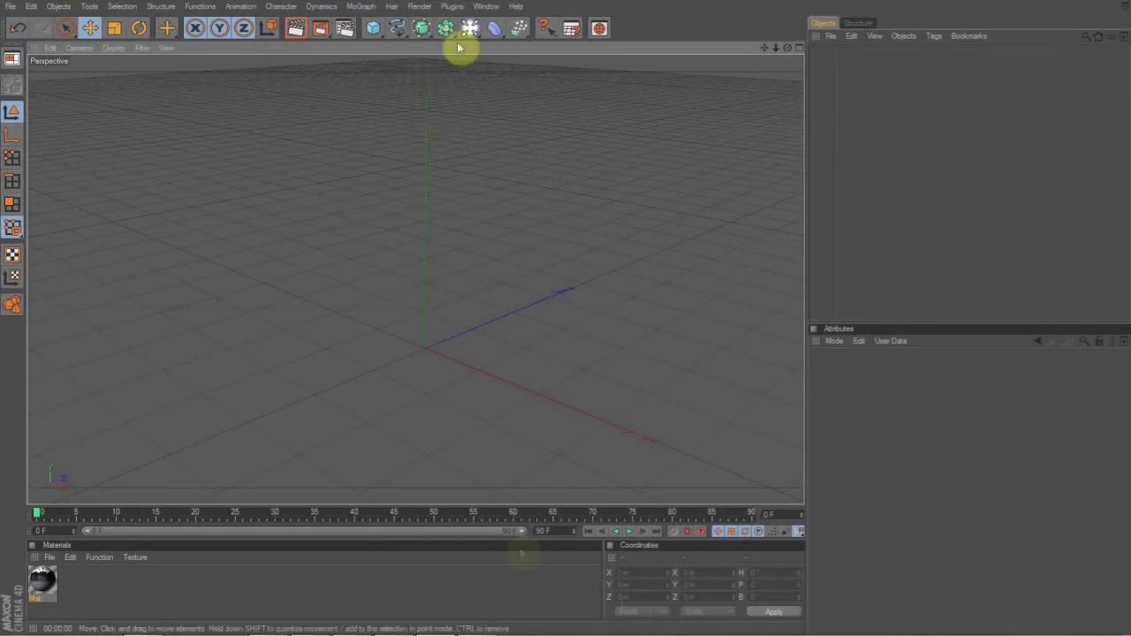
click(43, 581)
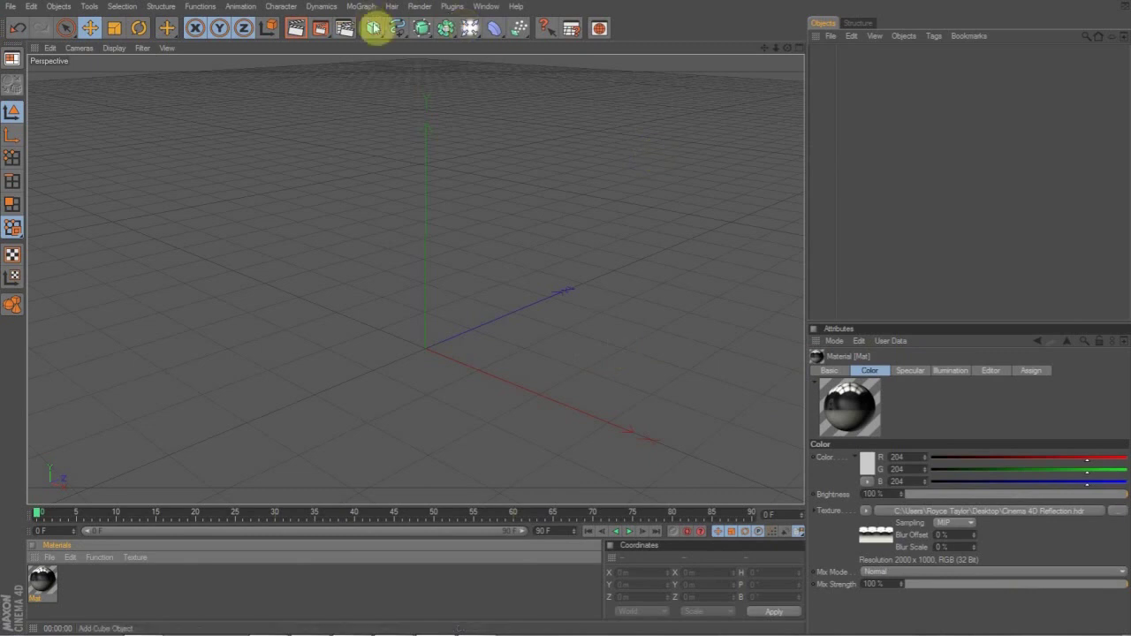
drag(373, 28, 423, 52)
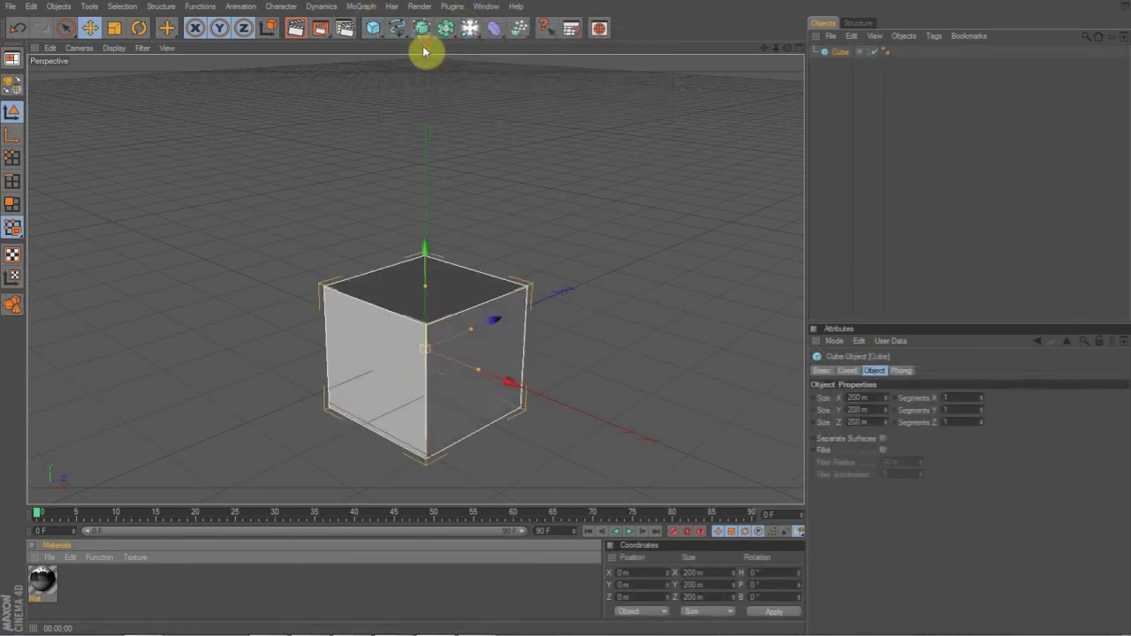
- Add a cylinder primitive at the centre of the cube
drag(788, 51, 536, 310)
scroll(398, 364, up, 4)
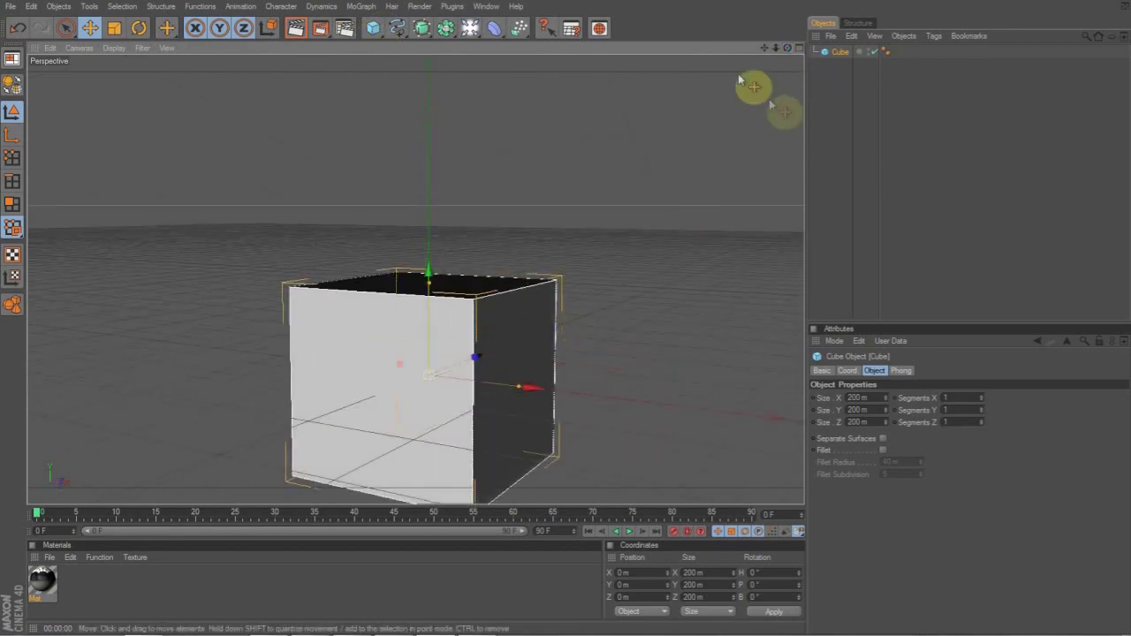
drag(766, 50, 513, 44)
click(447, 29)
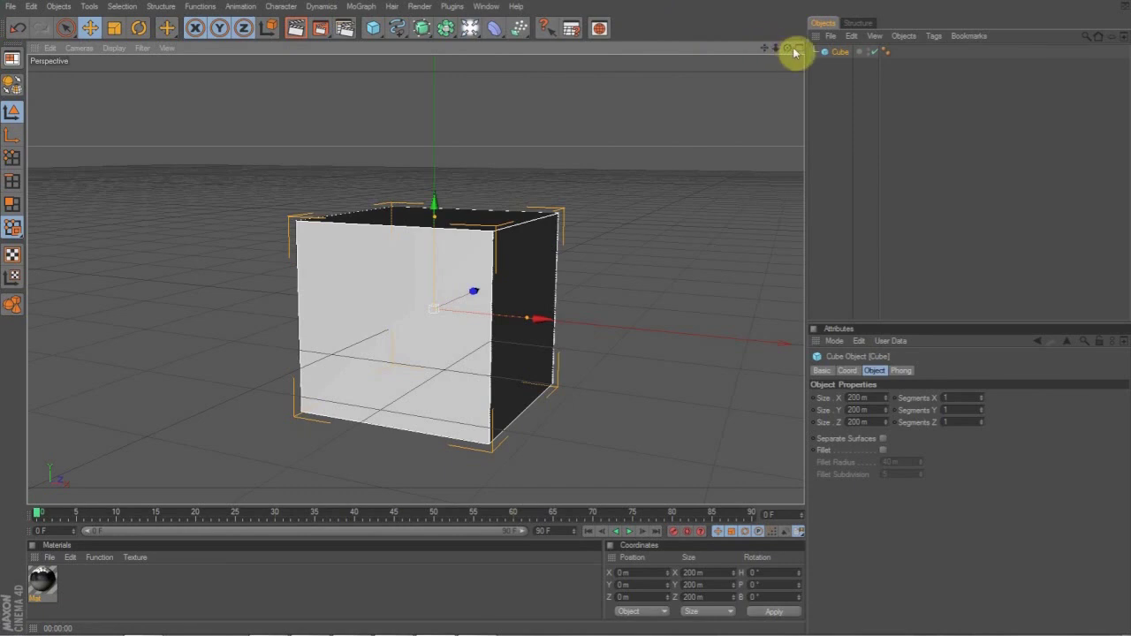
drag(788, 48, 919, 81)
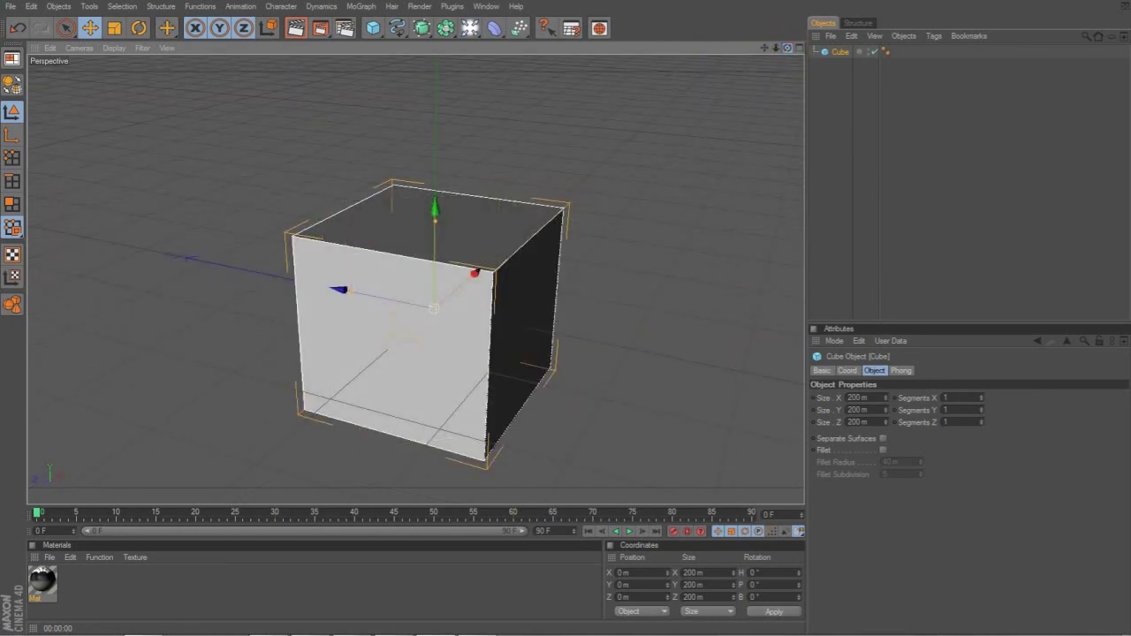
drag(788, 47, 694, 37)
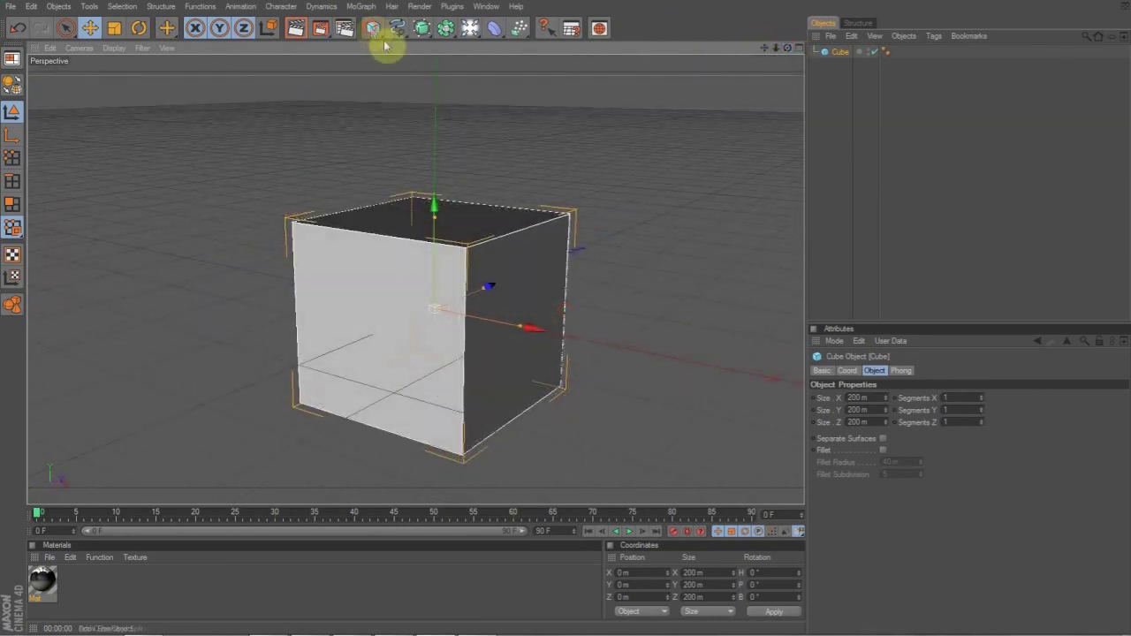
drag(374, 31, 664, 43)
- Lay the cylinder horizontally by setting its pitch rotation to 90°
key(r)
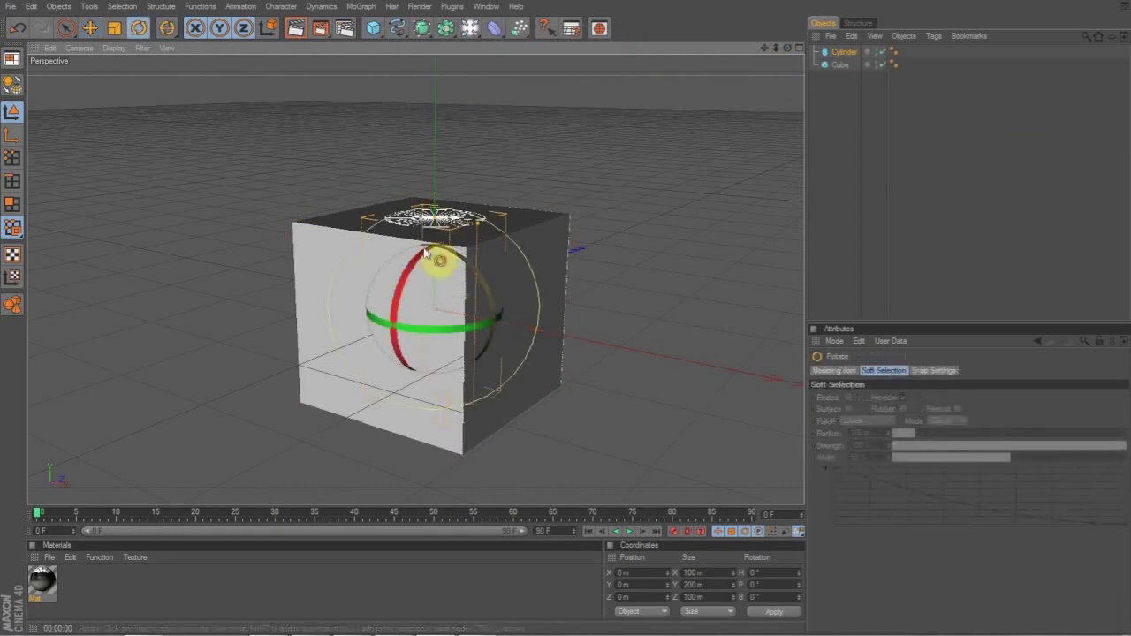
drag(425, 255, 406, 352)
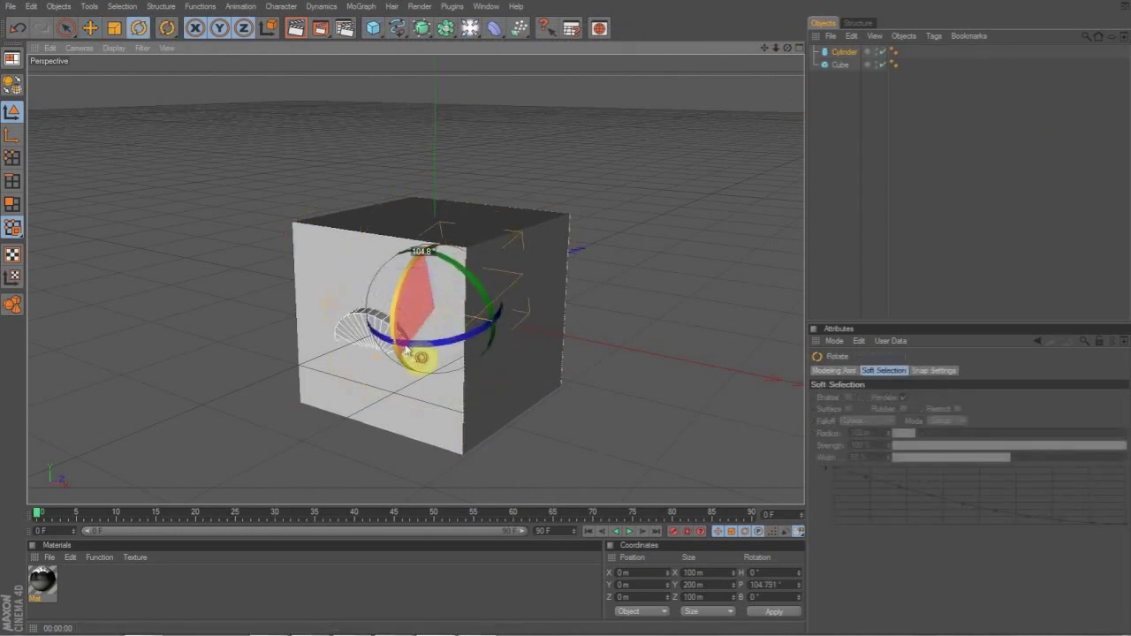
click(793, 585)
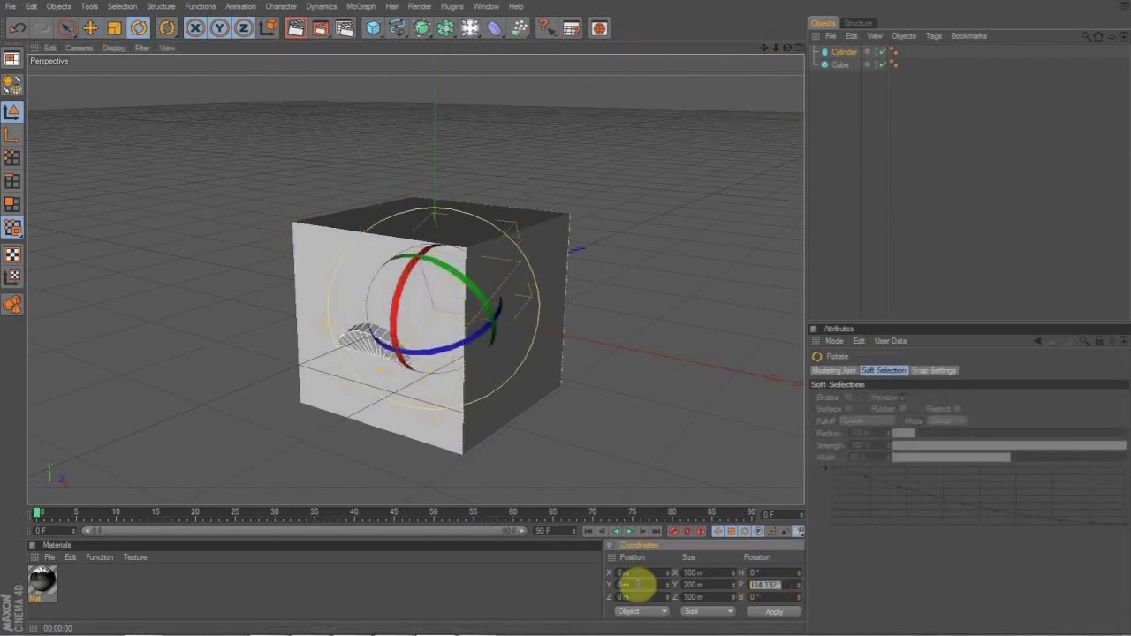
text(0)
key(Return)
drag(774, 587, 557, 586)
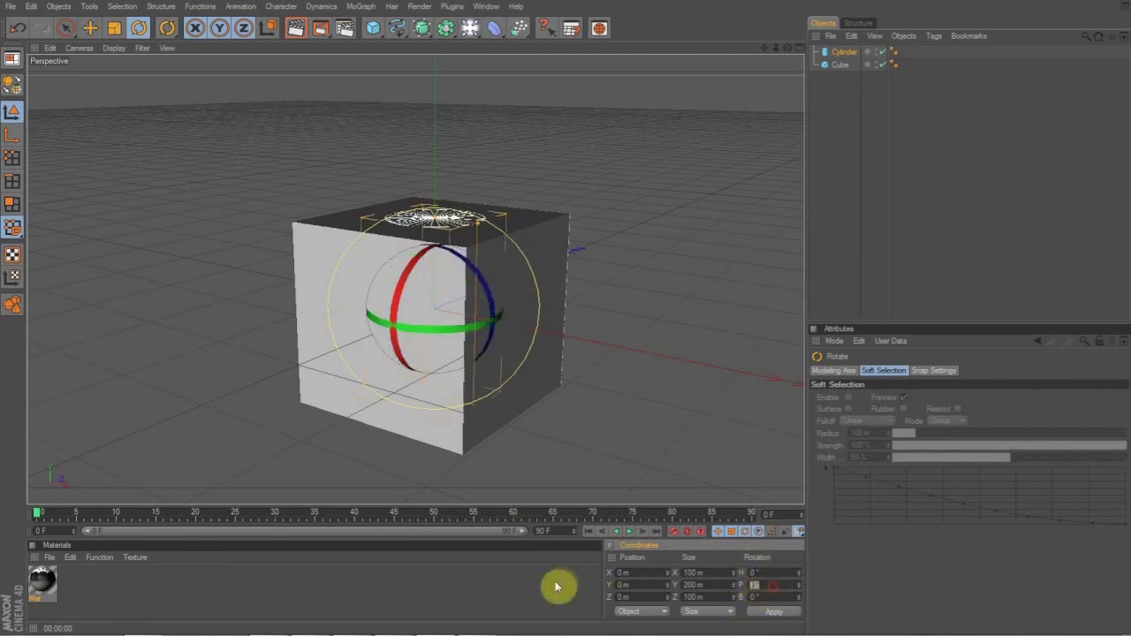
text(90)
key(Return)
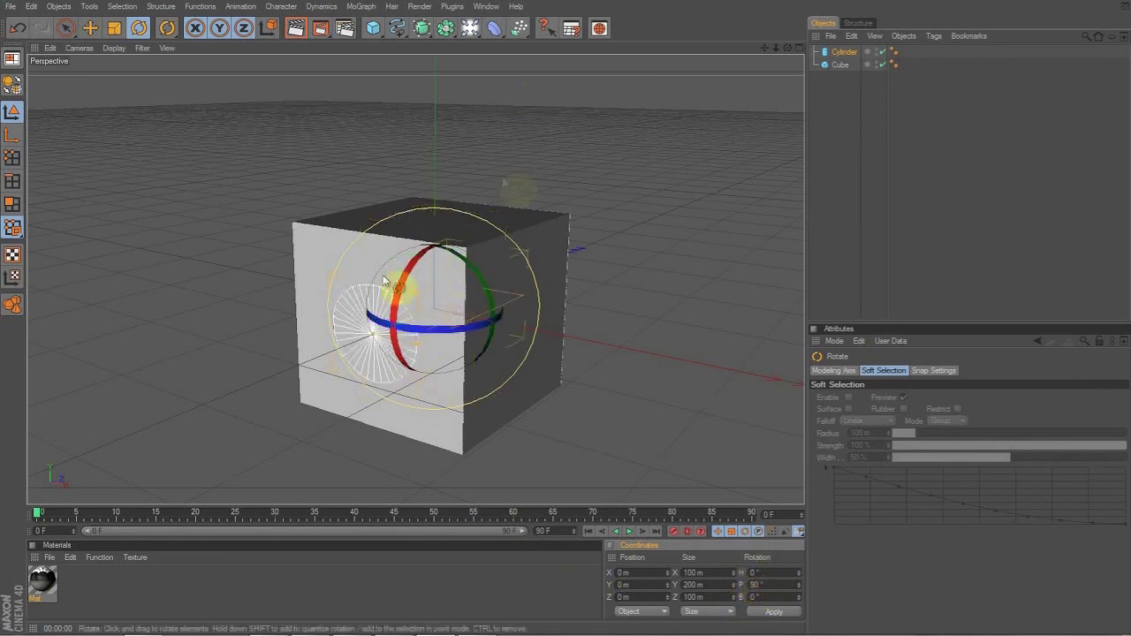
- Lengthen the cylinder to about 269 m and set its Y position to 100 m
drag(372, 333, 350, 343)
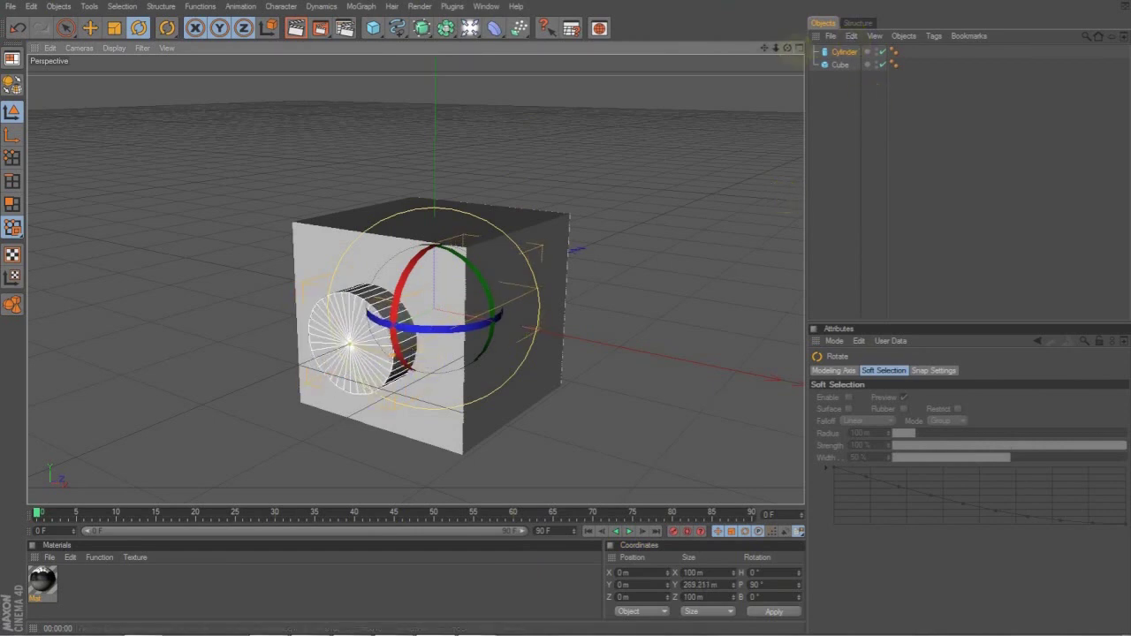
drag(788, 48, 800, 18)
click(641, 584)
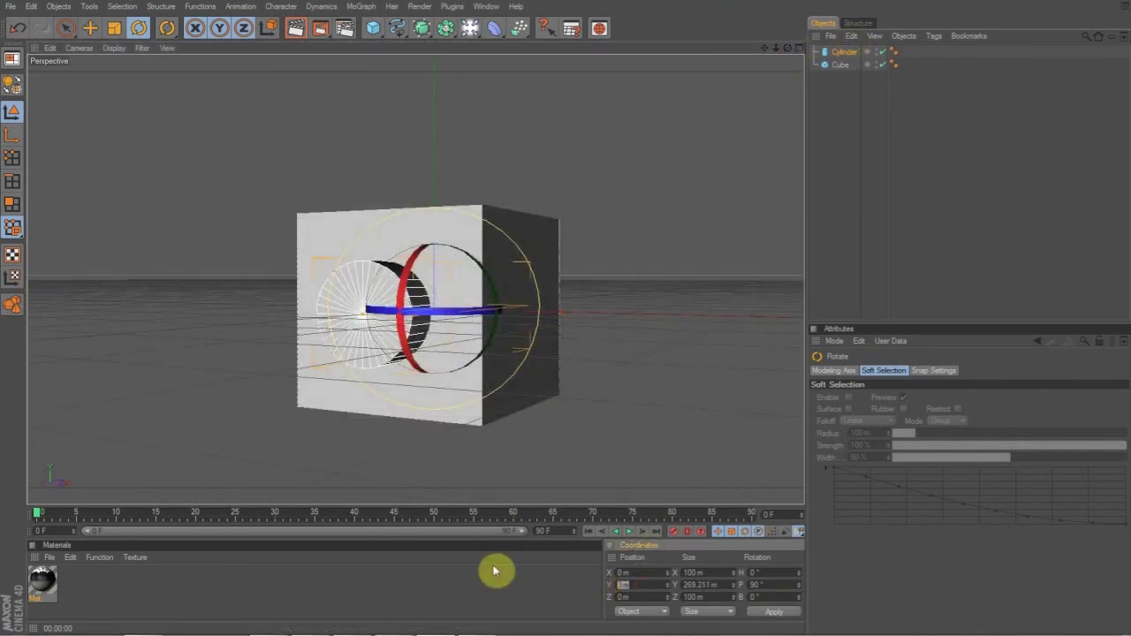
text(100)
key(Return)
- Set the cube's Y position to 100 m
click(844, 65)
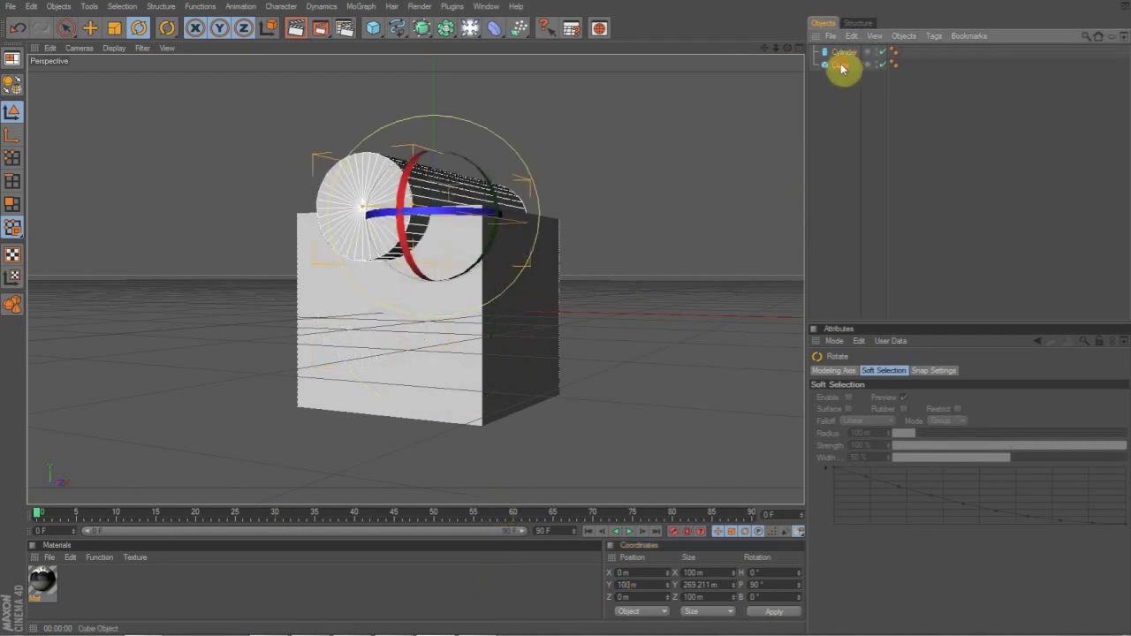
click(635, 585)
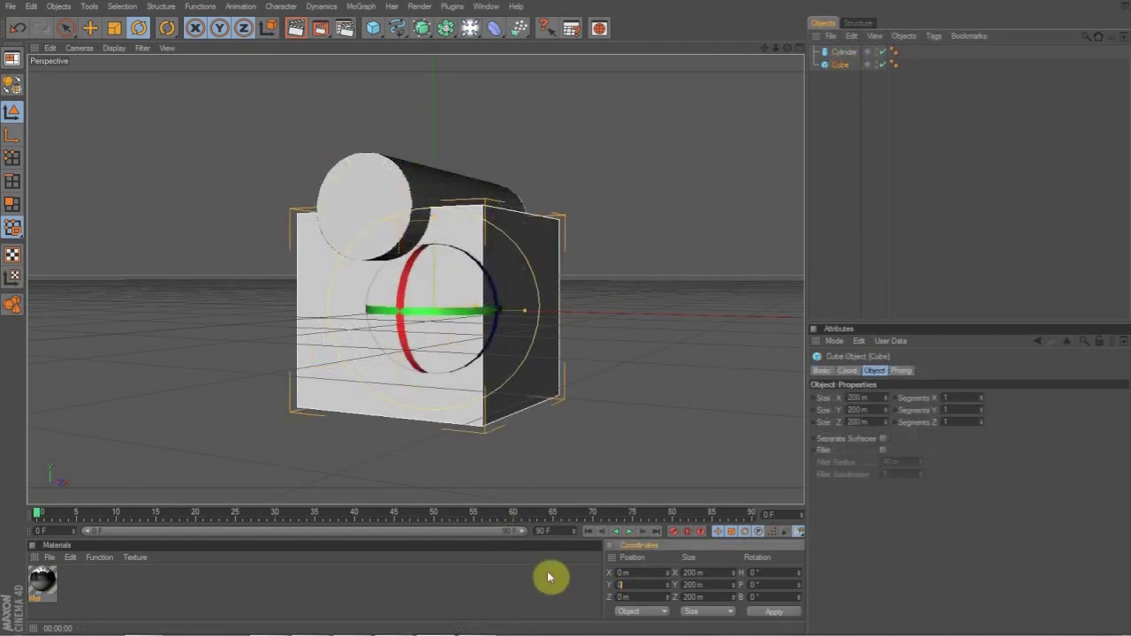
text(100)
key(Return)
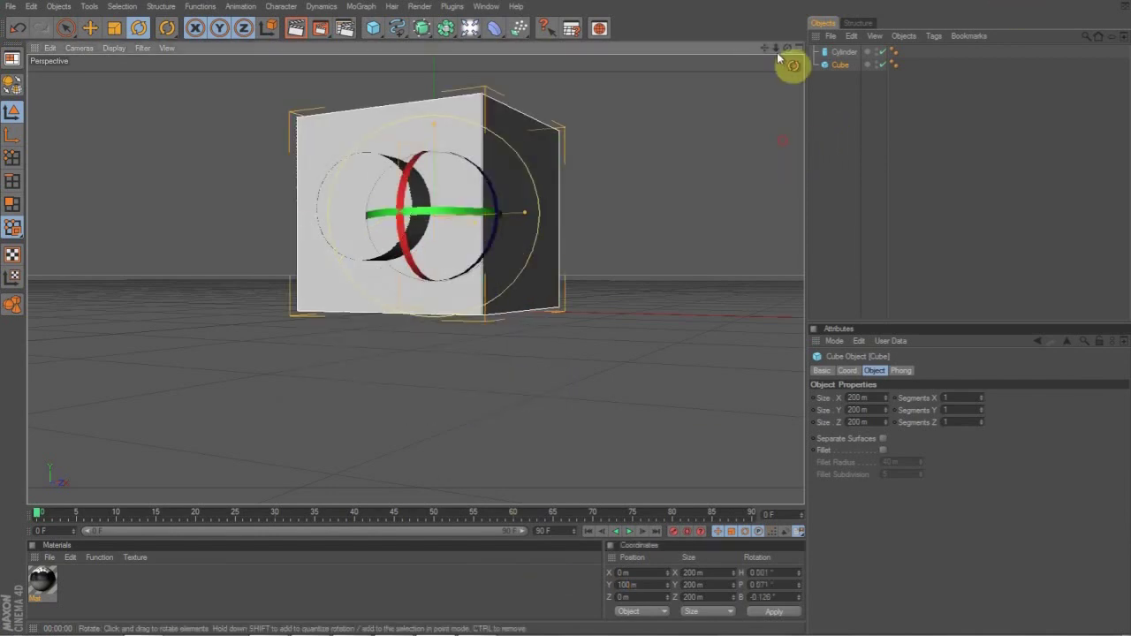
- Enlarge the cylinder's diameter by setting its X size to 160 m
mouse_move(787, 49)
mouse_down()
mouse_move(752, 66)
mouse_move(786, 56)
mouse_up()
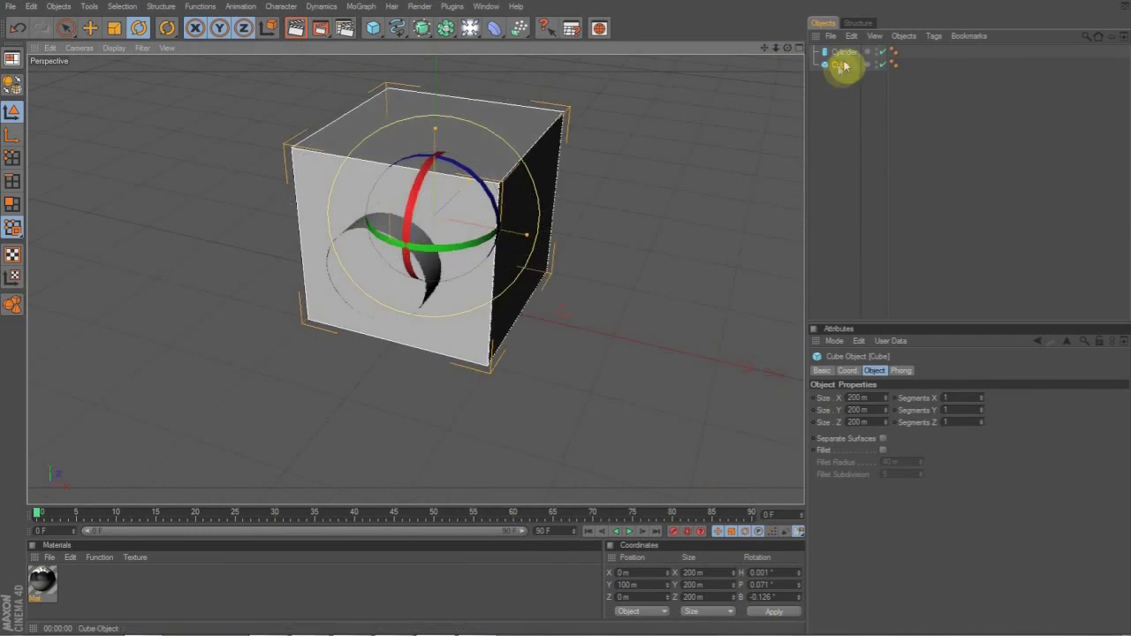
click(844, 51)
drag(425, 300, 457, 294)
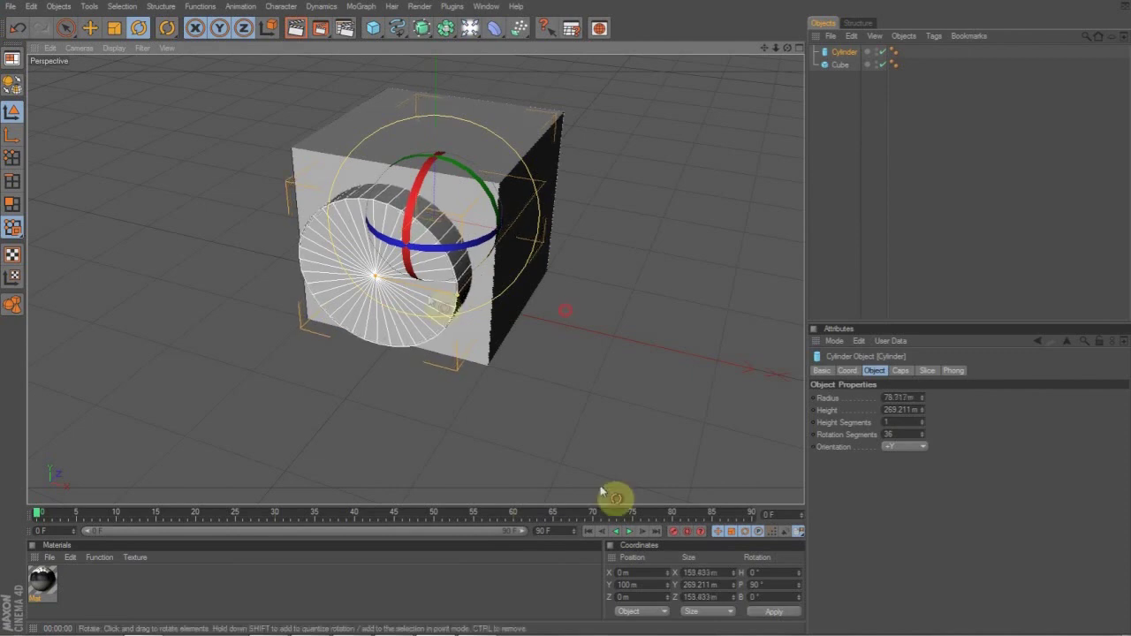
click(723, 572)
double_click(697, 572)
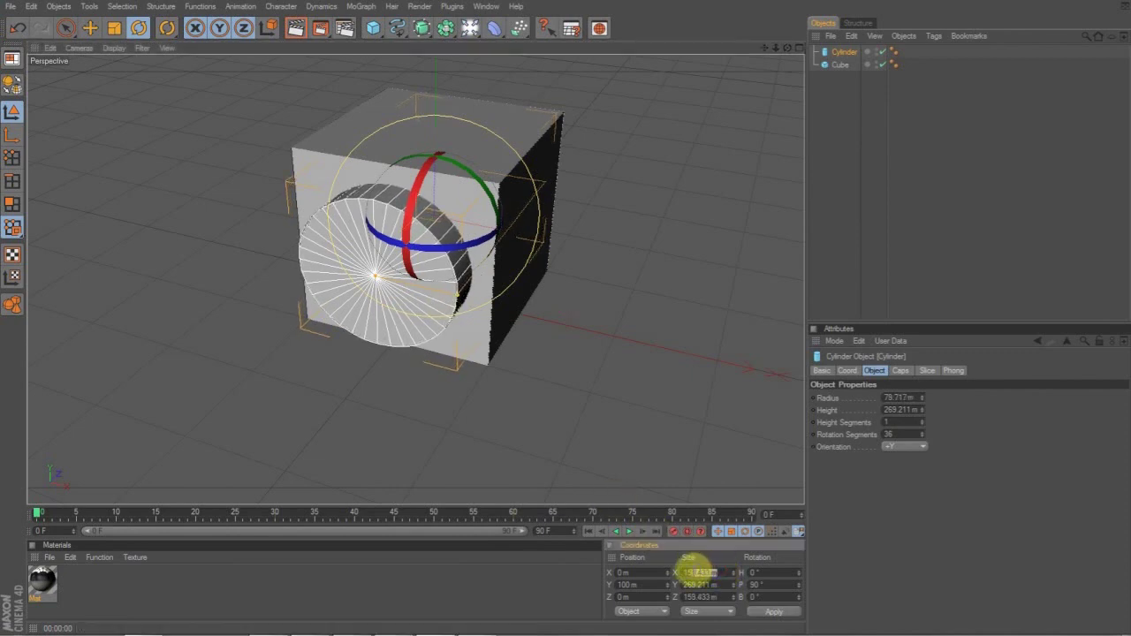
text(160)
key(Return)
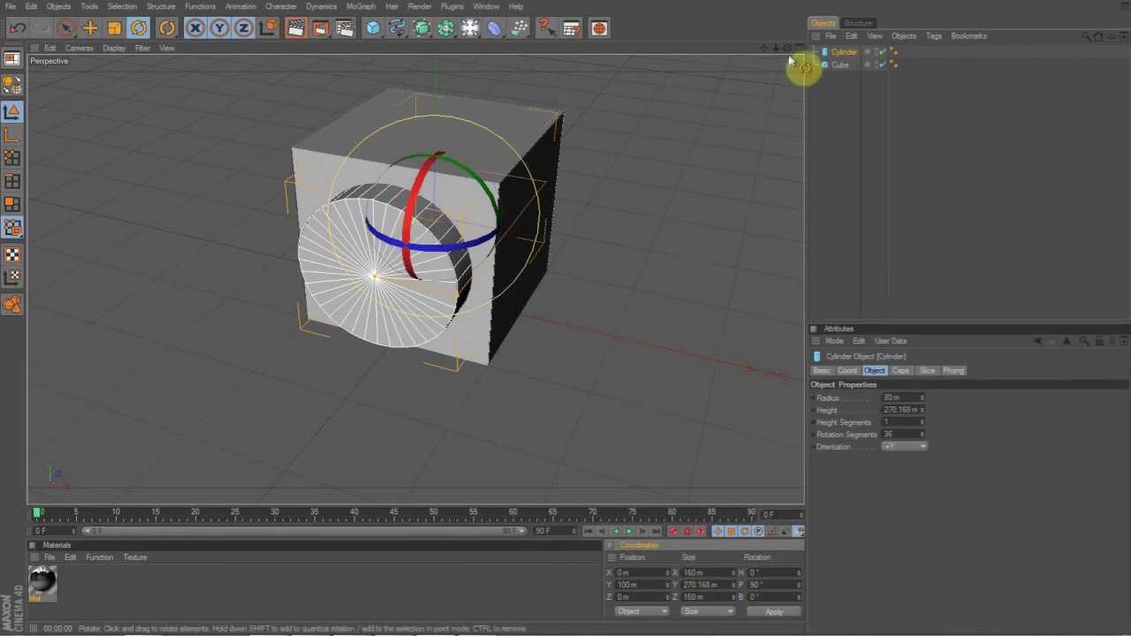
- Shorten the cylinder to about 262 m and place it below the cube in the object hierarchy
drag(788, 48, 565, 311)
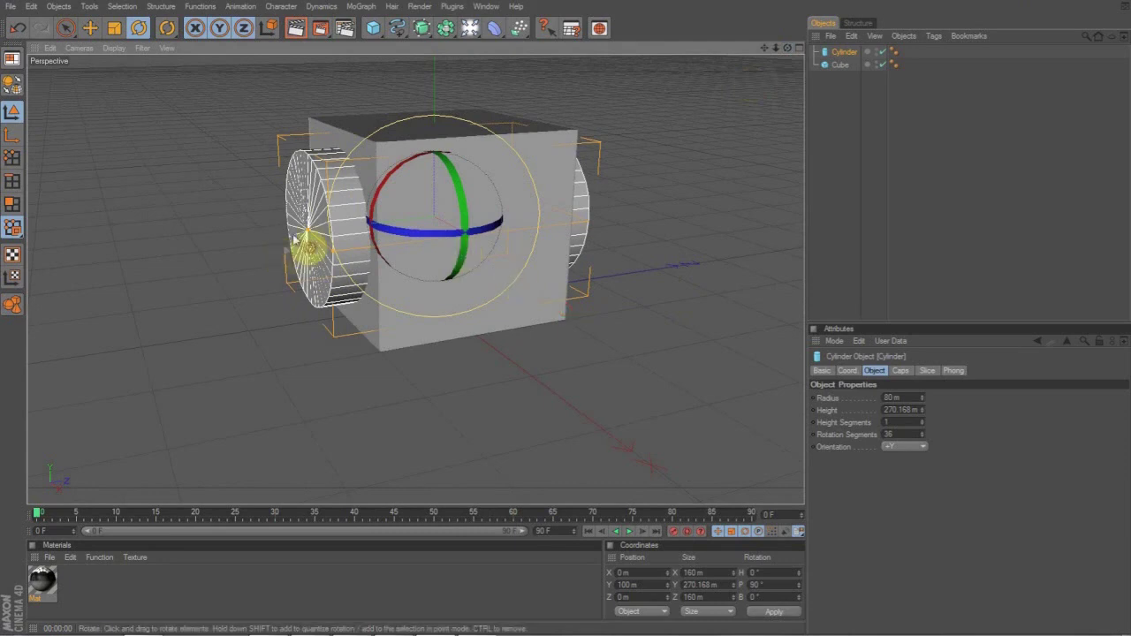
mouse_move(307, 231)
mouse_down()
mouse_move(229, 236)
mouse_move(362, 225)
mouse_move(305, 228)
mouse_up()
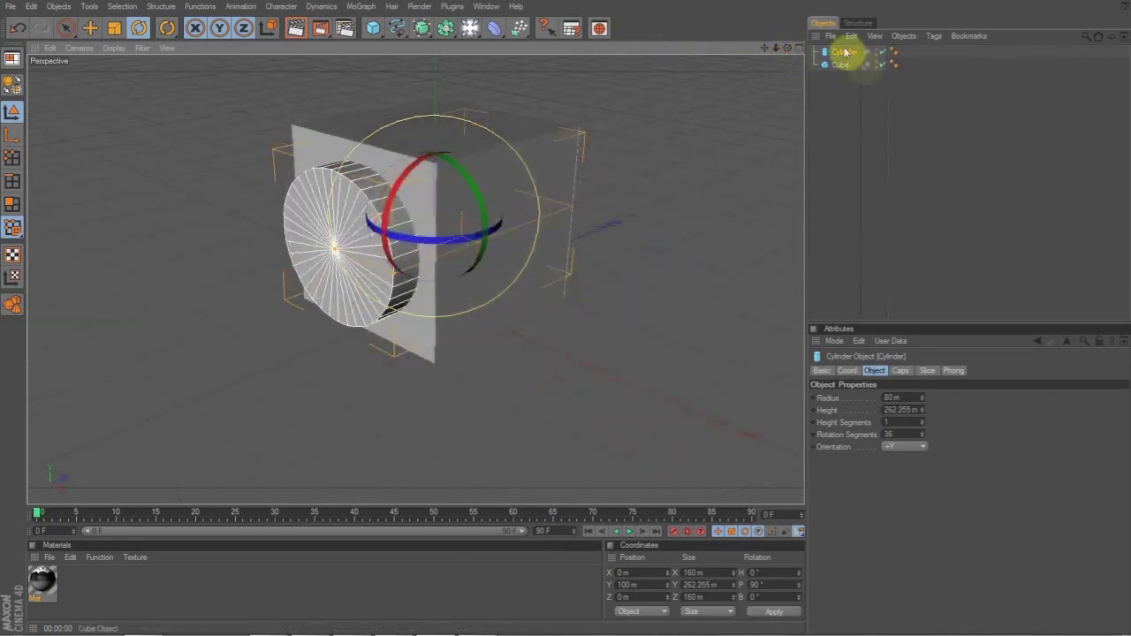
drag(846, 52, 839, 71)
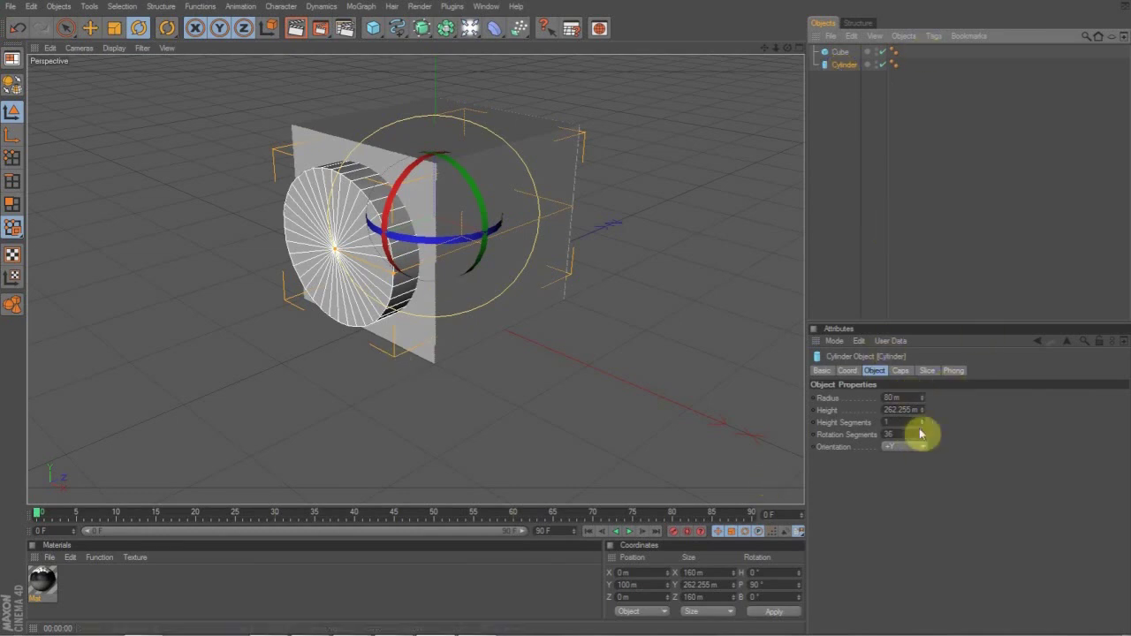
- Raise the cylinder's rotation segments to 150 and convert it to an editable polygon object
drag(922, 434, 924, 412)
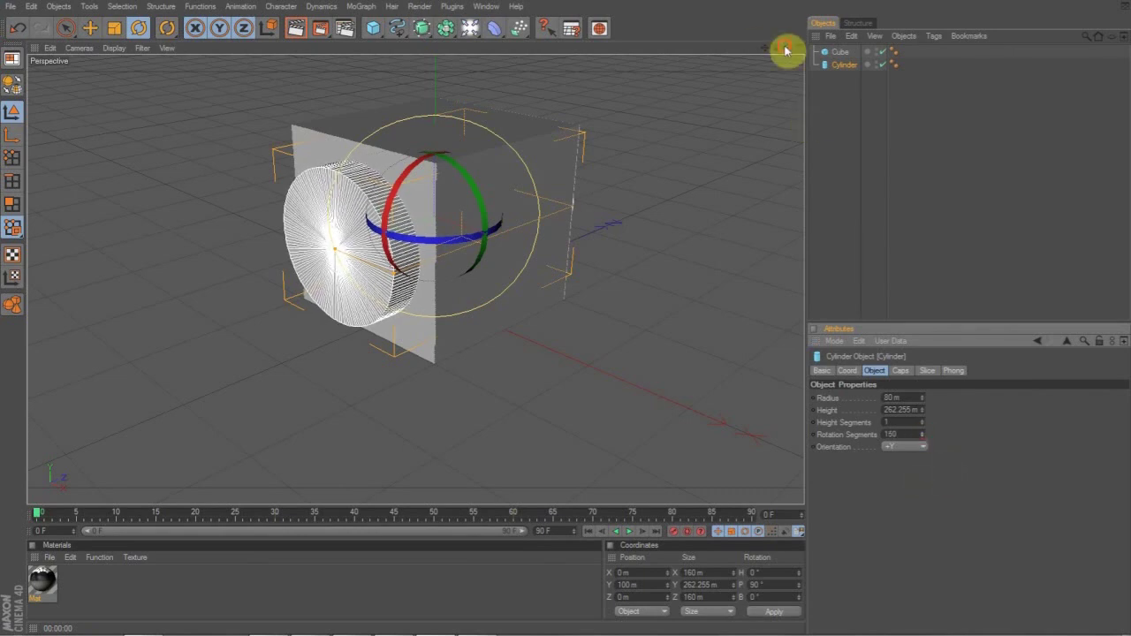
drag(787, 48, 787, 50)
key(c)
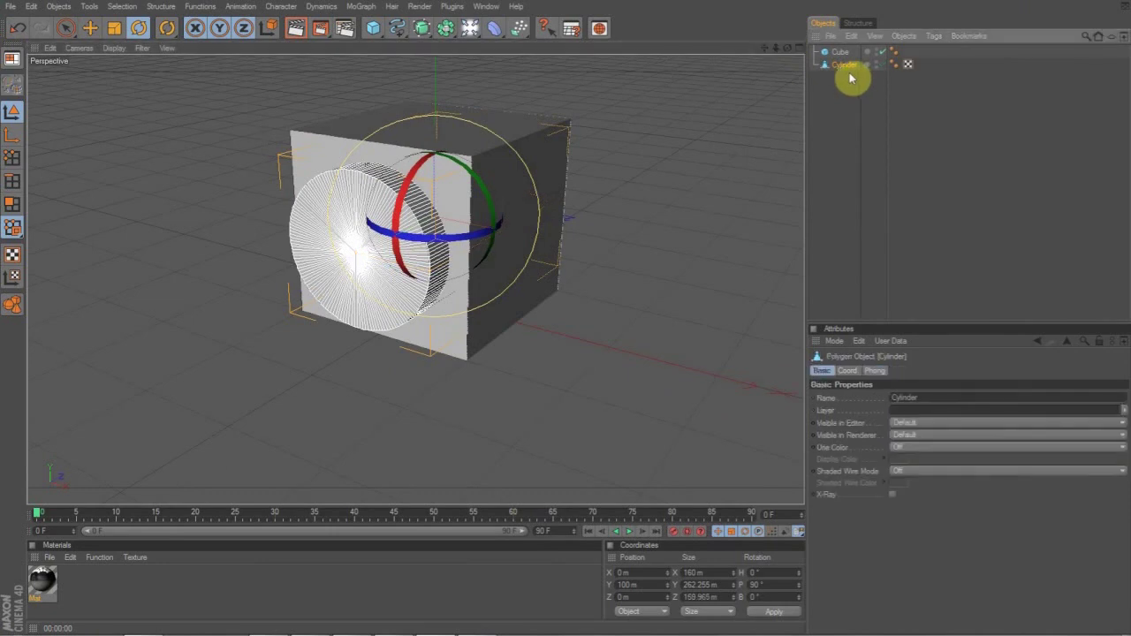
- Duplicate the cylinder and set the copy's bank rotation to 90° so it crosses the cube's other side faces
ctrl+drag(840, 68, 840, 84)
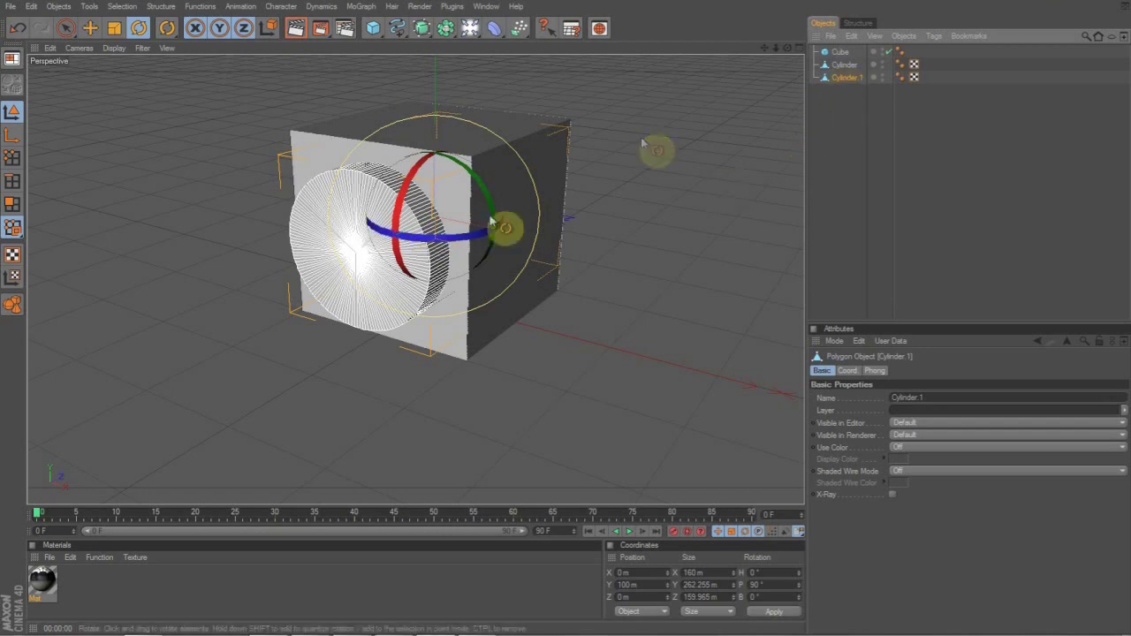
drag(504, 224, 607, 212)
click(764, 598)
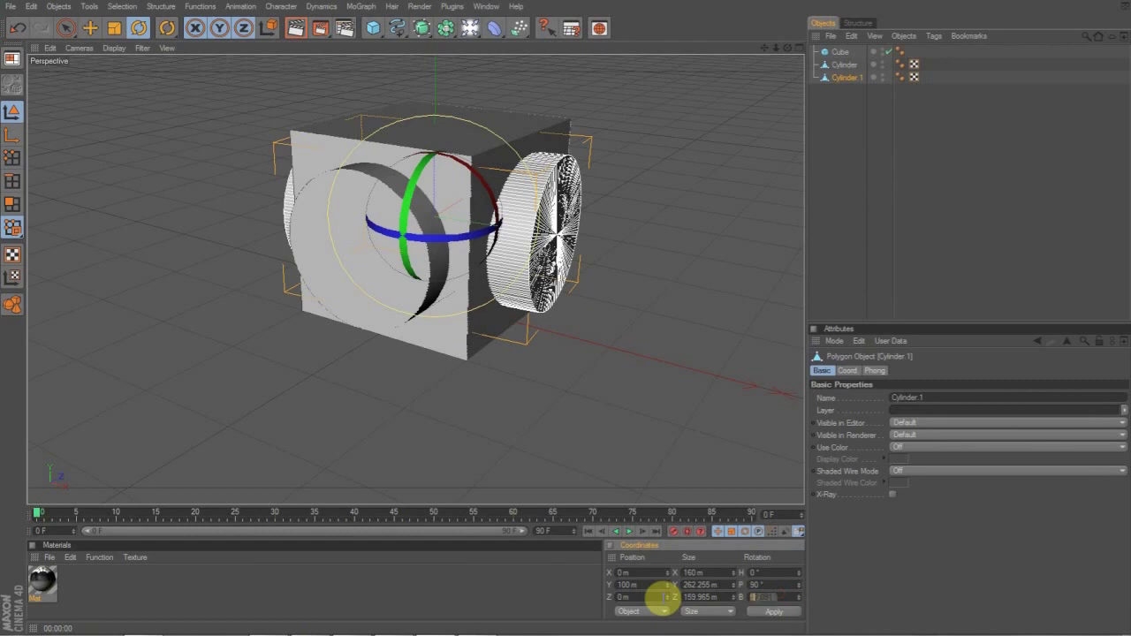
key(Return)
click(717, 251)
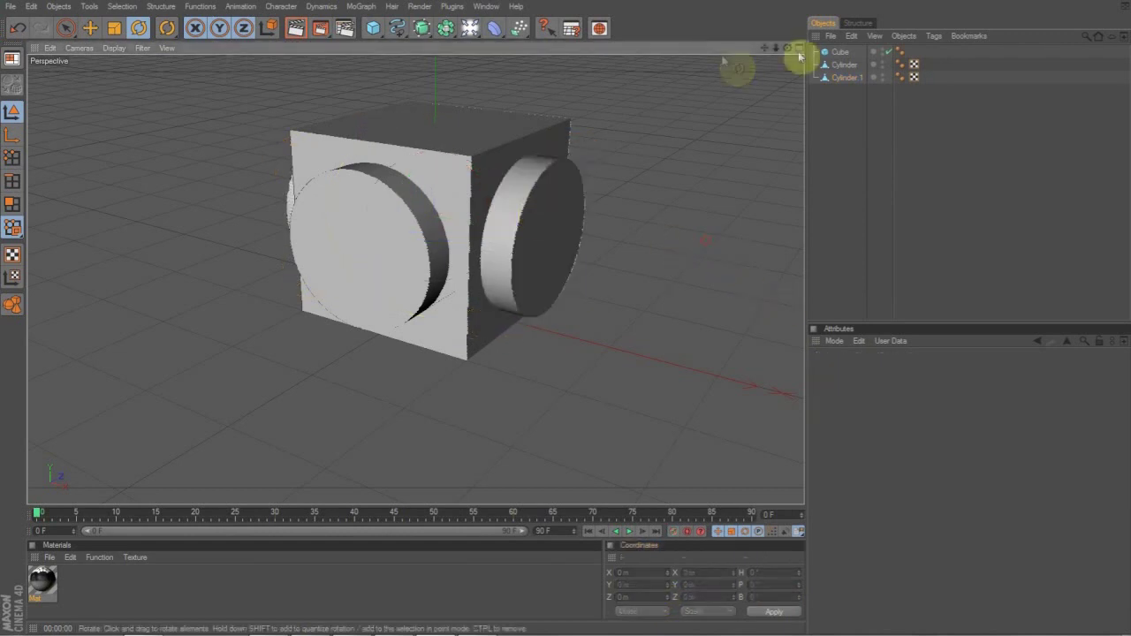
- Duplicate the second cylinder and set the copy's bank and pitch rotations to 0° so it stands vertically through the cube
ctrl+drag(844, 79, 844, 122)
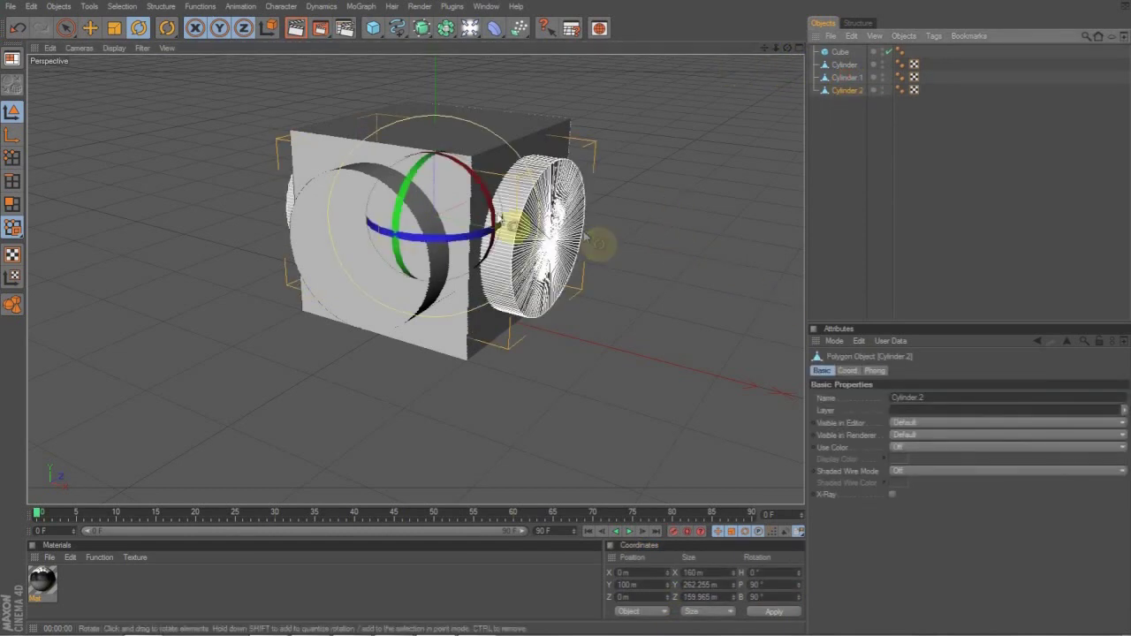
click(766, 598)
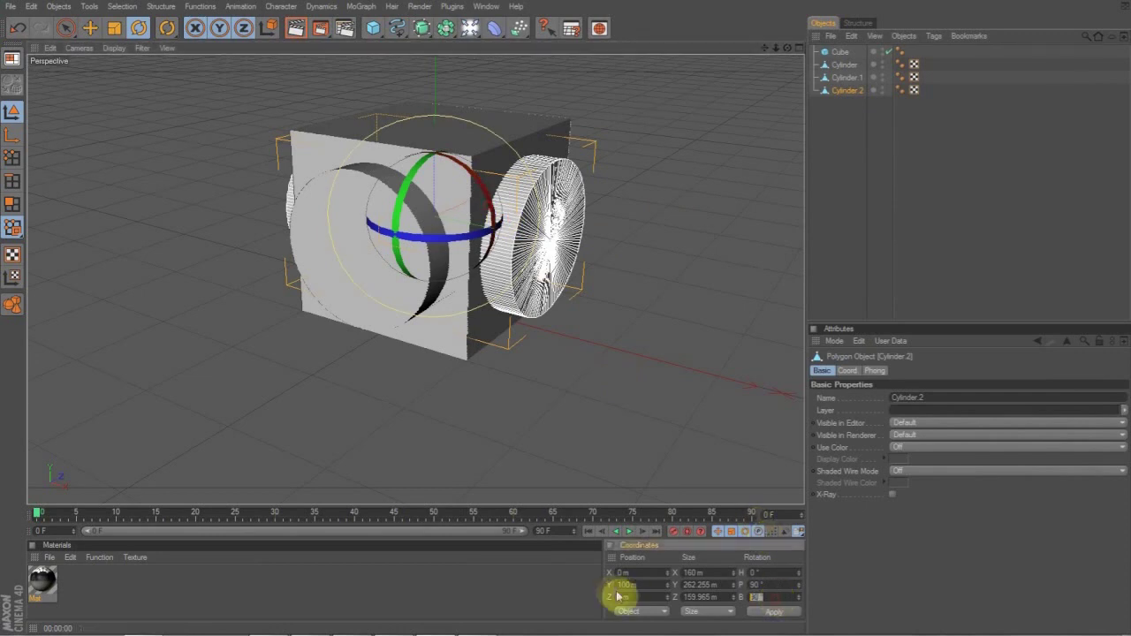
text(0)
key(Return)
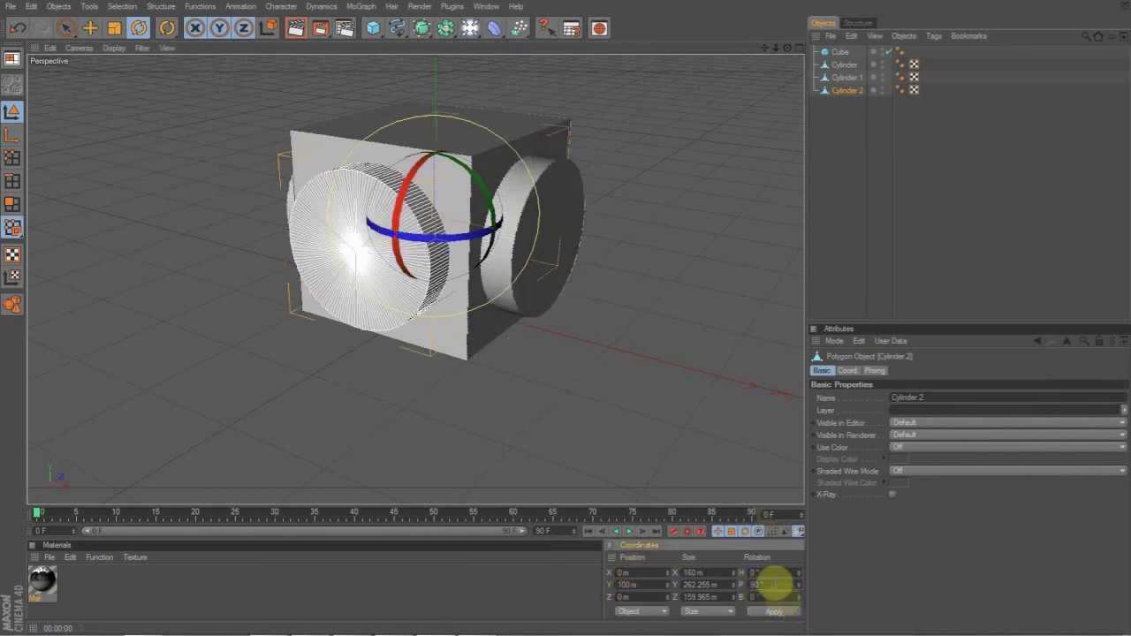
drag(776, 586, 726, 611)
key(BackSpace)
click(780, 619)
click(634, 127)
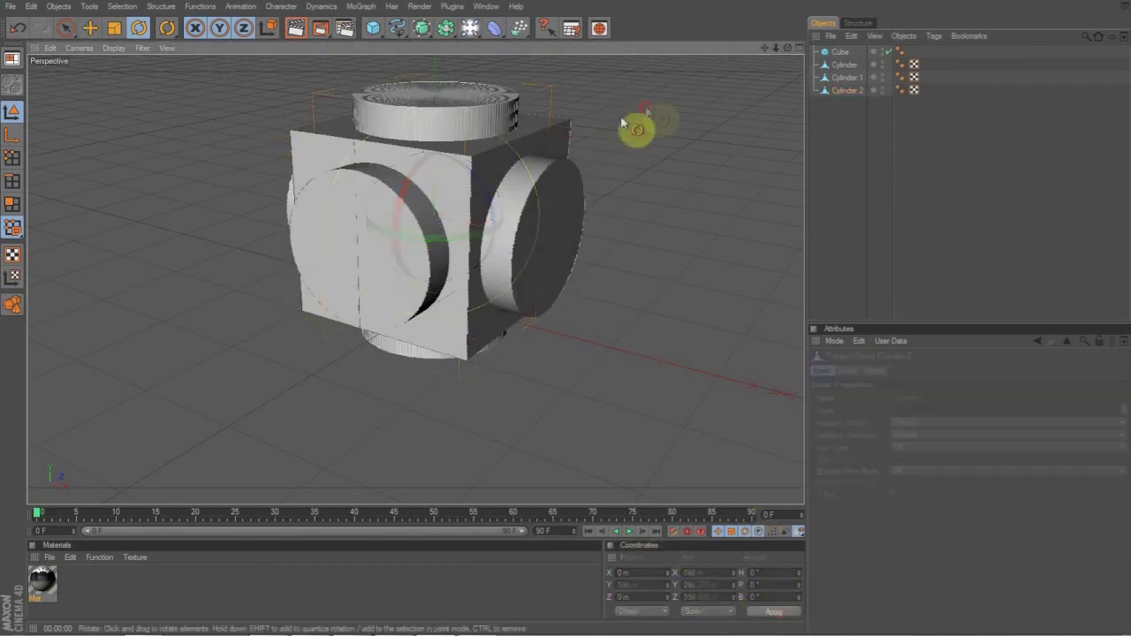
- Enable the fillet on the cube
drag(787, 48, 788, 49)
click(835, 51)
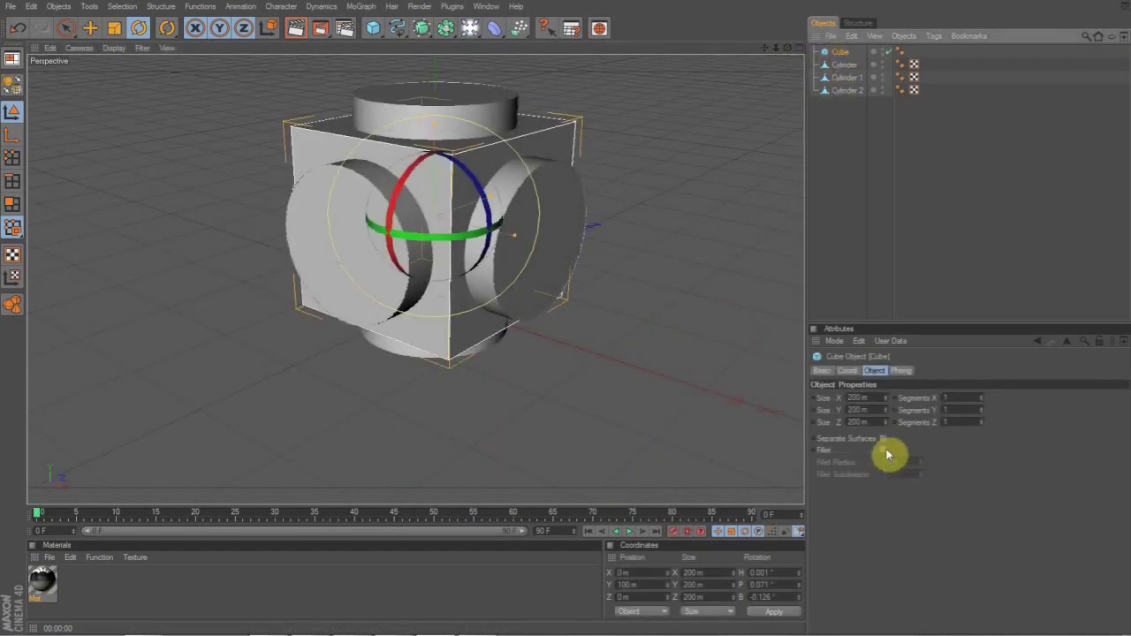
click(883, 450)
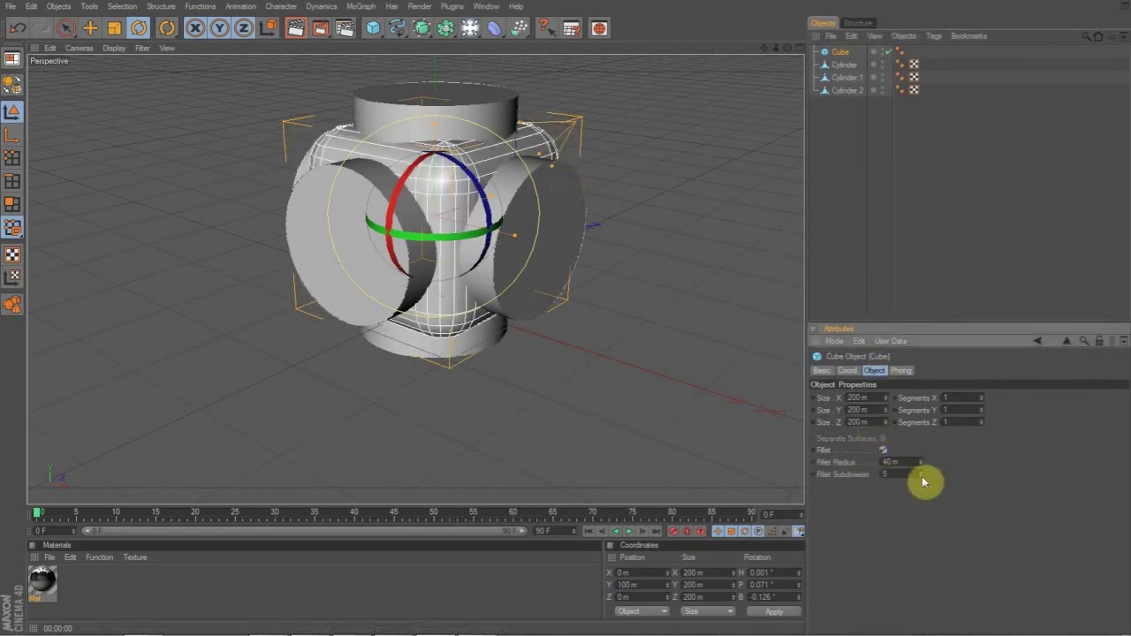
- Set the cube's fillet subdivision to 1 and its fillet radius to 13 m
drag(920, 476, 917, 504)
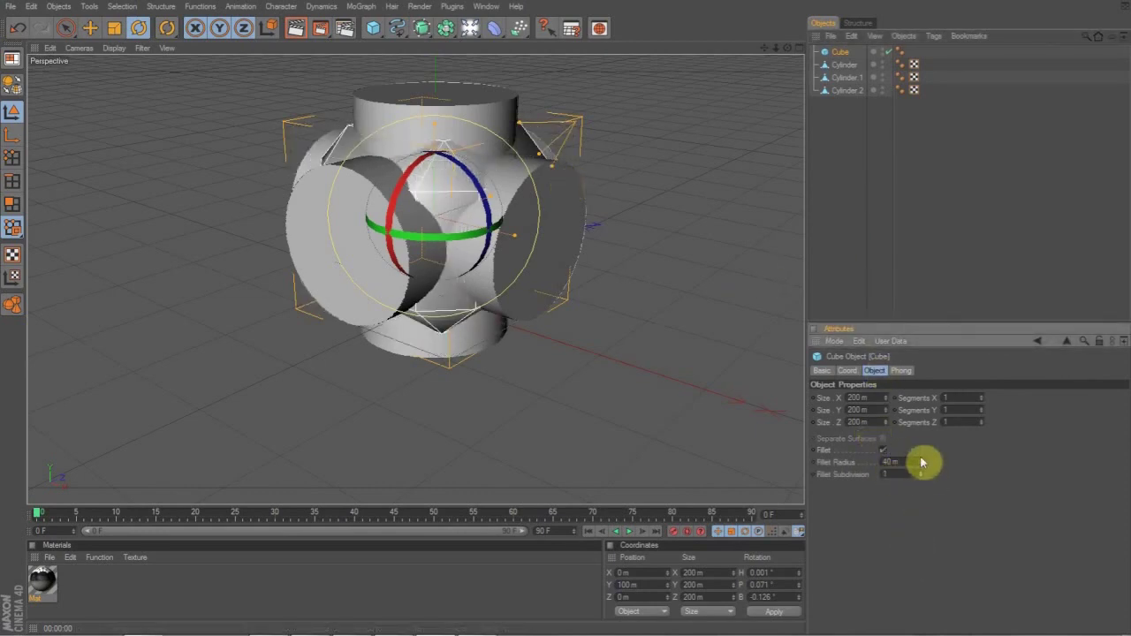
drag(919, 465, 920, 502)
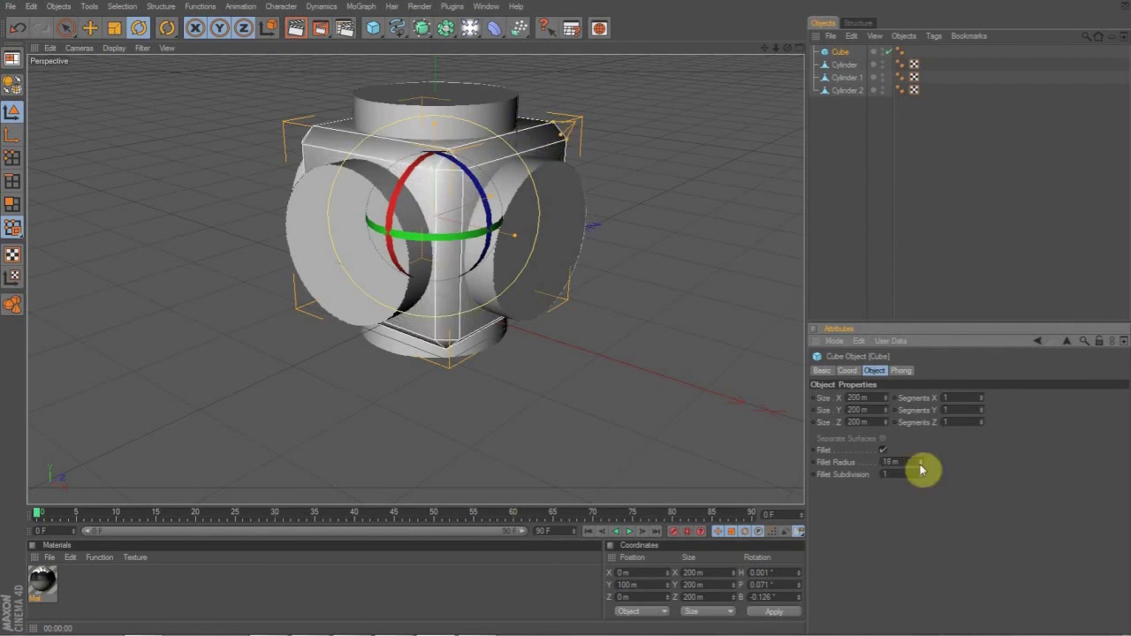
mouse_move(920, 470)
mouse_down()
mouse_move(920, 483)
mouse_move(920, 473)
mouse_up()
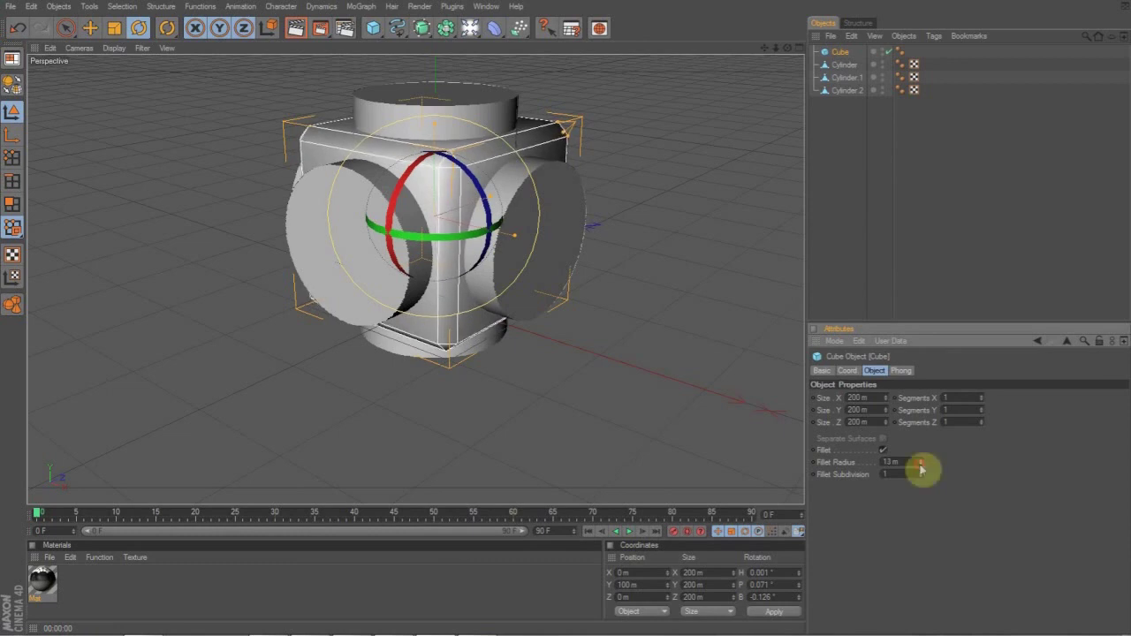
- Select all three cylinders and scale them down slightly together so they stick out less from the cube
mouse_move(787, 49)
mouse_down()
mouse_move(861, 27)
mouse_move(767, 49)
mouse_move(777, 64)
mouse_move(790, 53)
mouse_up()
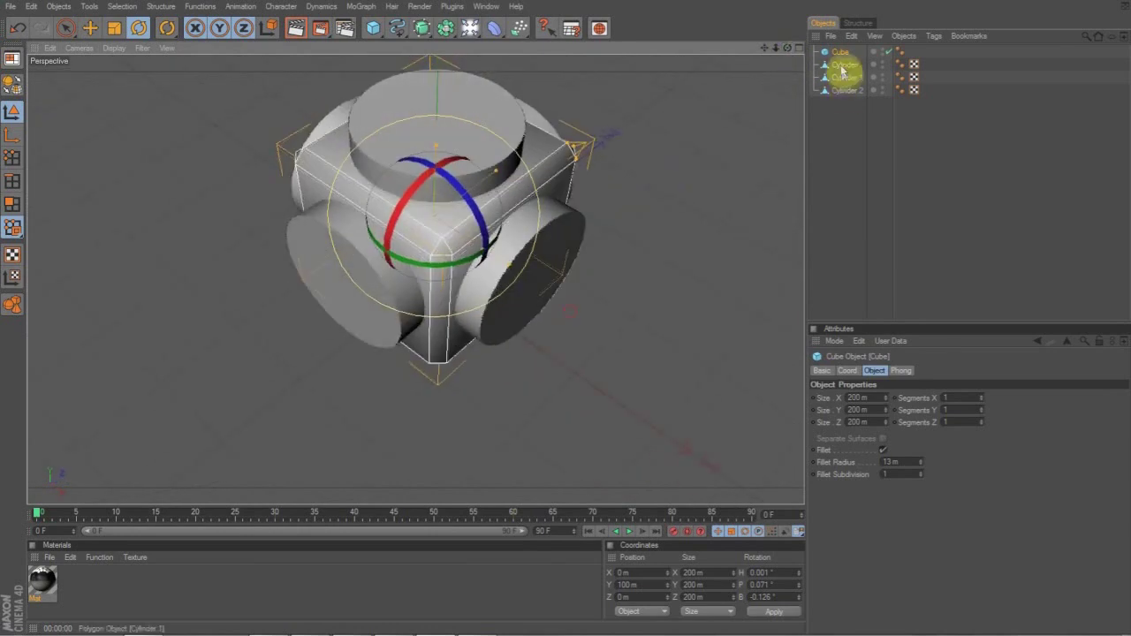
drag(835, 132, 833, 68)
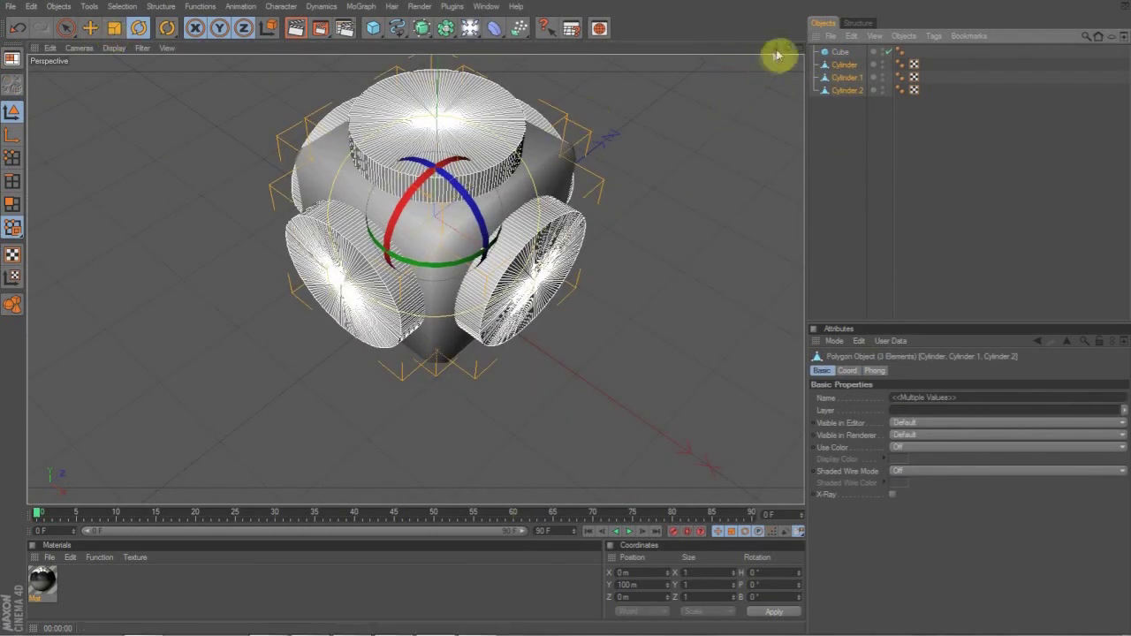
mouse_move(787, 48)
mouse_down()
mouse_move(800, 53)
mouse_move(721, 37)
mouse_move(790, 45)
mouse_up()
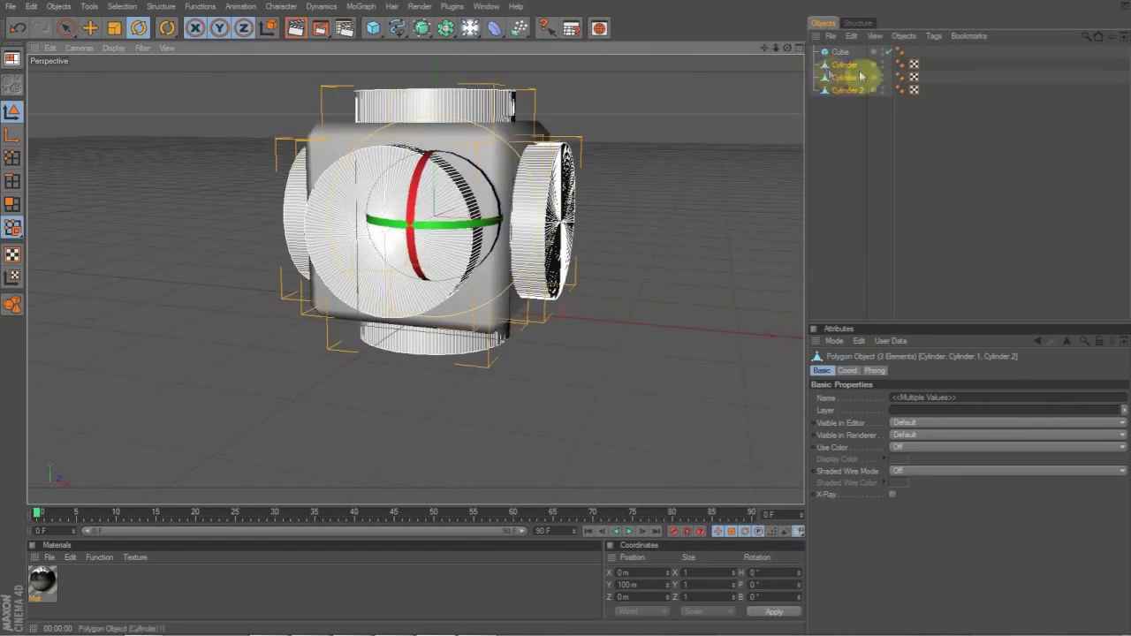
click(114, 28)
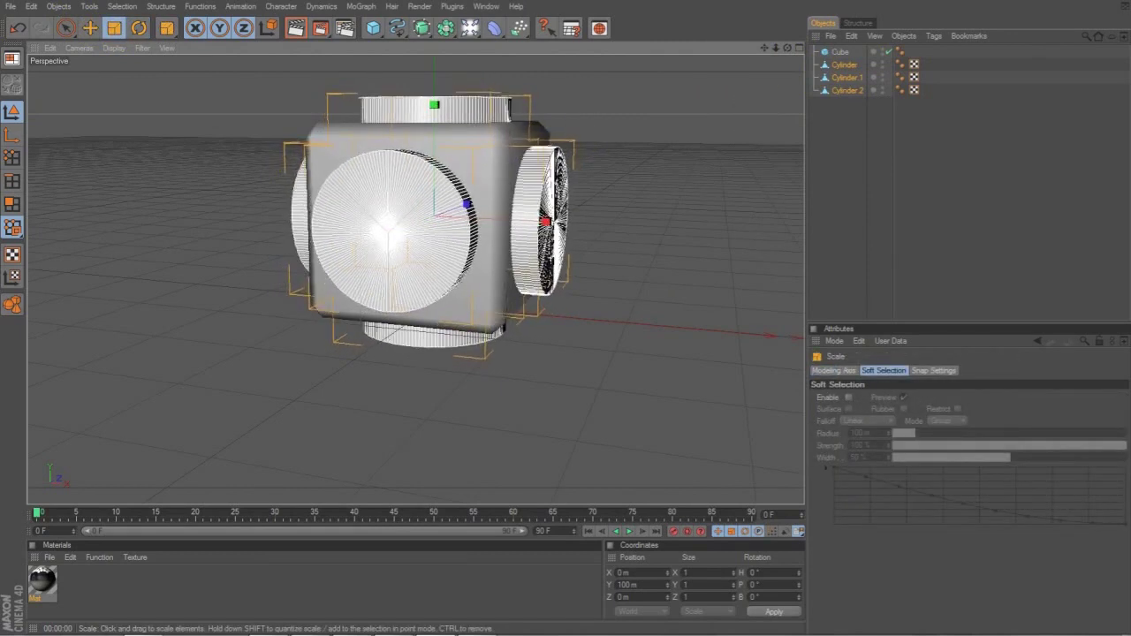
drag(645, 291, 622, 292)
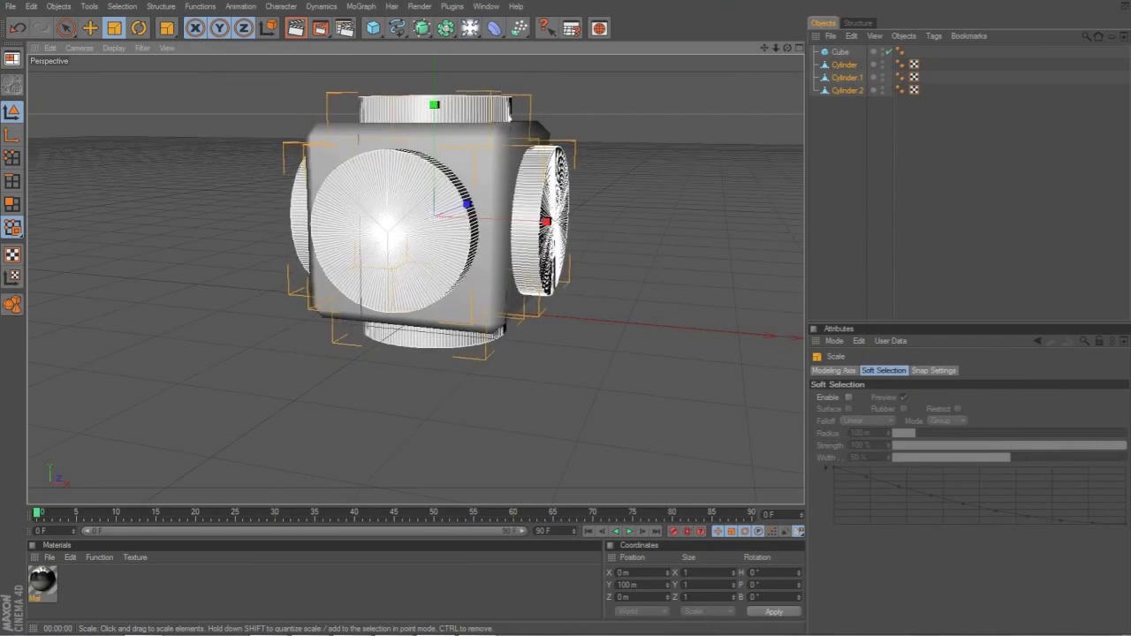
click(659, 120)
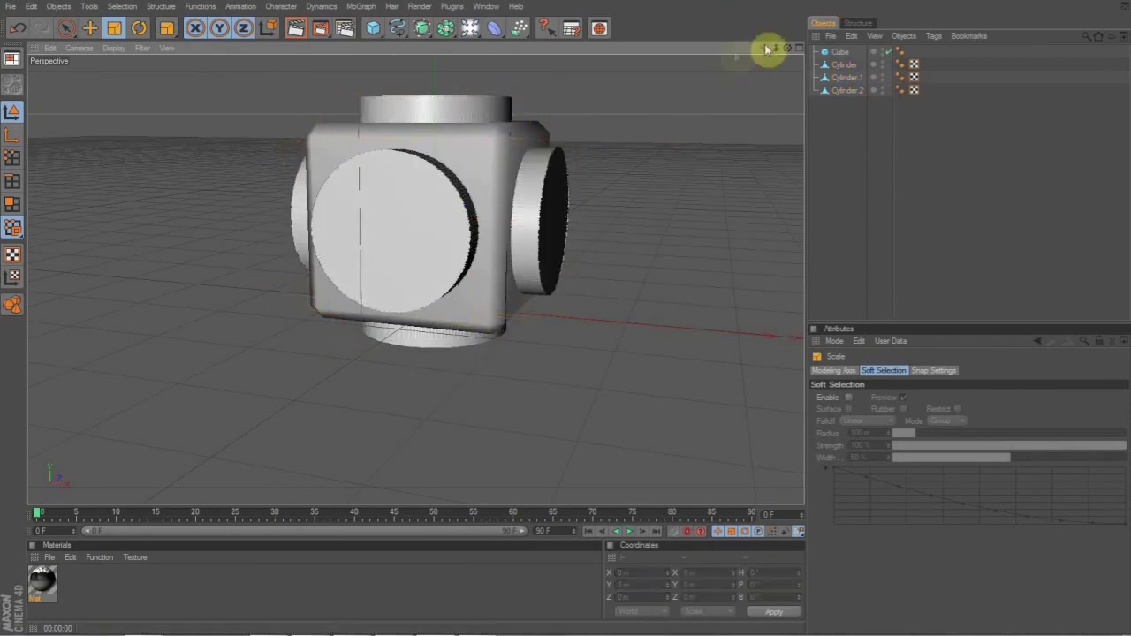
- Merge the three cylinders into a single object with Connect+Delete
drag(787, 48, 937, 93)
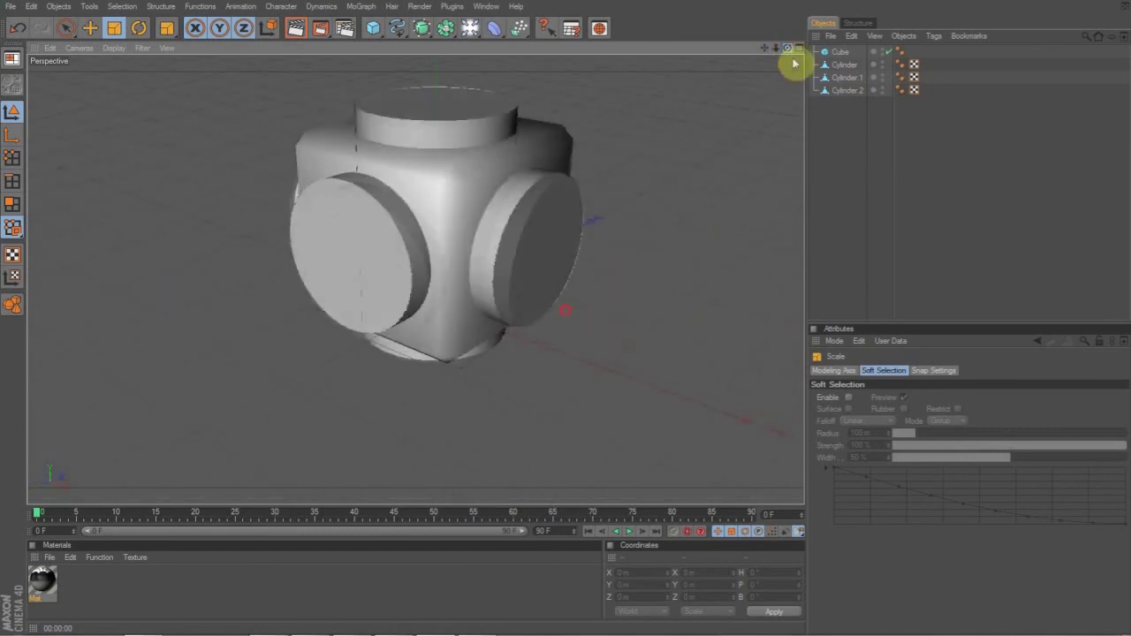
click(845, 122)
drag(844, 72, 844, 68)
right_click(844, 67)
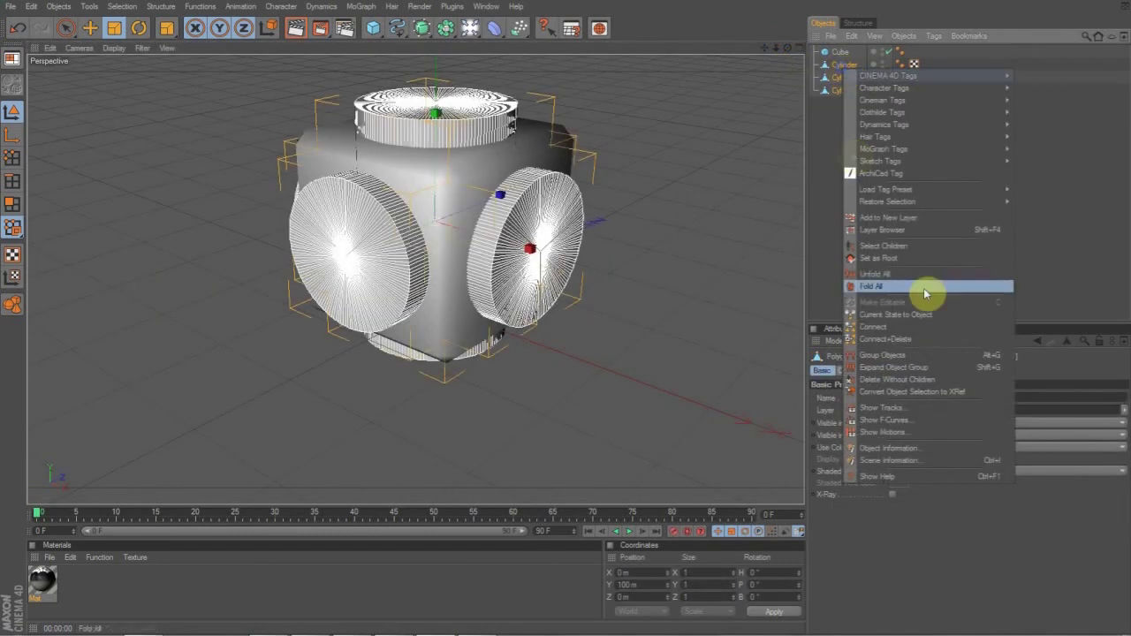
click(925, 336)
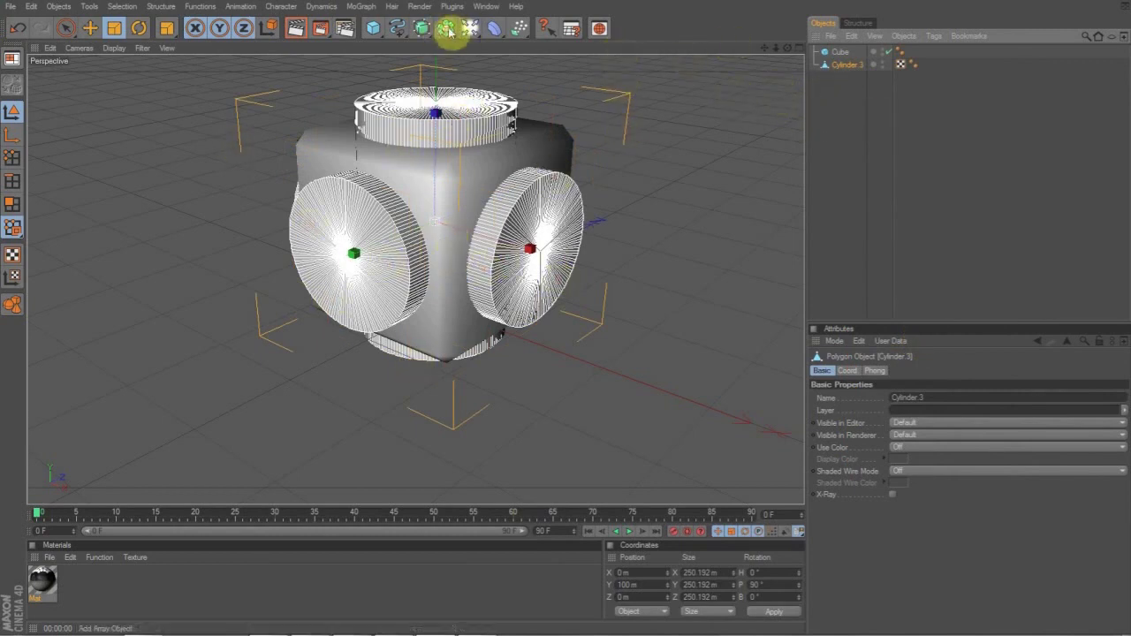
- Add a Boole object and nest the cube and merged cylinders under it, subtracting the cylinders from the cube
drag(446, 28, 595, 51)
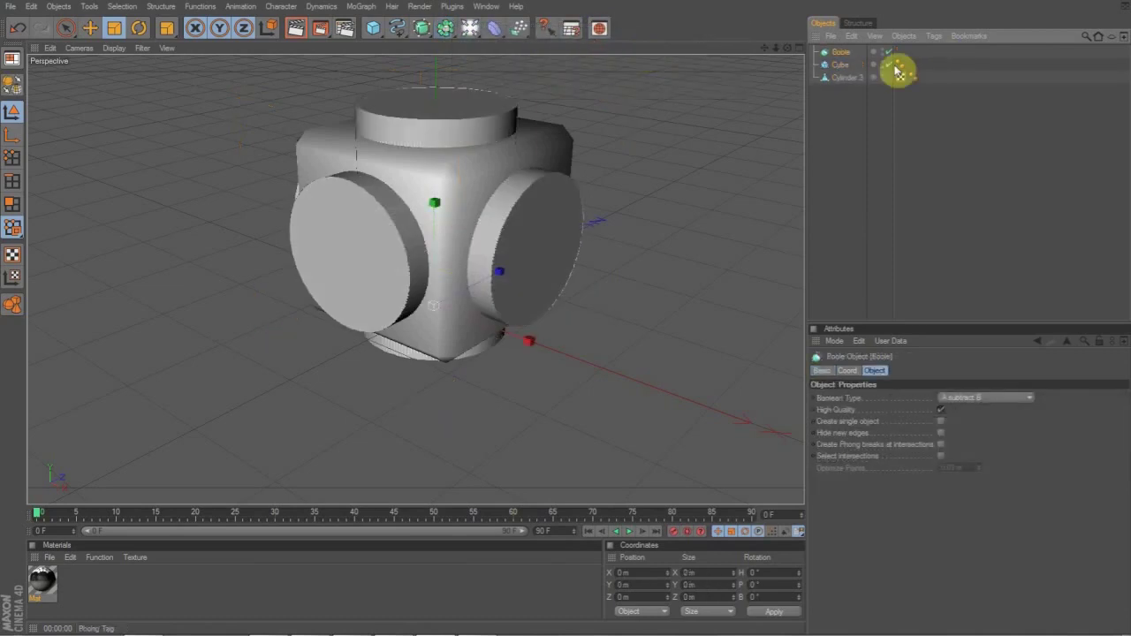
click(848, 63)
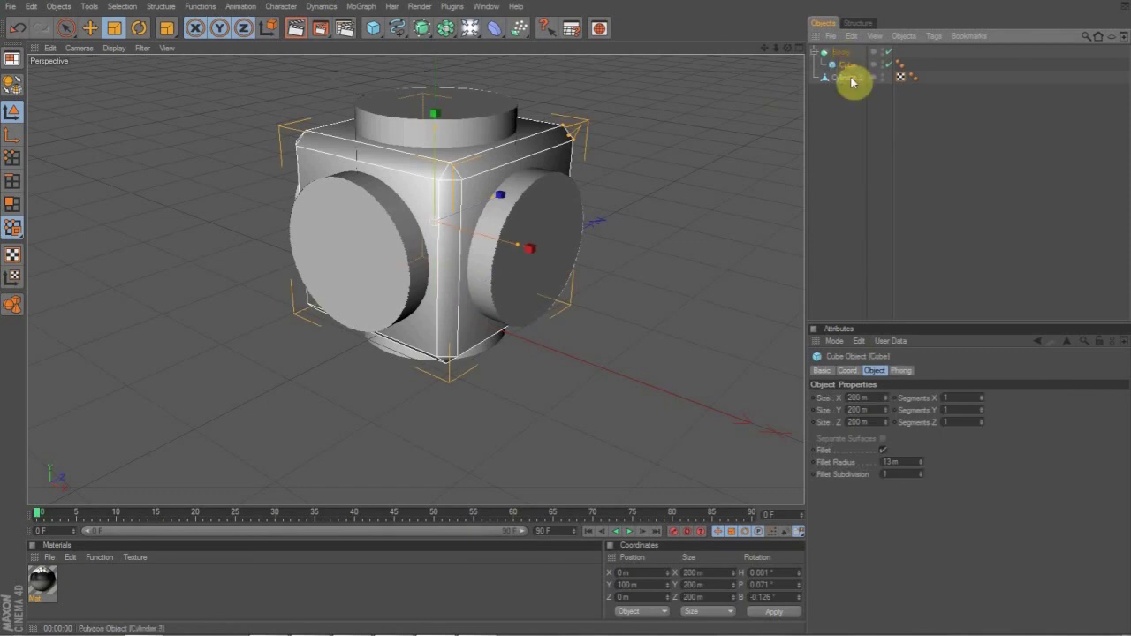
click(850, 78)
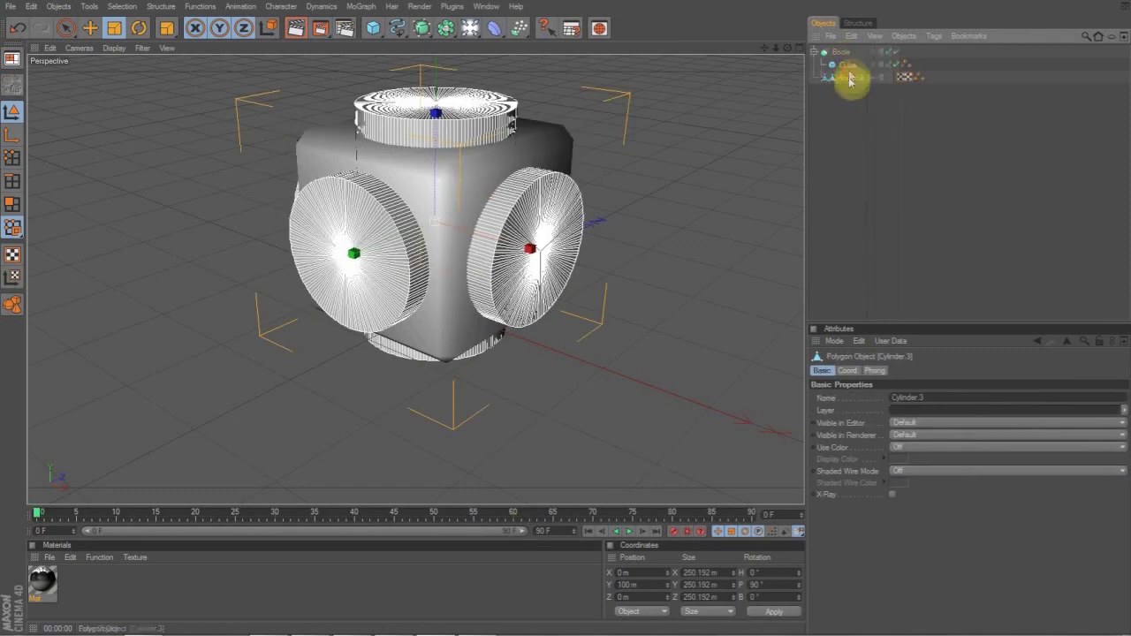
click(835, 109)
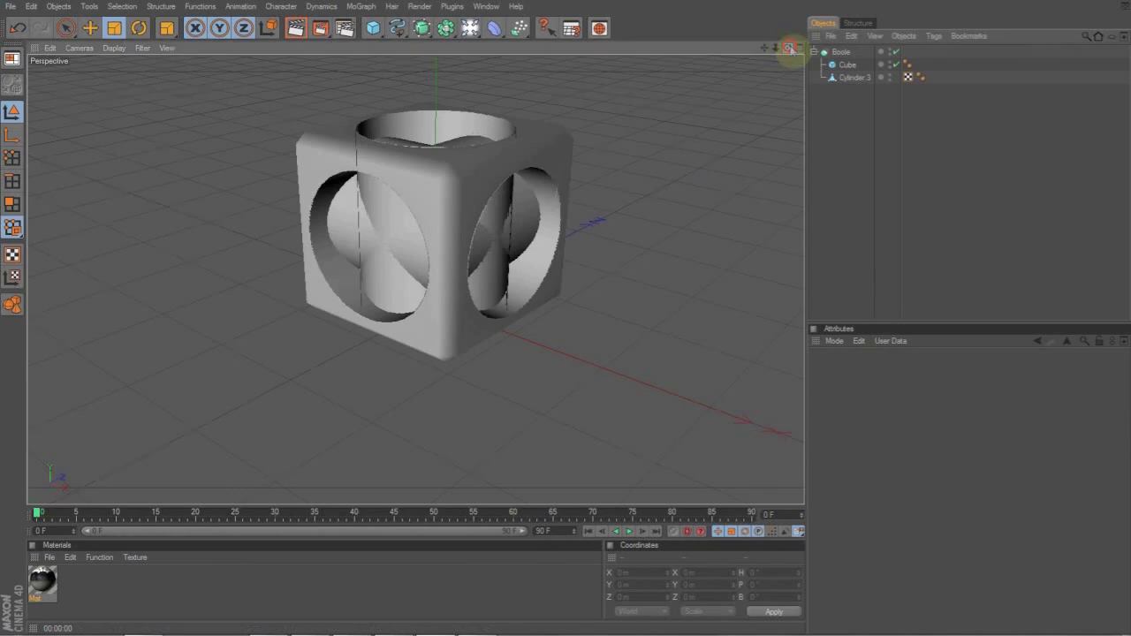
drag(789, 48, 769, 113)
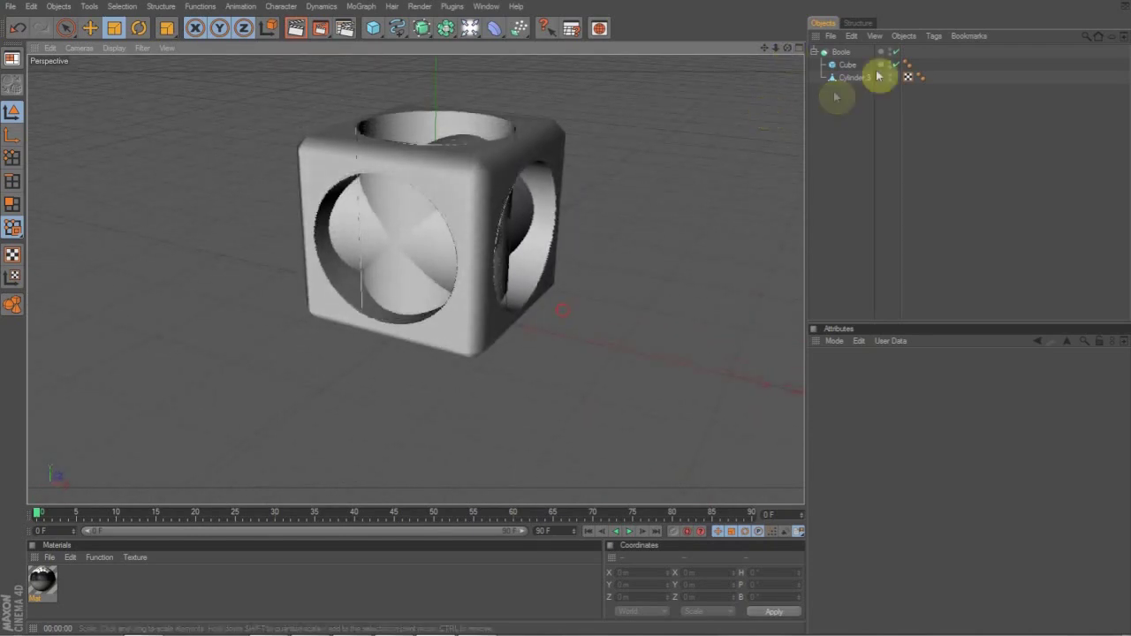
- Enable Hide new edges and Create Phong breaks at intersections on the Boole object
click(840, 53)
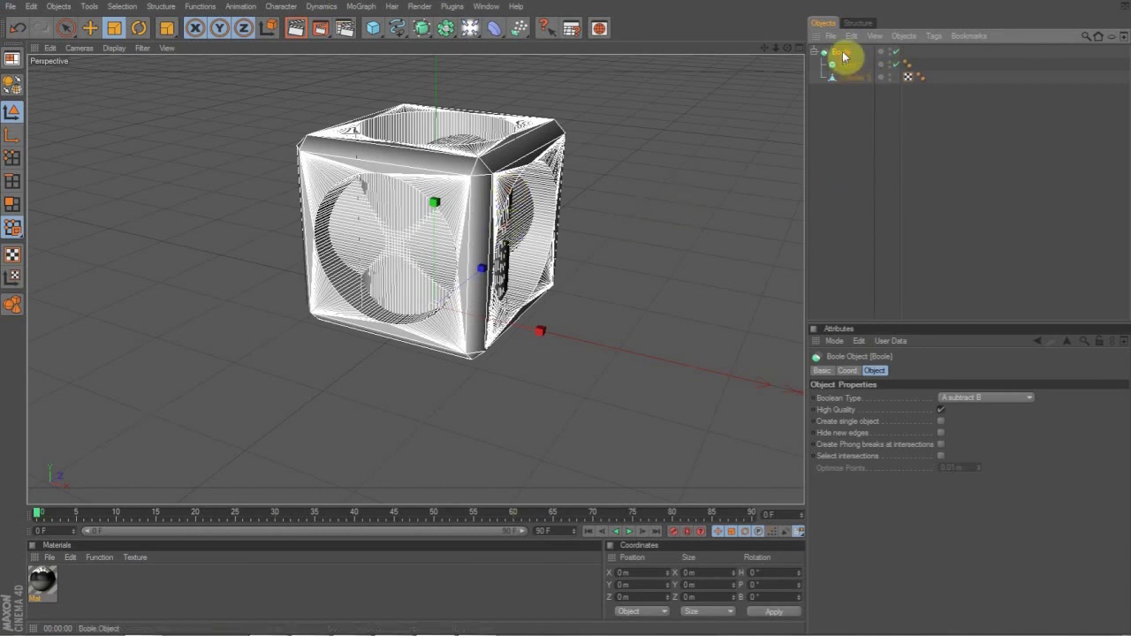
click(942, 433)
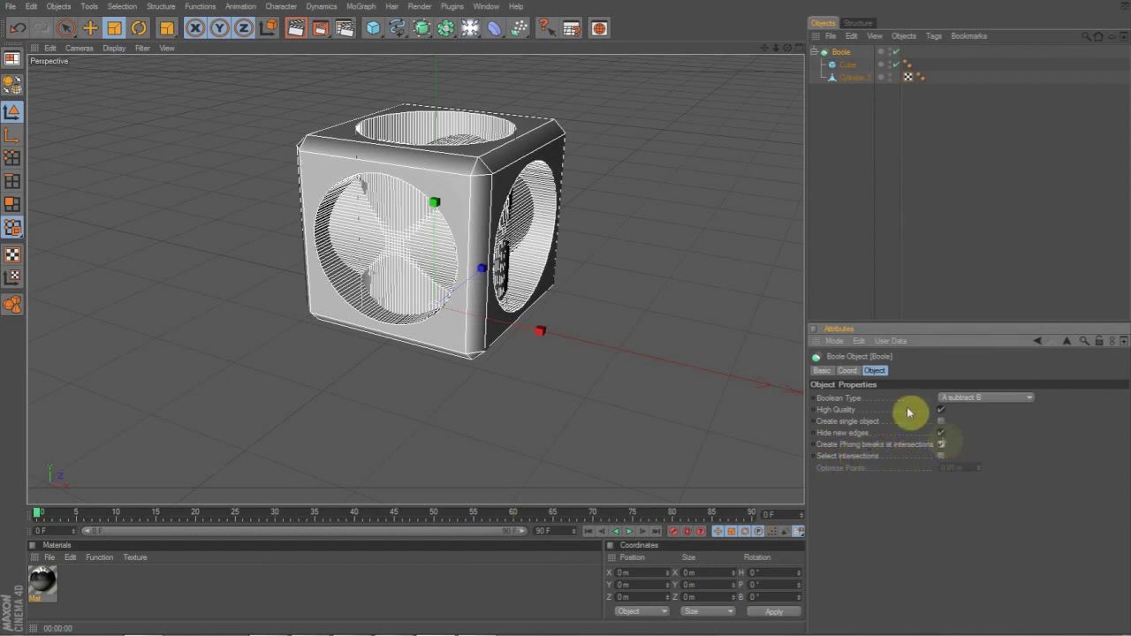
click(581, 323)
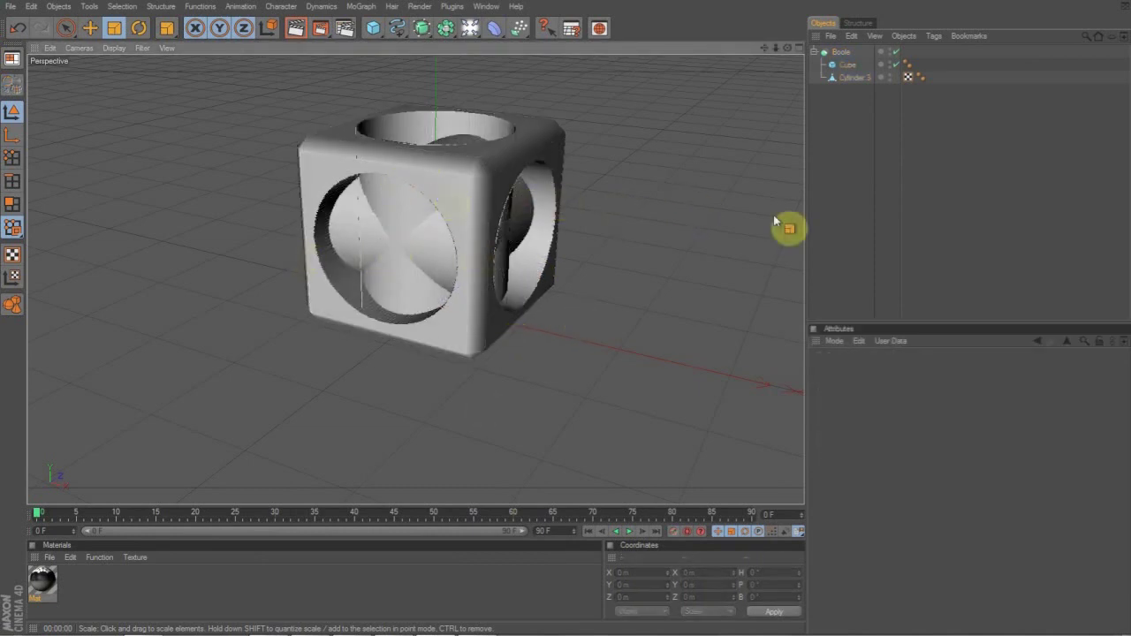
- Convert the Boole to an editable object and expand its hierarchy
click(842, 53)
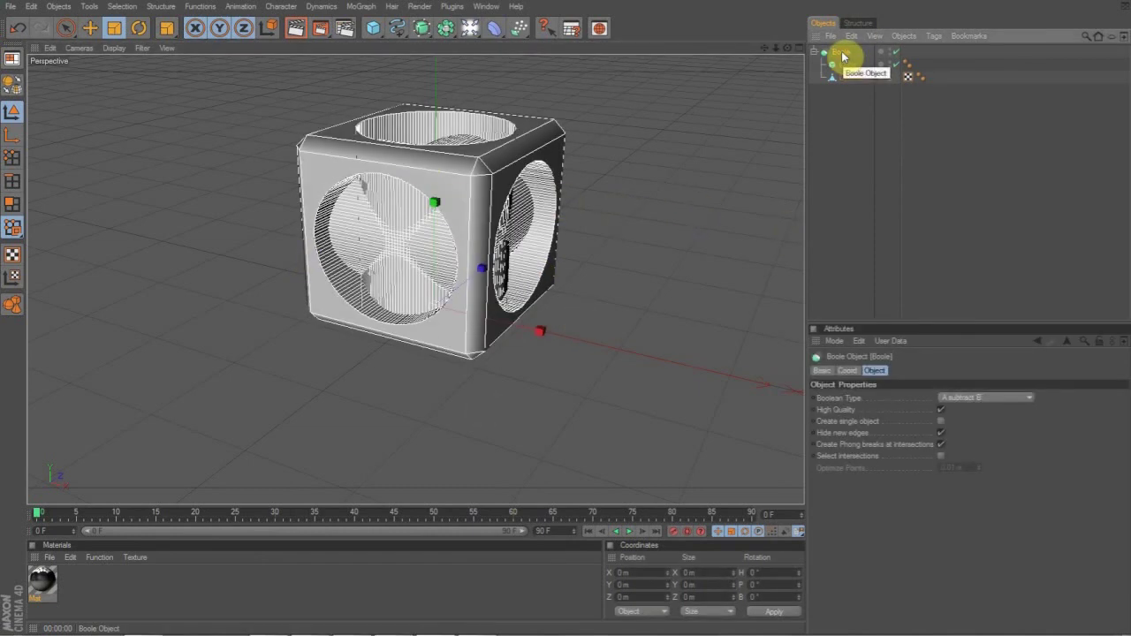
key(c)
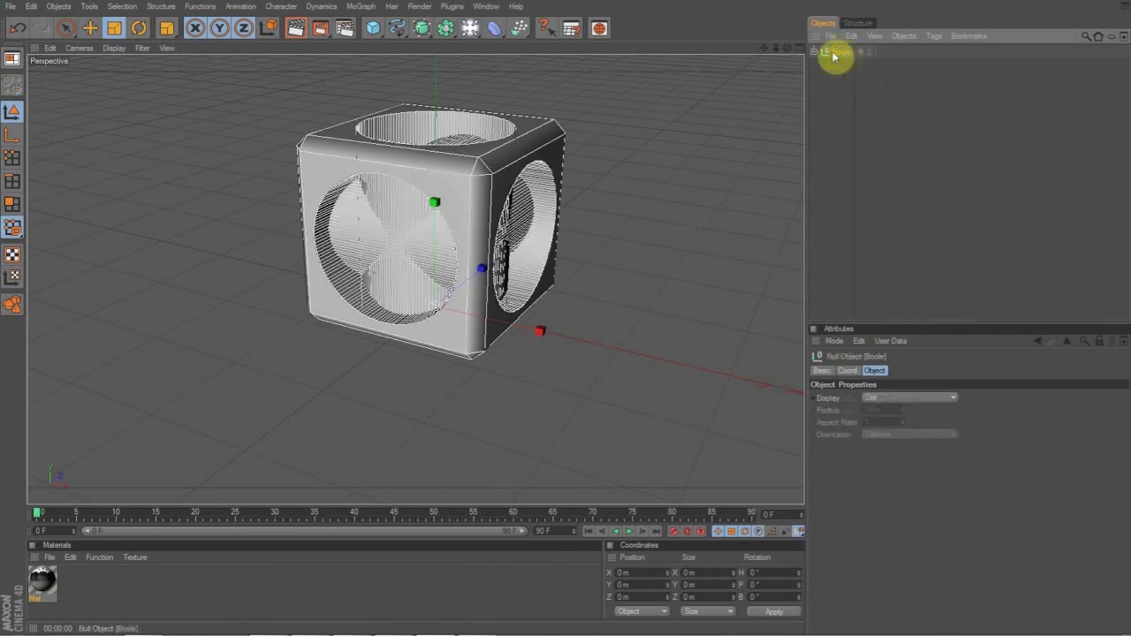
click(815, 52)
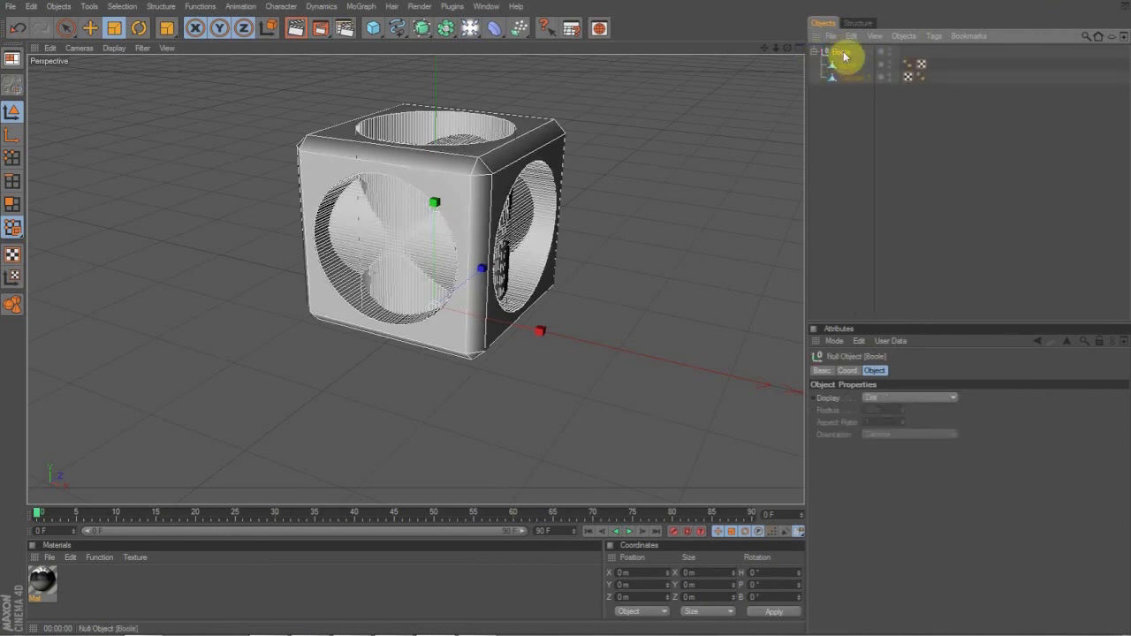
- Move the cut cube out of the Boole group and delete the group with the leftover cylinder object
click(846, 67)
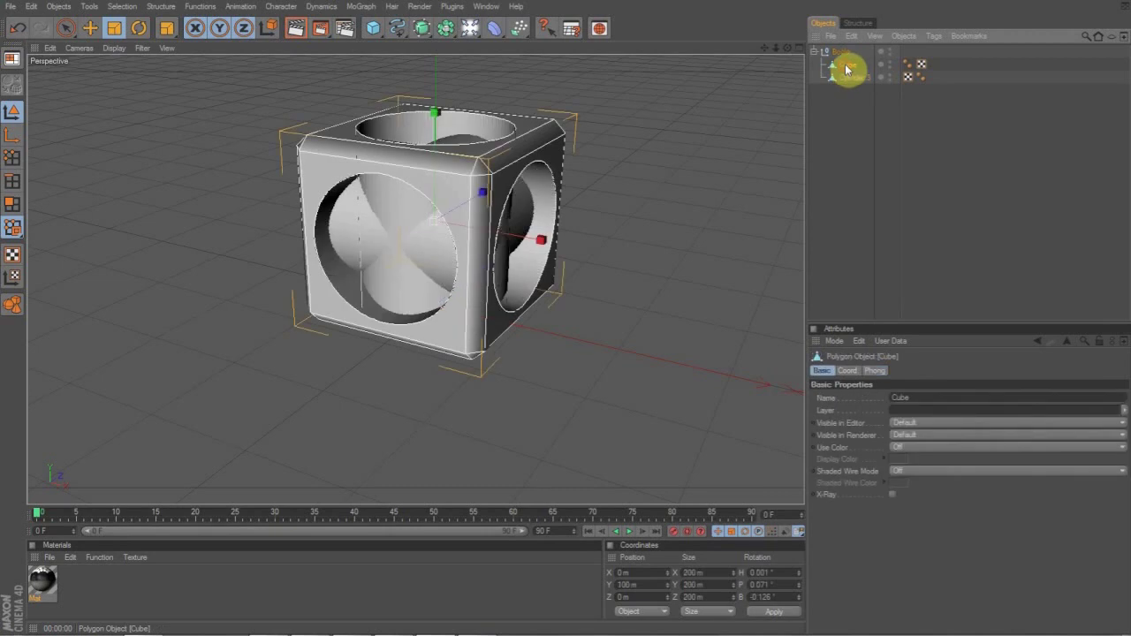
click(849, 79)
mouse_move(847, 66)
mouse_down()
mouse_move(846, 131)
mouse_move(858, 68)
mouse_move(842, 74)
mouse_up()
click(843, 54)
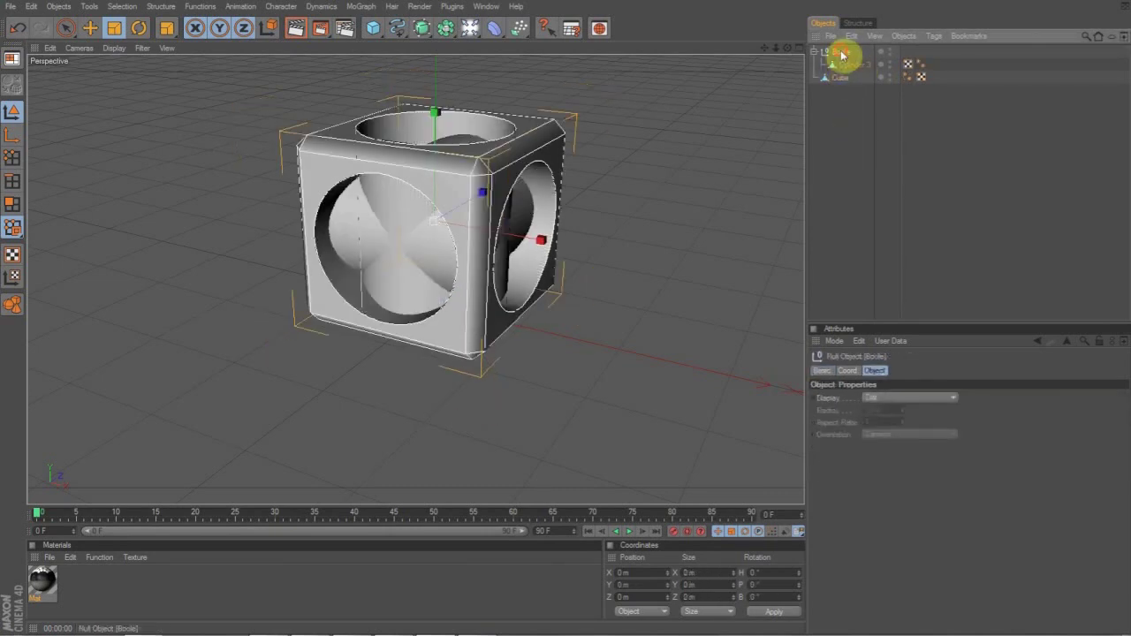
key(Delete)
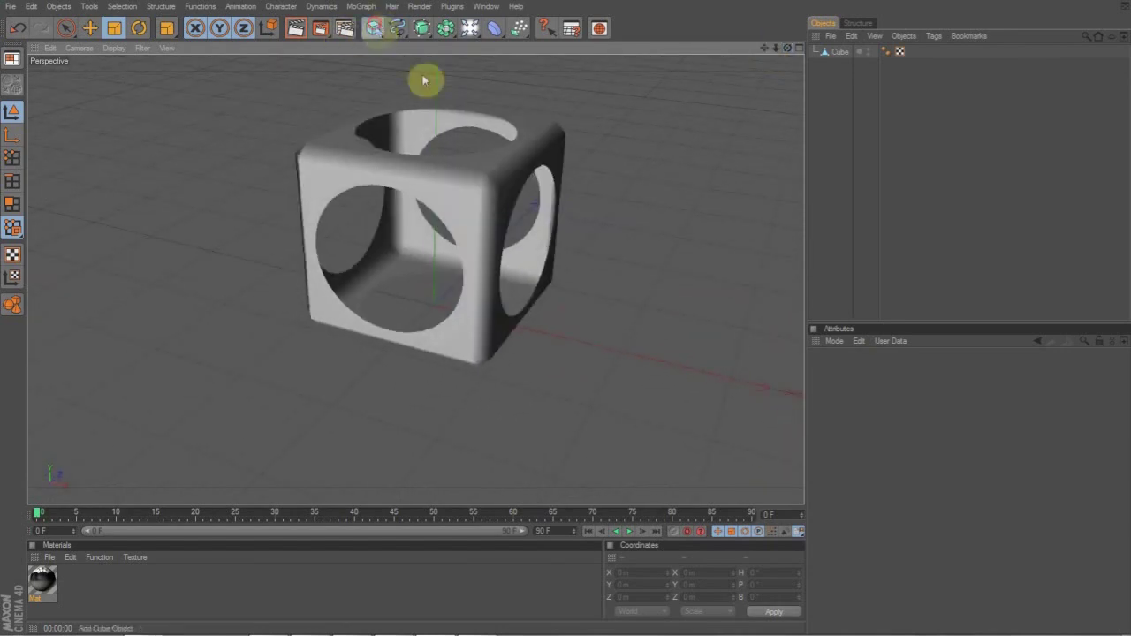
- Add a new cube primitive and set its Y position to 100 m
drag(373, 28, 416, 43)
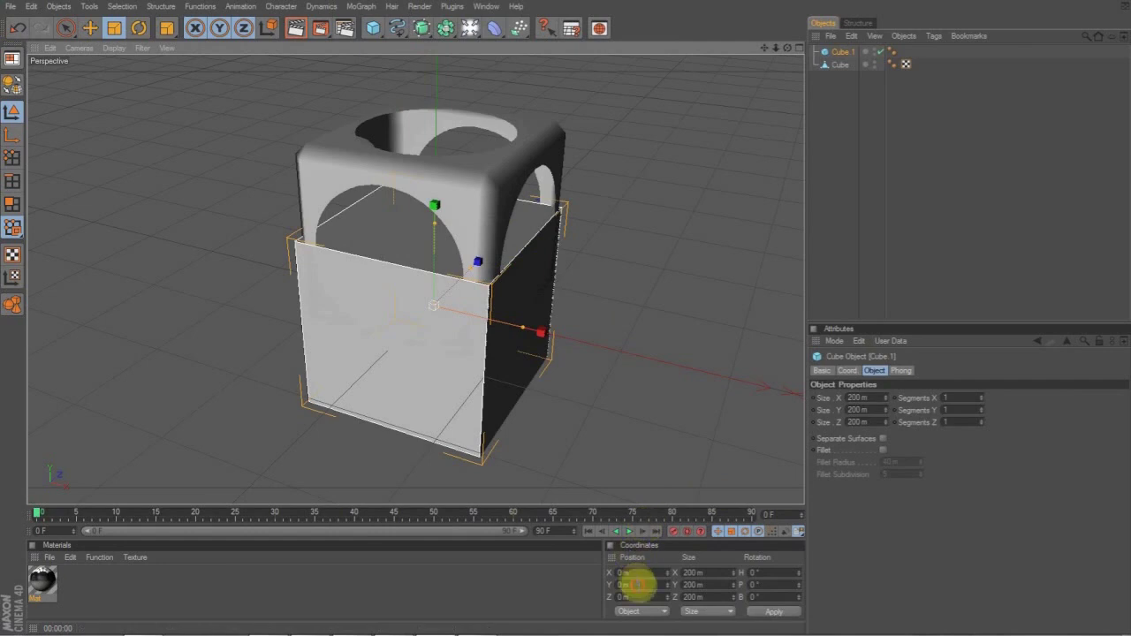
click(638, 584)
key(Return)
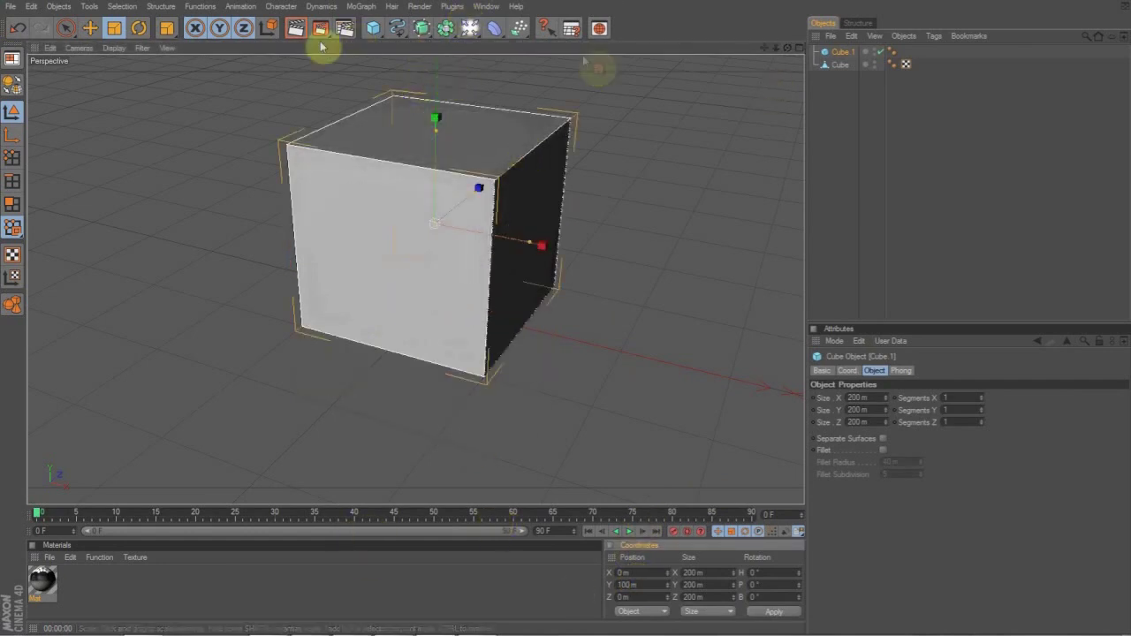
- Resize the new cube into a flat slab about 289 m by 30 m by 275 m, extending past the hollow cube's sides
click(89, 27)
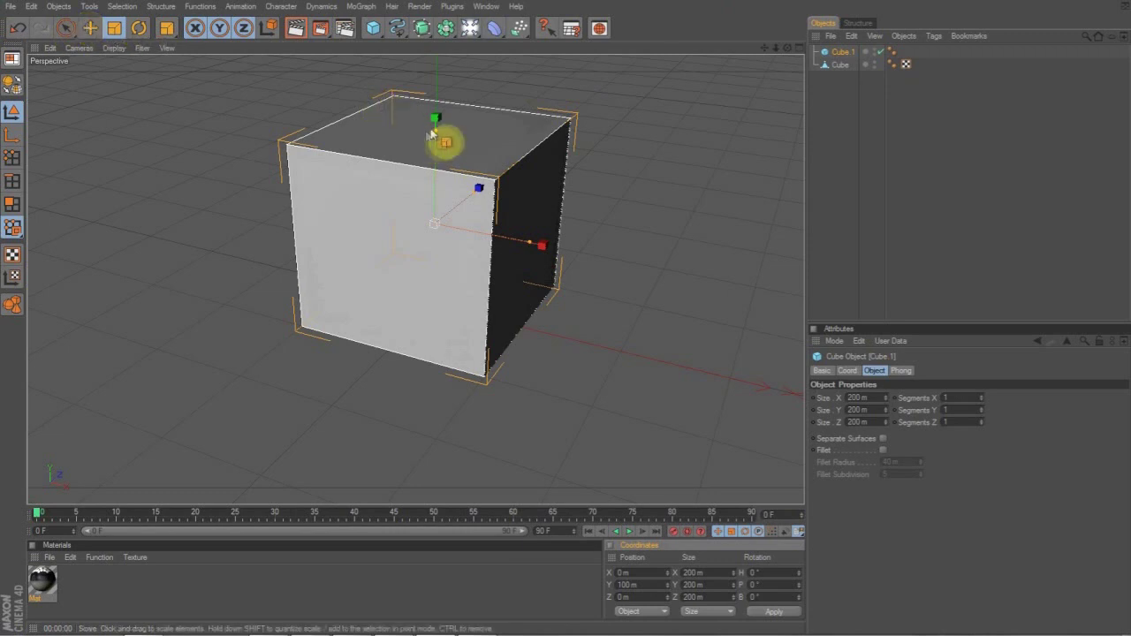
drag(437, 131, 436, 211)
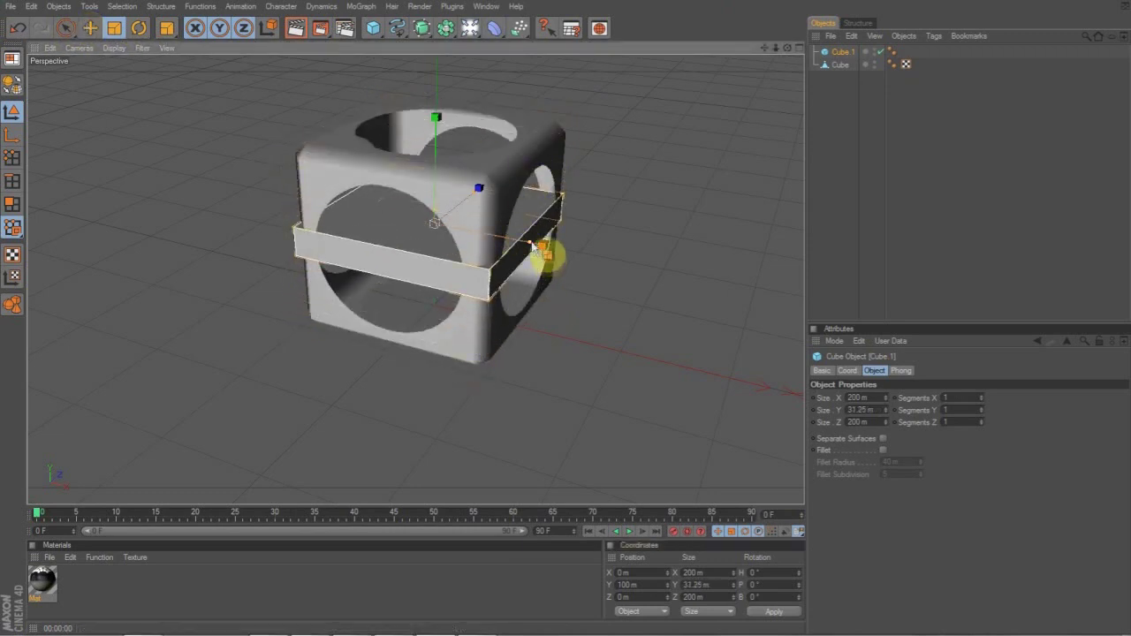
drag(530, 242, 575, 251)
drag(440, 216, 487, 182)
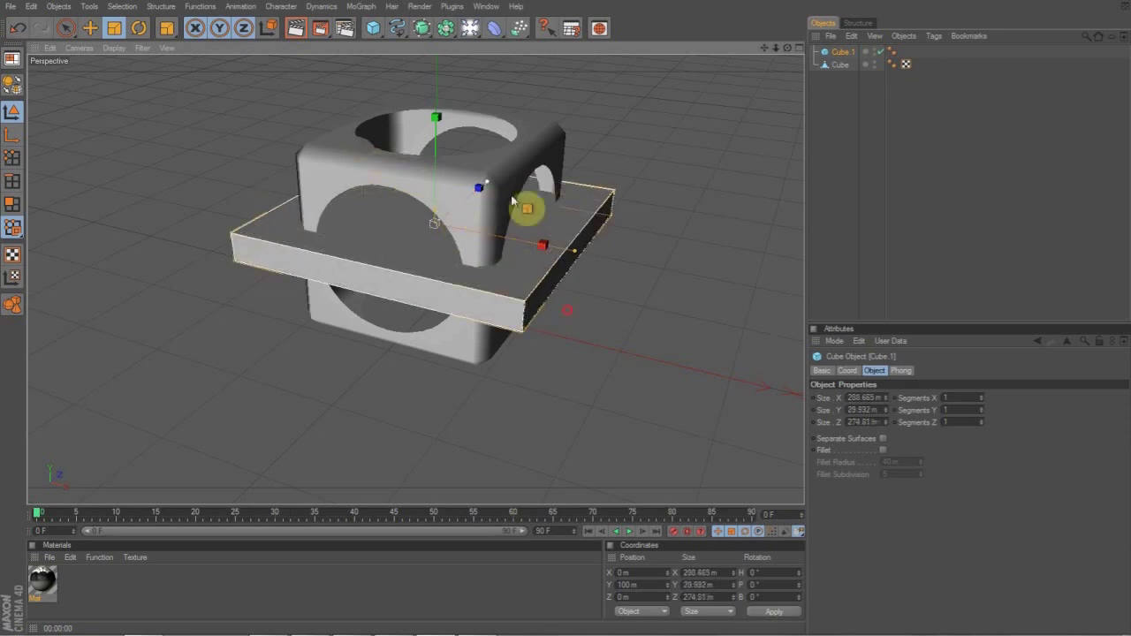
- Increase the slab's height to about 60 m
drag(788, 48, 802, 24)
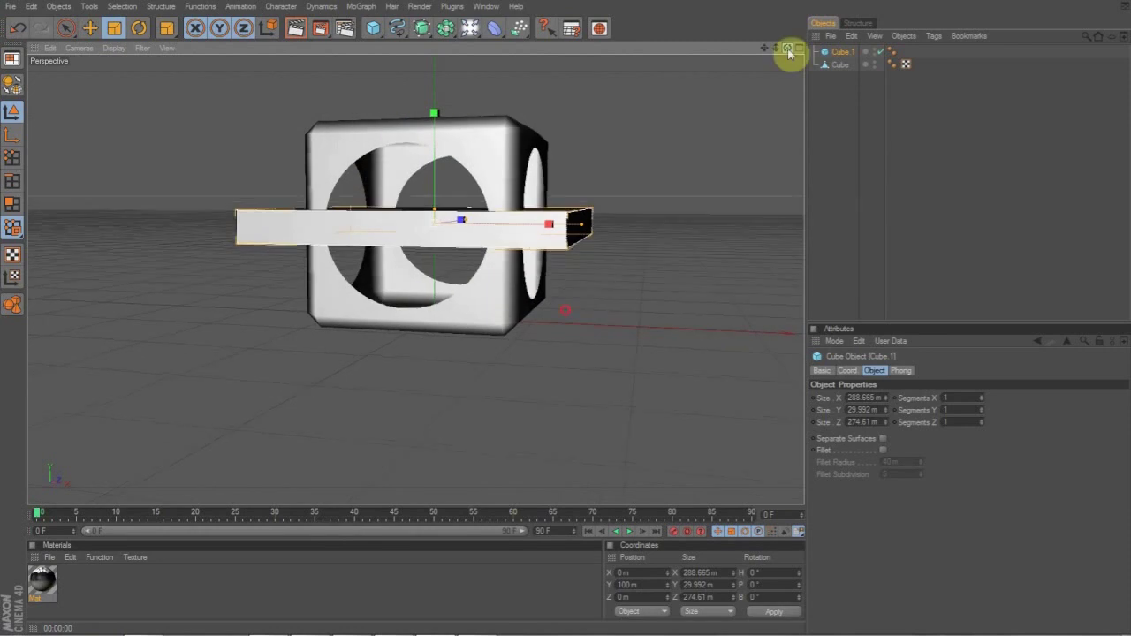
mouse_move(449, 205)
mouse_down()
mouse_move(449, 181)
mouse_move(434, 195)
mouse_up()
drag(790, 45, 789, 49)
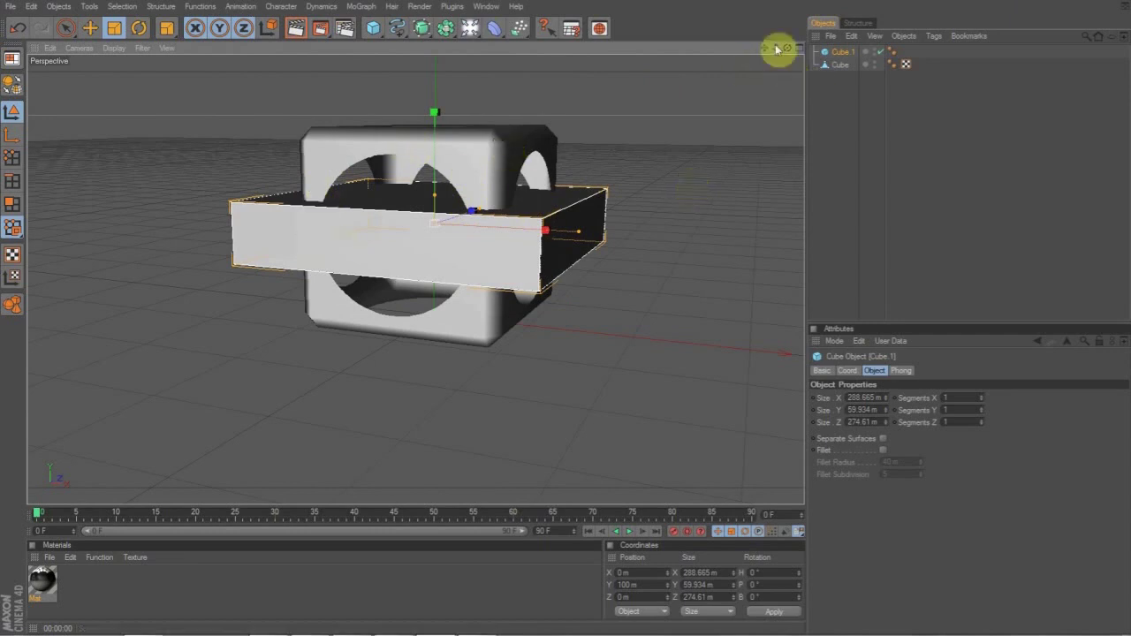
- Duplicate the flat slab and set the copy's bank rotation (B) to 90° to stand it upright through the cube
drag(783, 46, 847, 94)
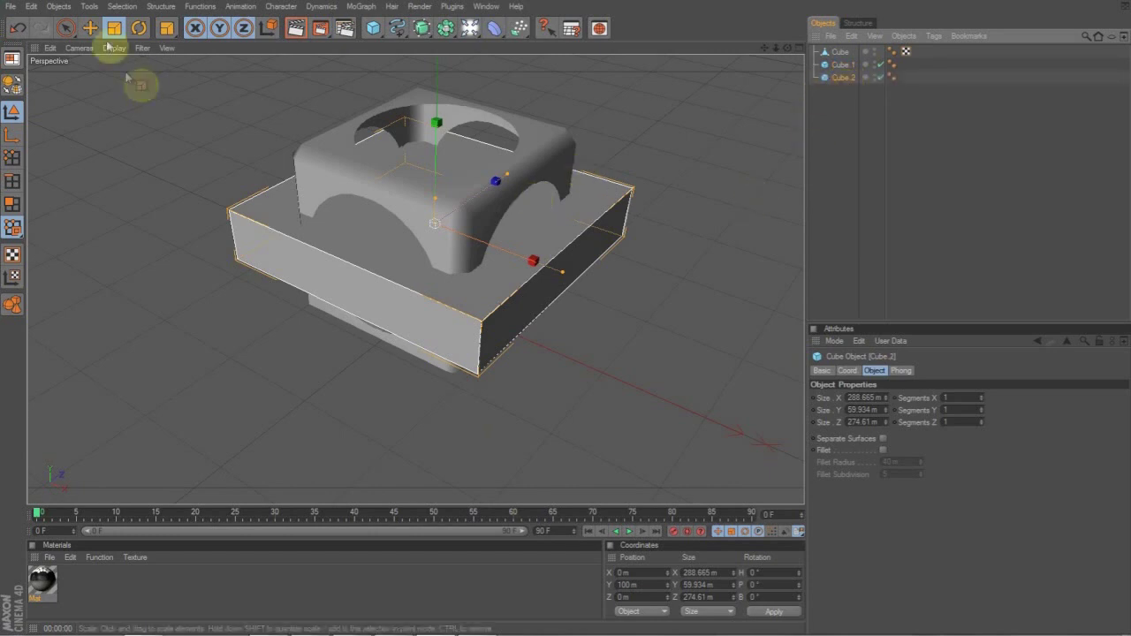
click(139, 29)
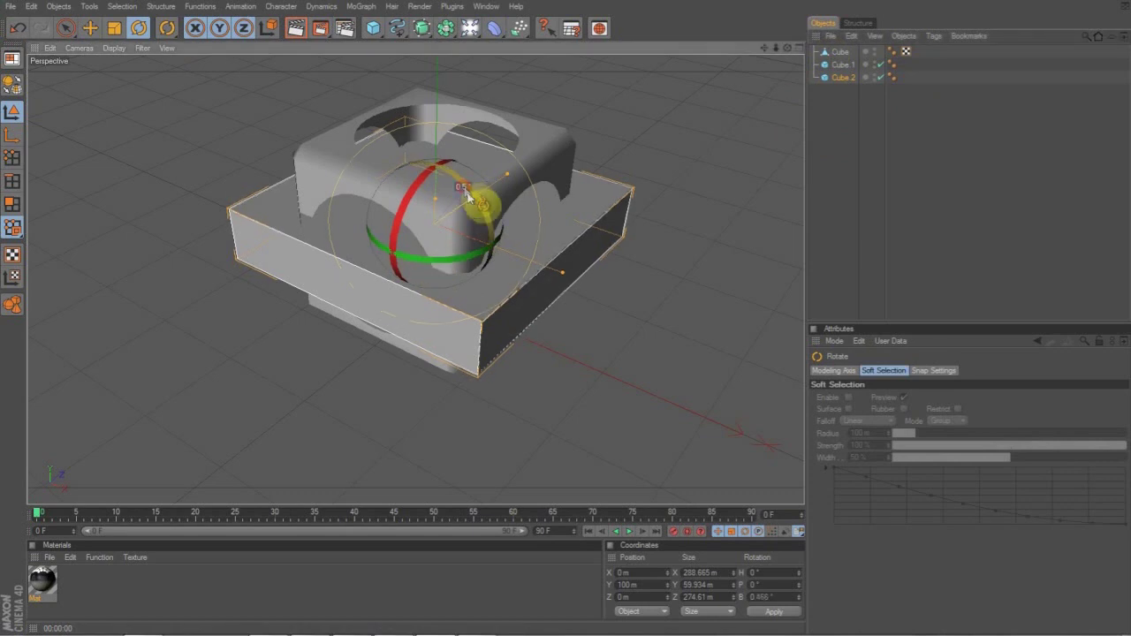
drag(456, 202, 500, 261)
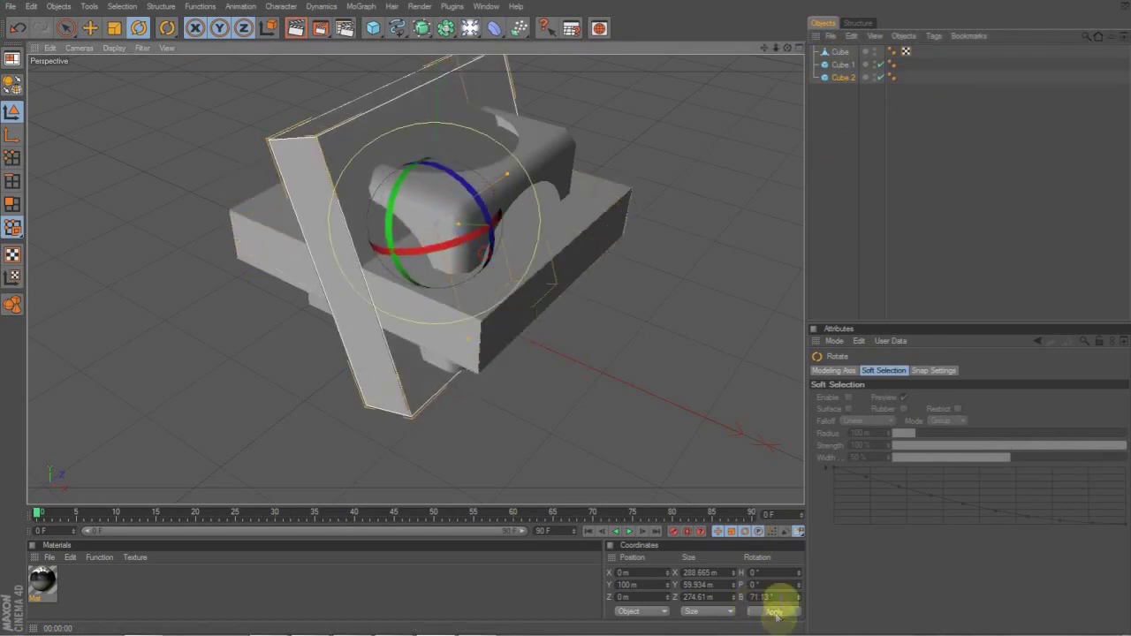
drag(782, 598, 614, 576)
text(90)
key(Return)
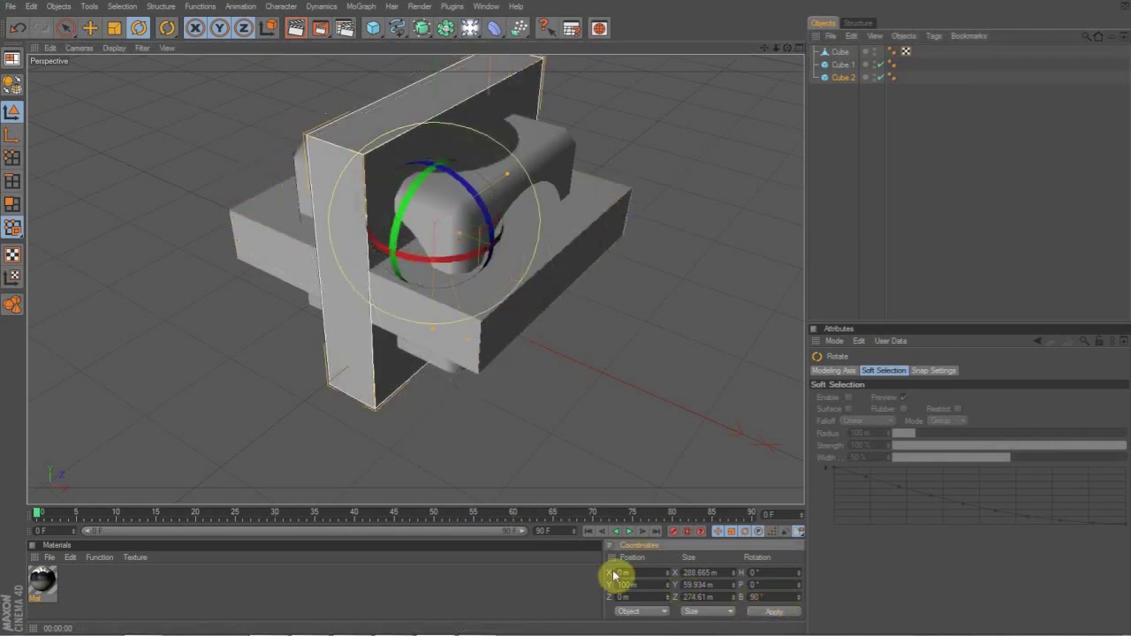
- Duplicate the upright slab and set the new copy's heading rotation (H) to 90° so it crosses the other two slabs
ctrl+drag(844, 78, 842, 118)
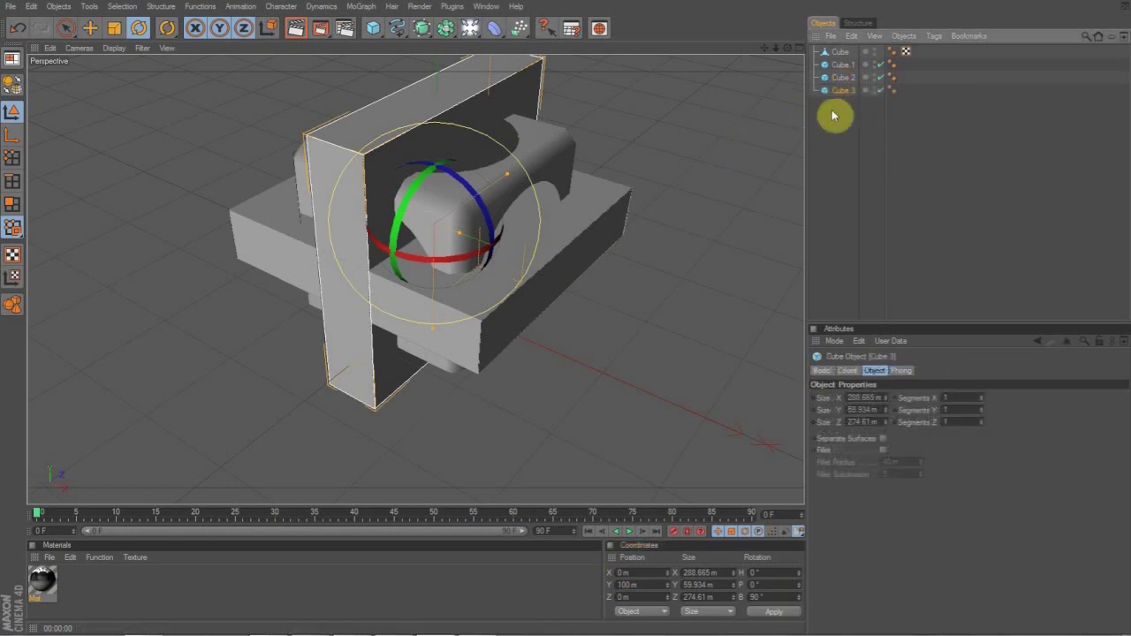
drag(450, 263, 482, 275)
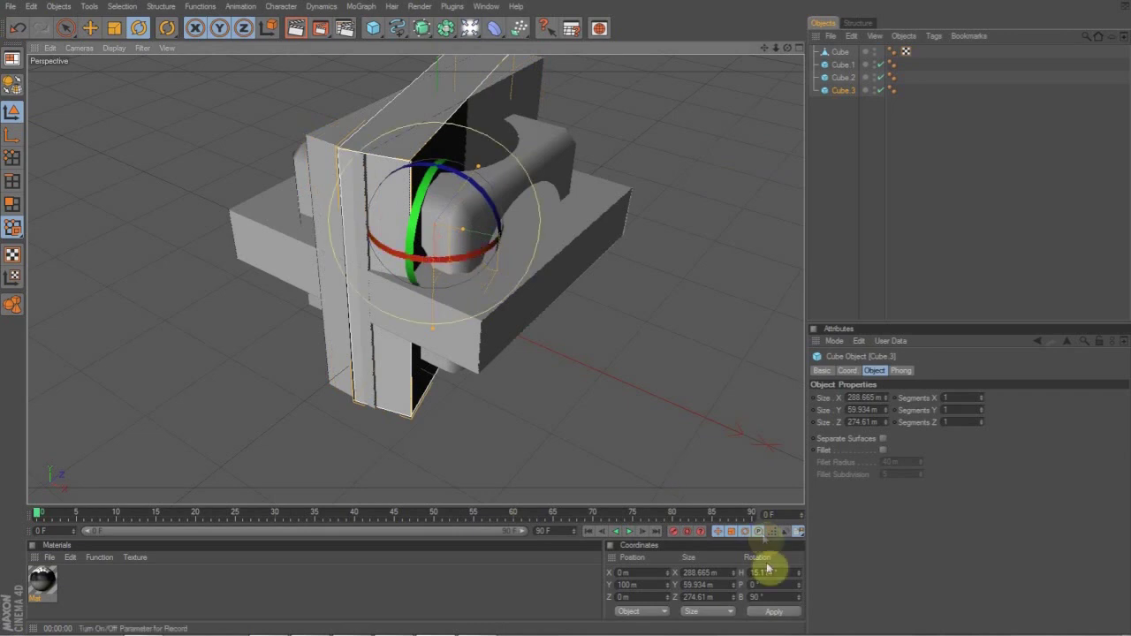
click(764, 572)
text(90)
key(Return)
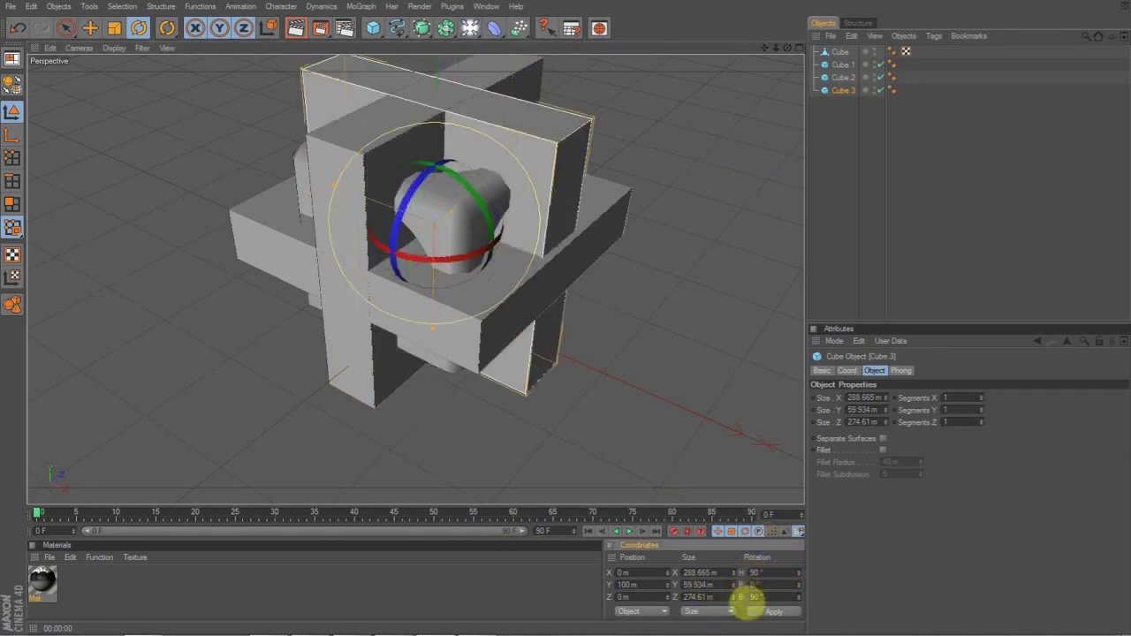
- Make the three crossing slabs editable and merge them into one polygon object with Connect+Delete
drag(788, 48, 754, 70)
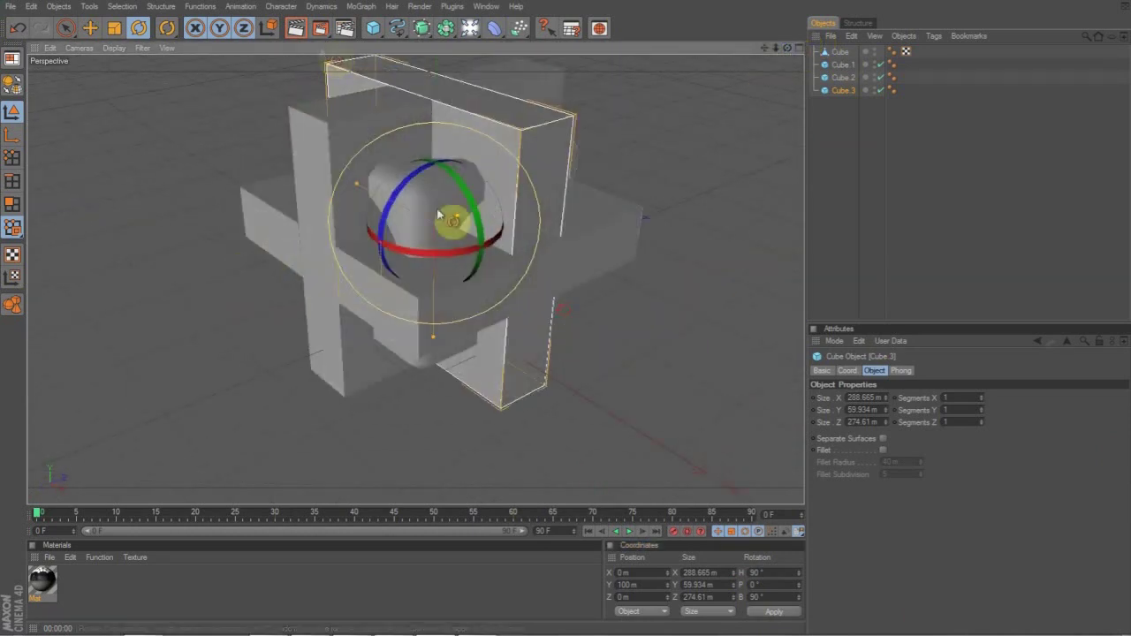
click(842, 124)
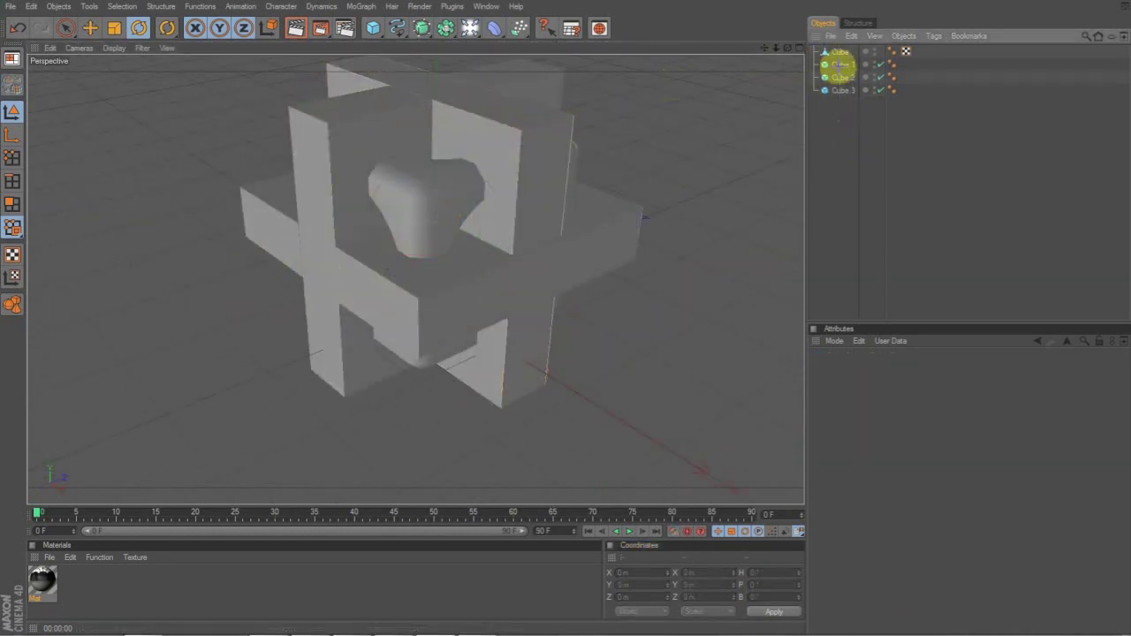
drag(838, 66, 840, 68)
key(c)
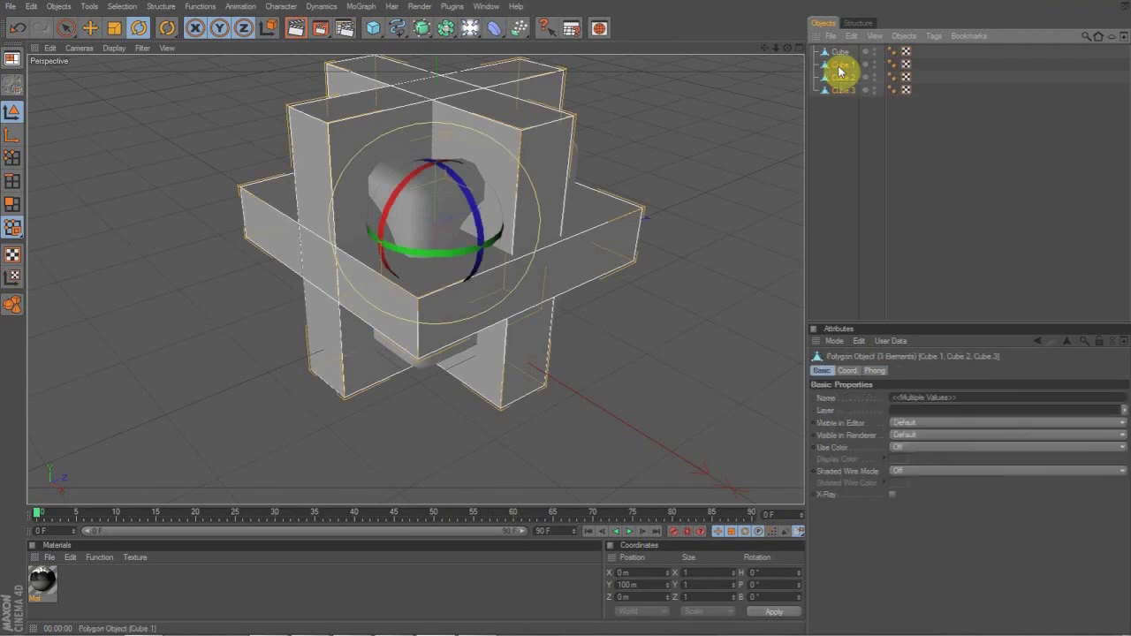
right_click(844, 83)
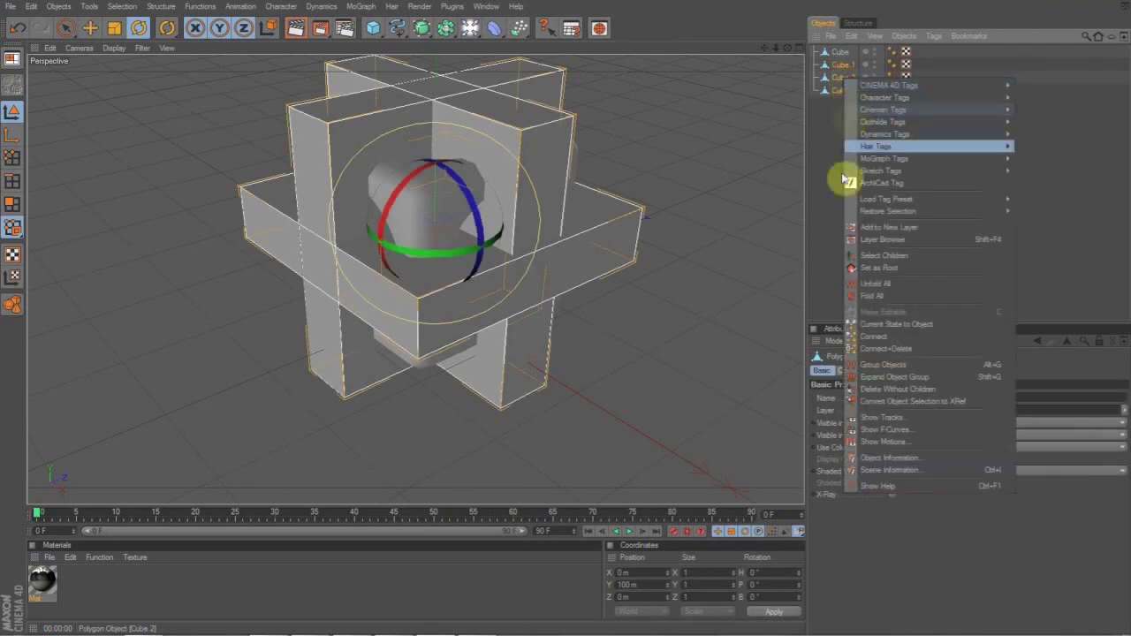
click(883, 348)
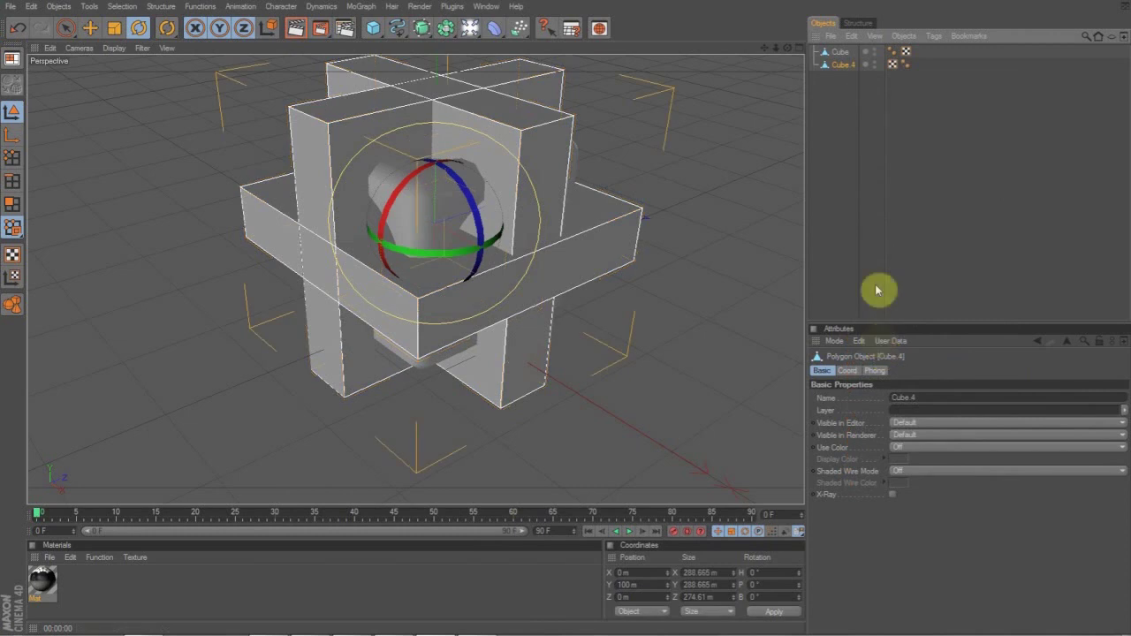
- Add a Boole object and nest the hollow cube and the merged slabs in it, subtracting the slabs from the cube
click(840, 80)
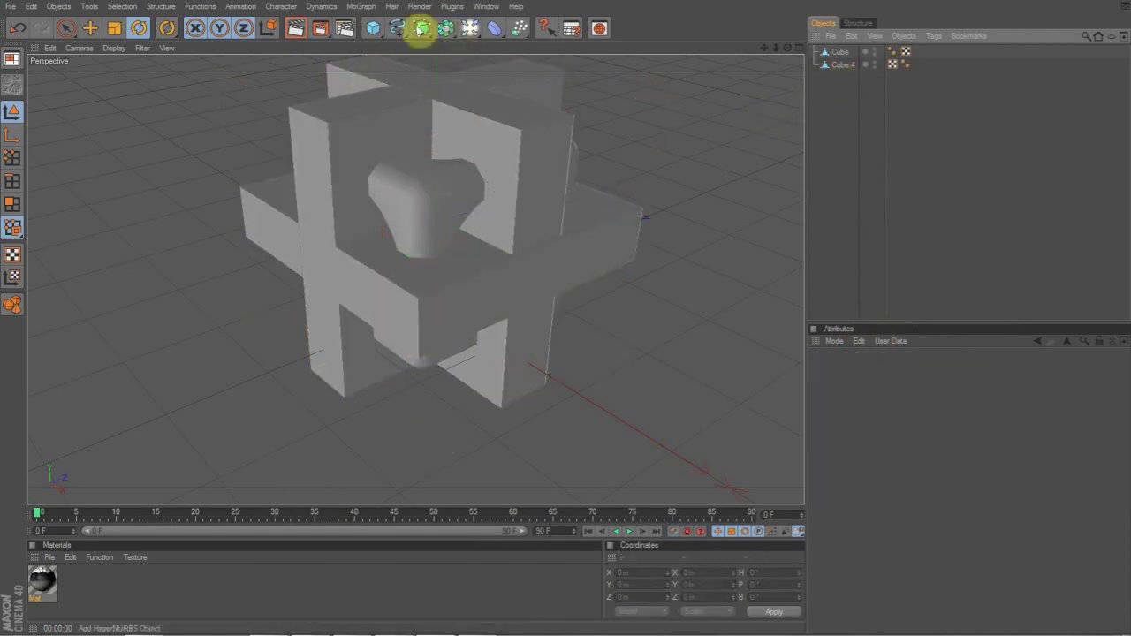
click(449, 29)
click(576, 42)
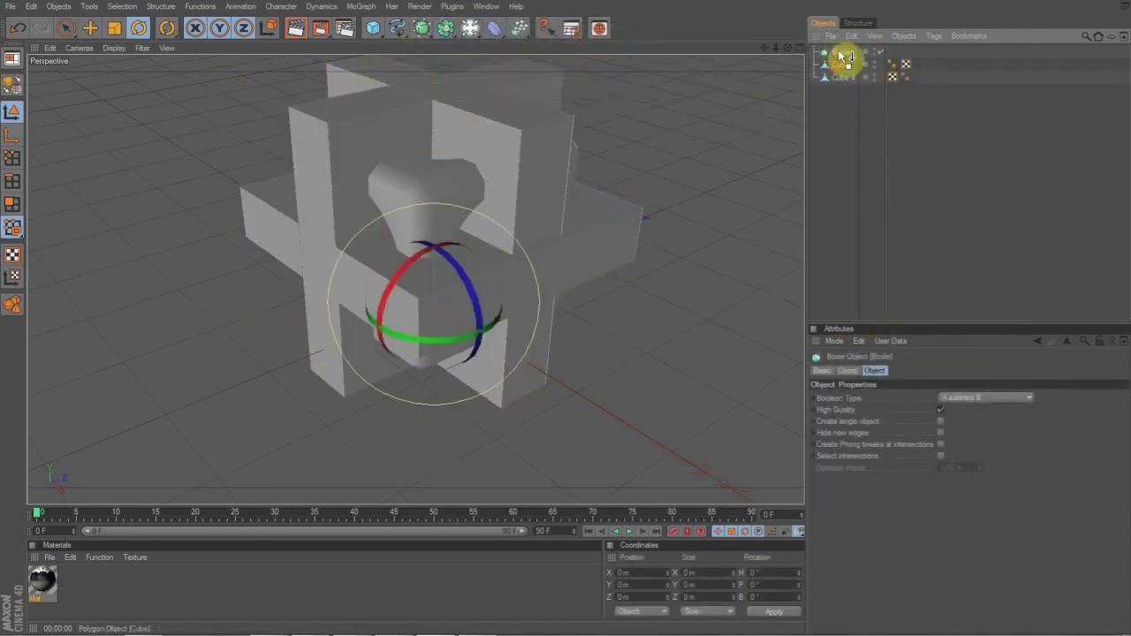
click(842, 79)
drag(844, 57, 839, 53)
- Enable Hide new edges and Create Phong breaks at intersections on the Boole, and convert it to editable geometry
click(841, 53)
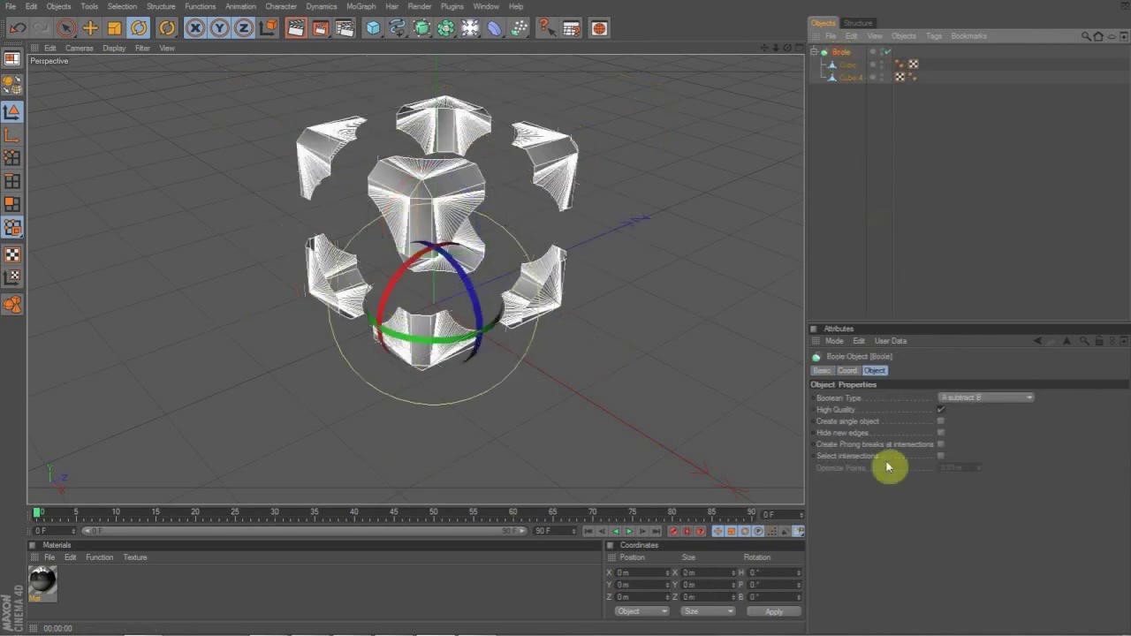
click(941, 433)
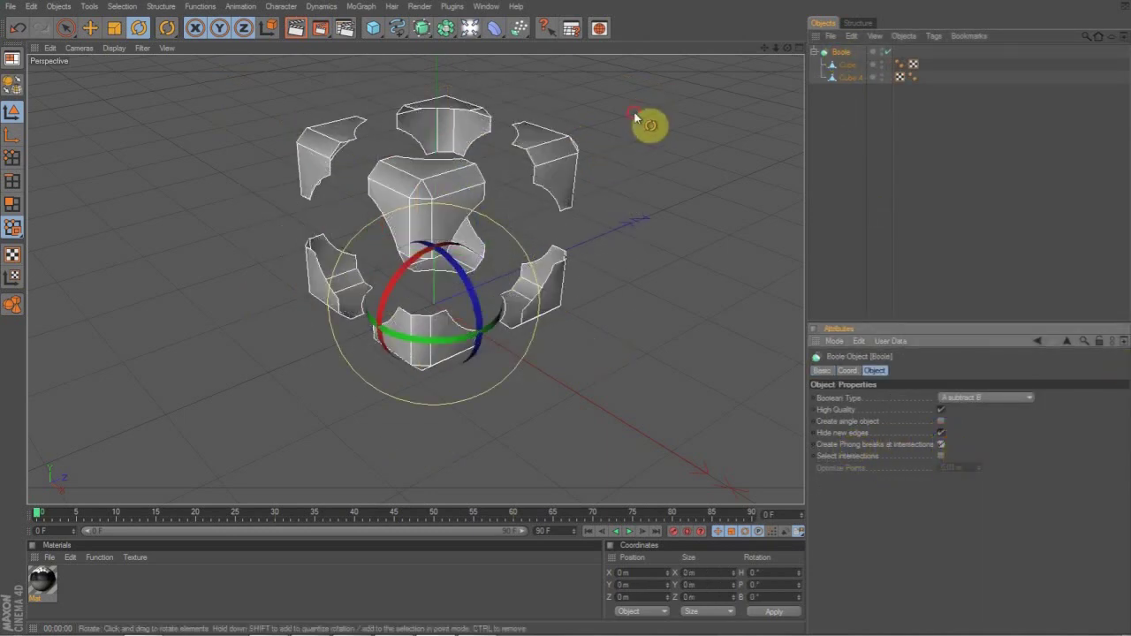
drag(783, 50, 786, 74)
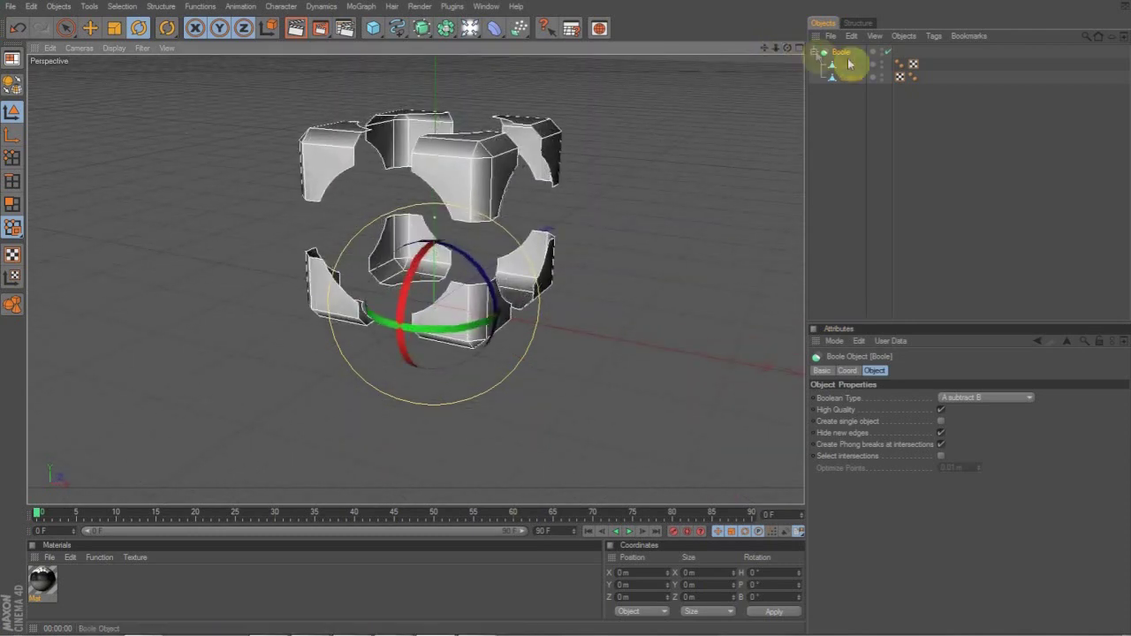
key(c)
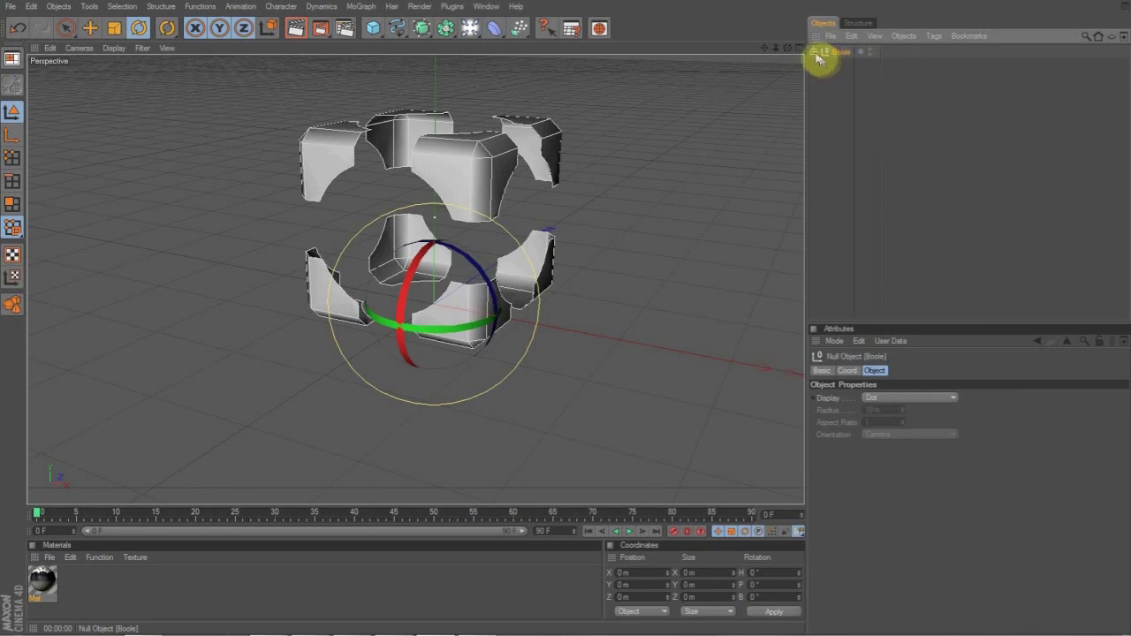
- Move the cut cube out of the converted Boole group and delete the group with the leftover slab object
click(852, 75)
click(843, 53)
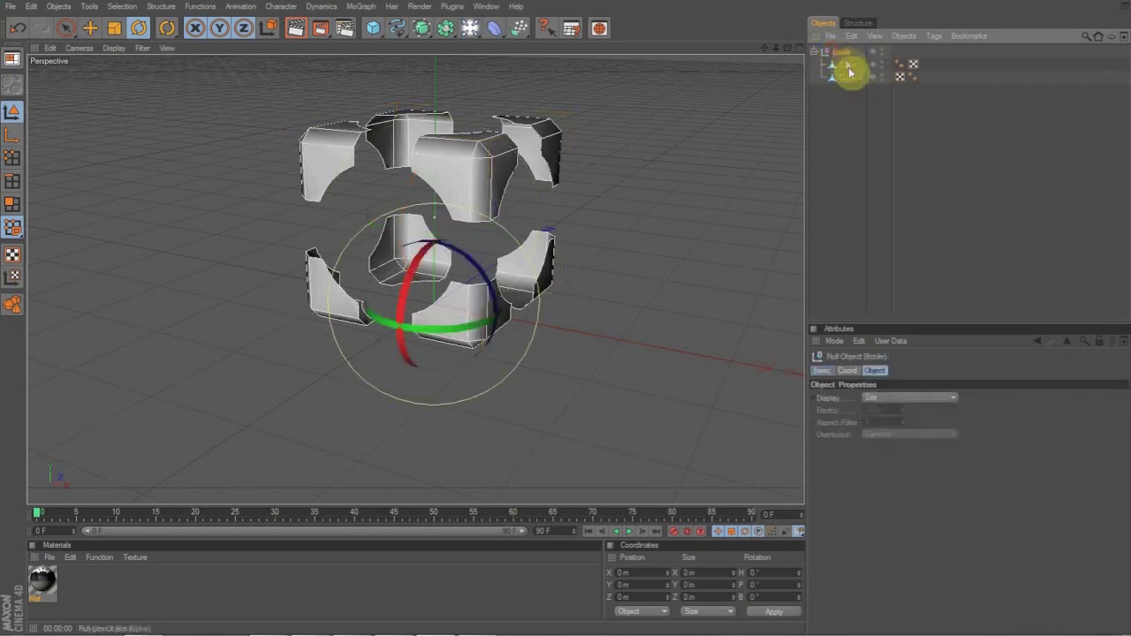
drag(848, 67, 849, 138)
click(845, 51)
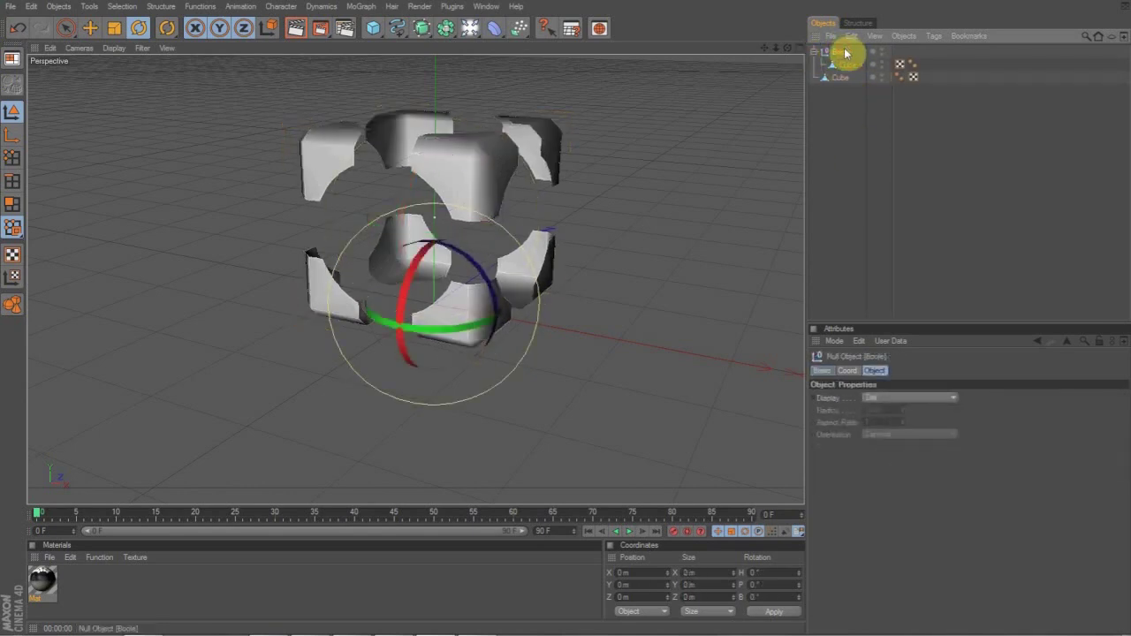
key(Delete)
click(536, 203)
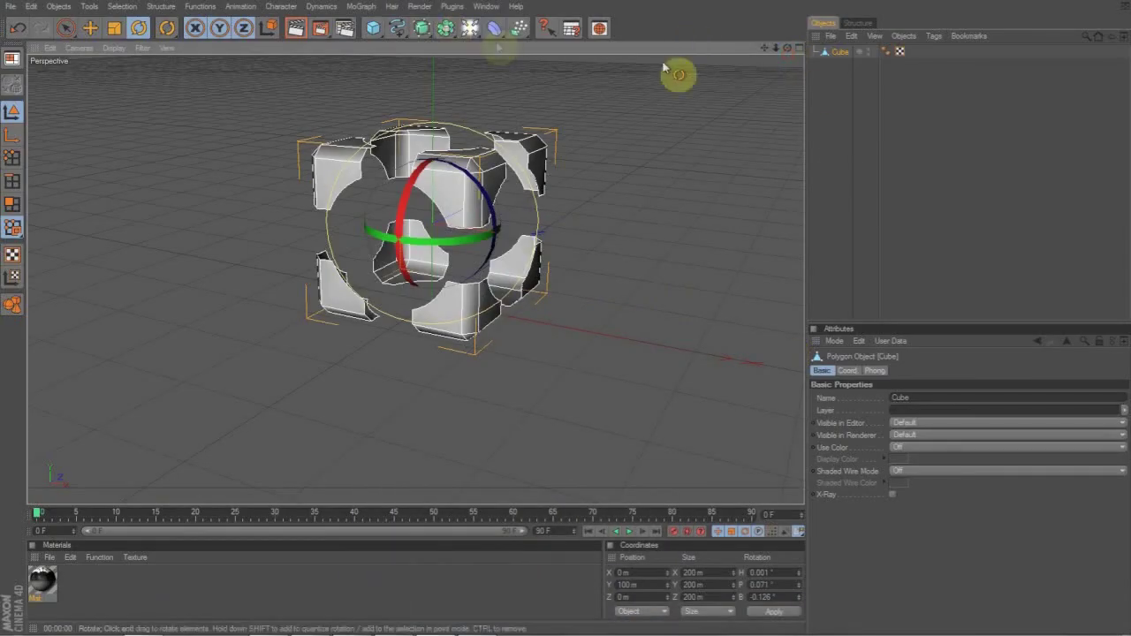
- Add a new cube primitive and set its Y position to 100 m so it coincides with the corner pieces
scroll(663, 161, up, 3)
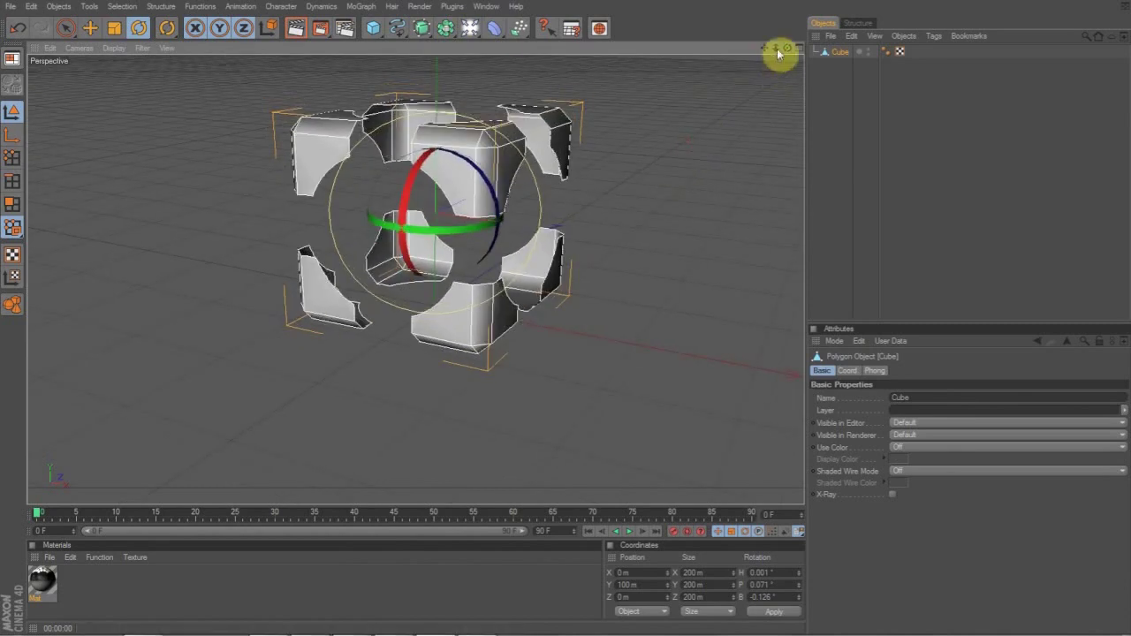
drag(373, 29, 442, 45)
click(623, 585)
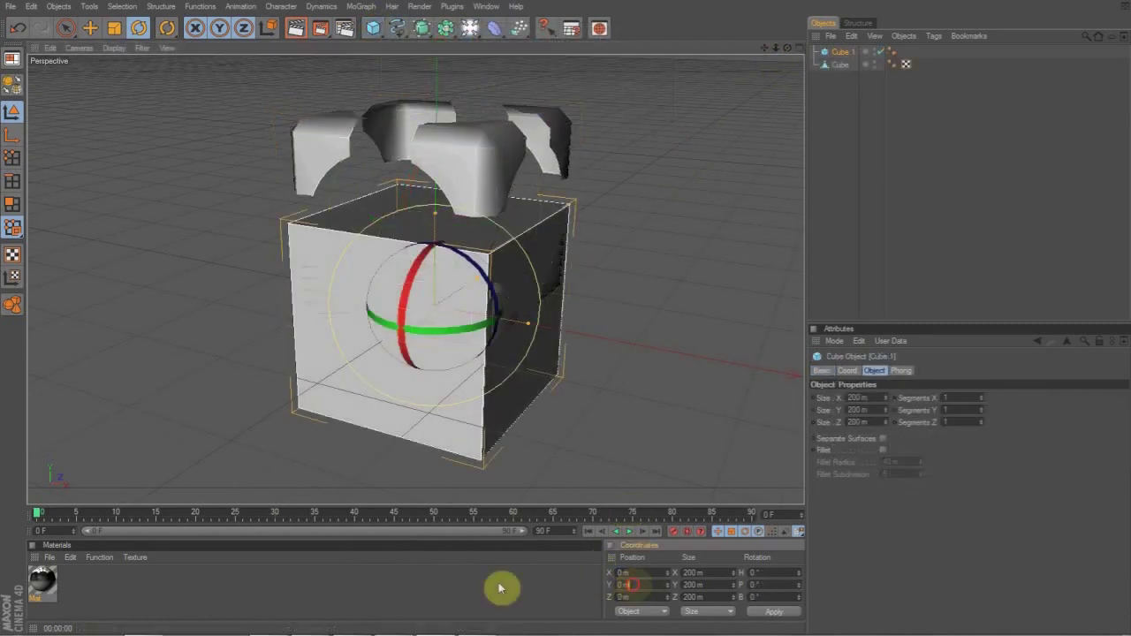
text(100)
key(Return)
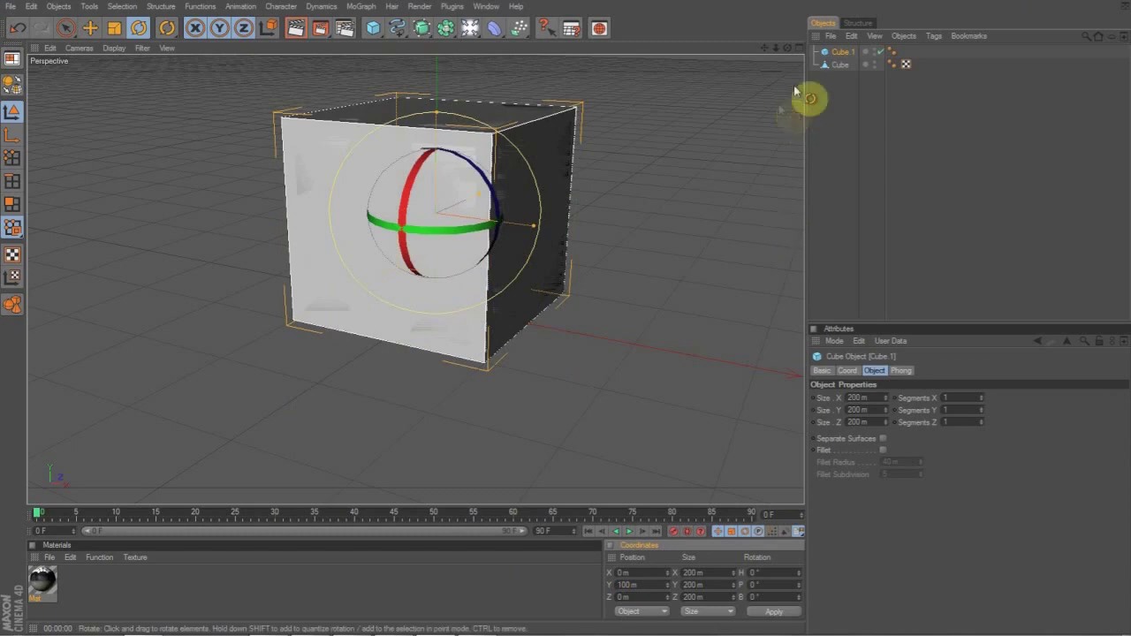
- Rename the corner-piece object Outer and the new cube Inner, and place Inner below Outer in the object list
click(837, 65)
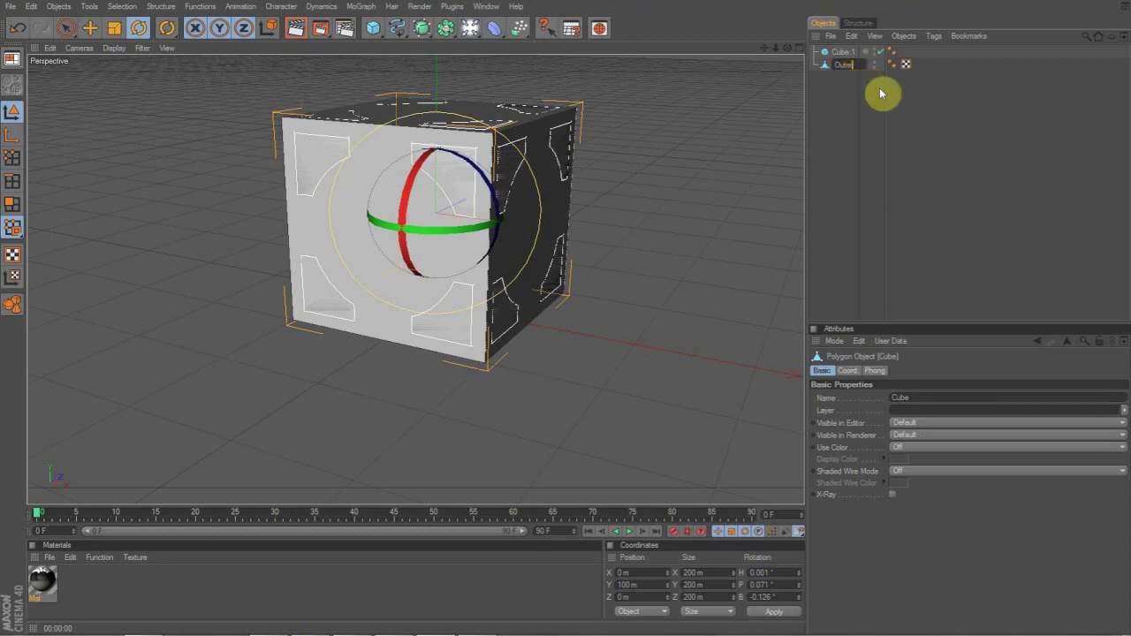
click(844, 52)
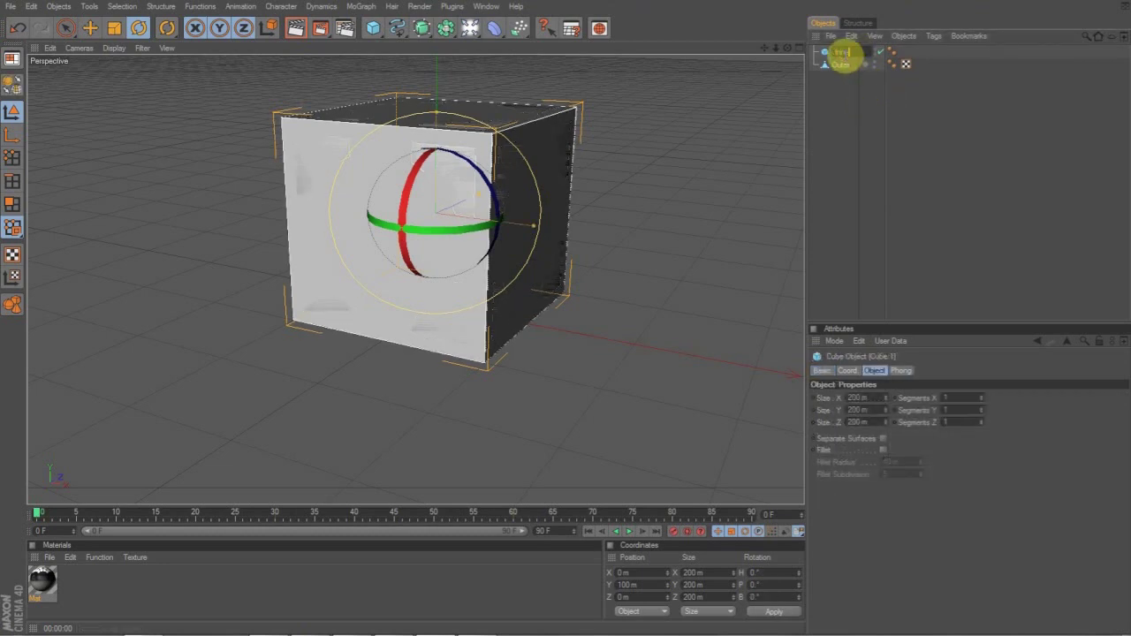
text(Inner)
click(822, 96)
drag(849, 102, 835, 92)
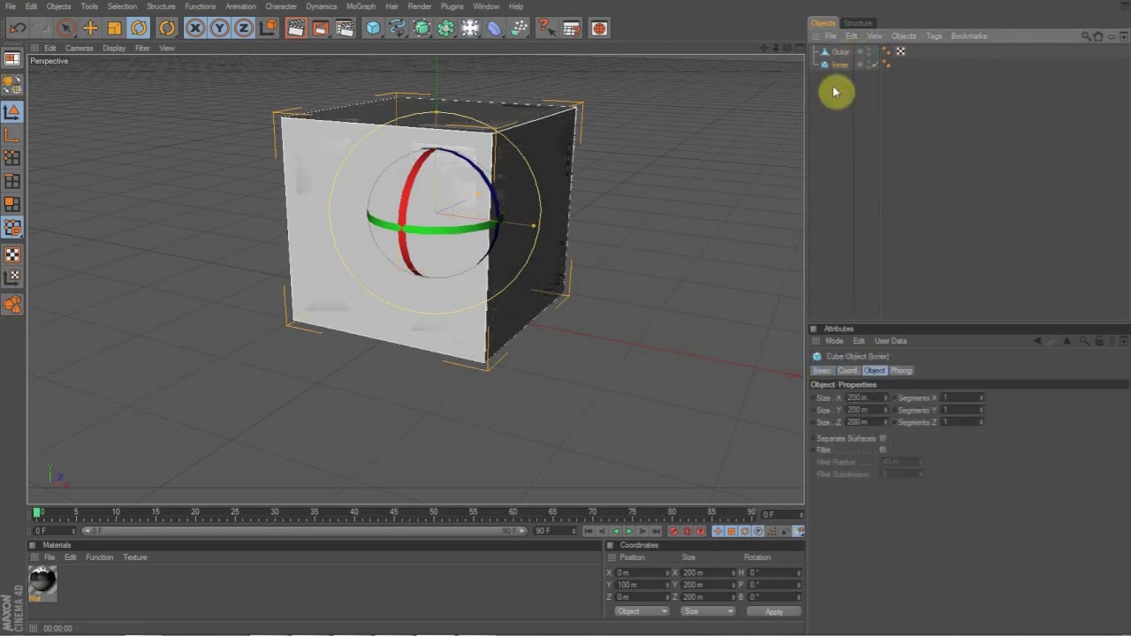
- Fillet the Inner cube with a 5 m radius and 1 subdivision, and scale it uniformly to about 185.7 m
click(883, 450)
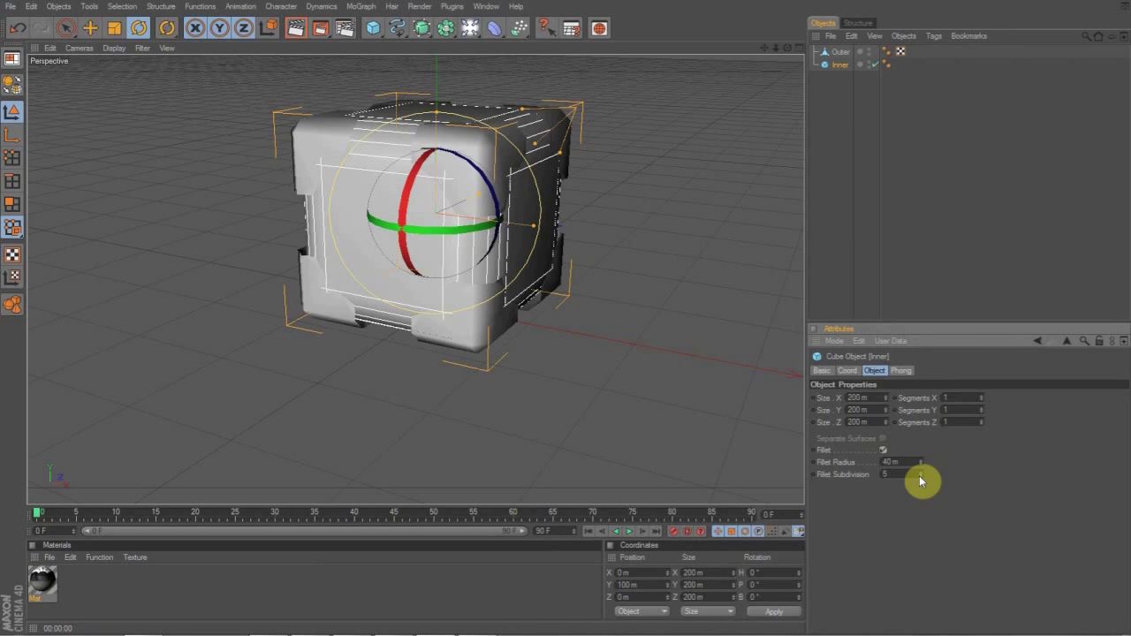
mouse_move(920, 476)
mouse_down()
mouse_move(923, 491)
mouse_move(922, 463)
mouse_up()
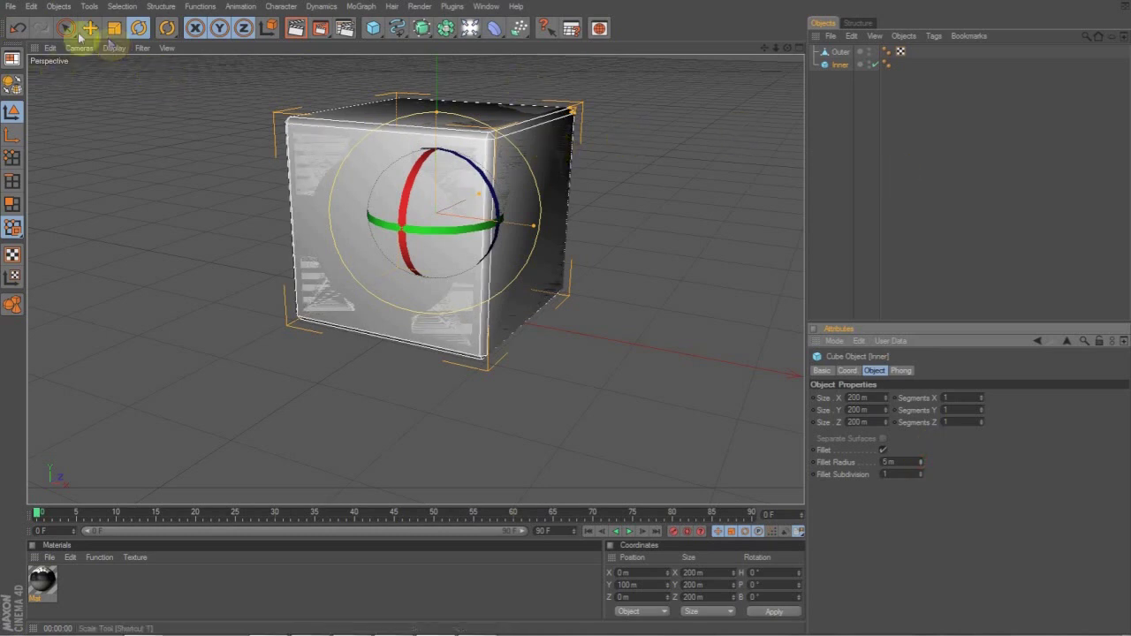
click(114, 29)
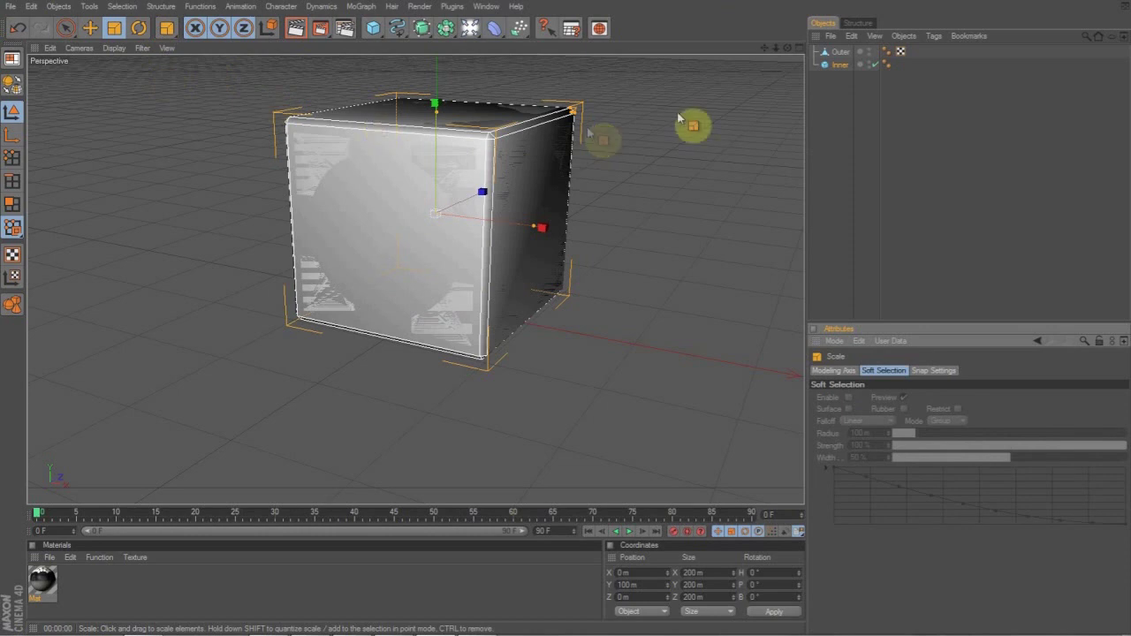
drag(736, 92, 714, 92)
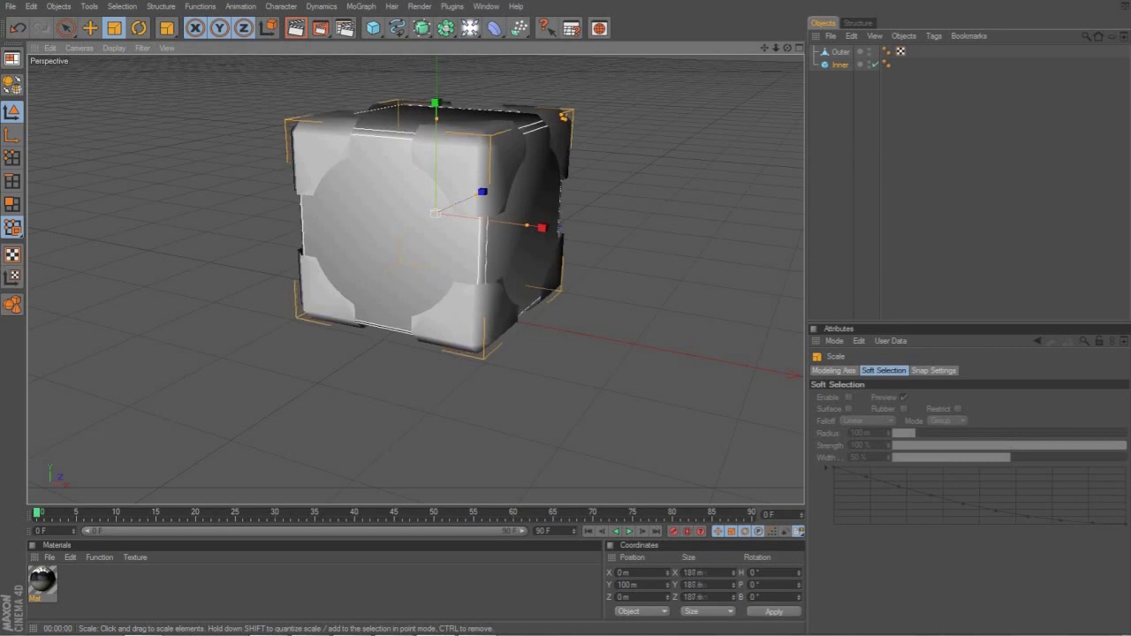
drag(714, 92, 715, 92)
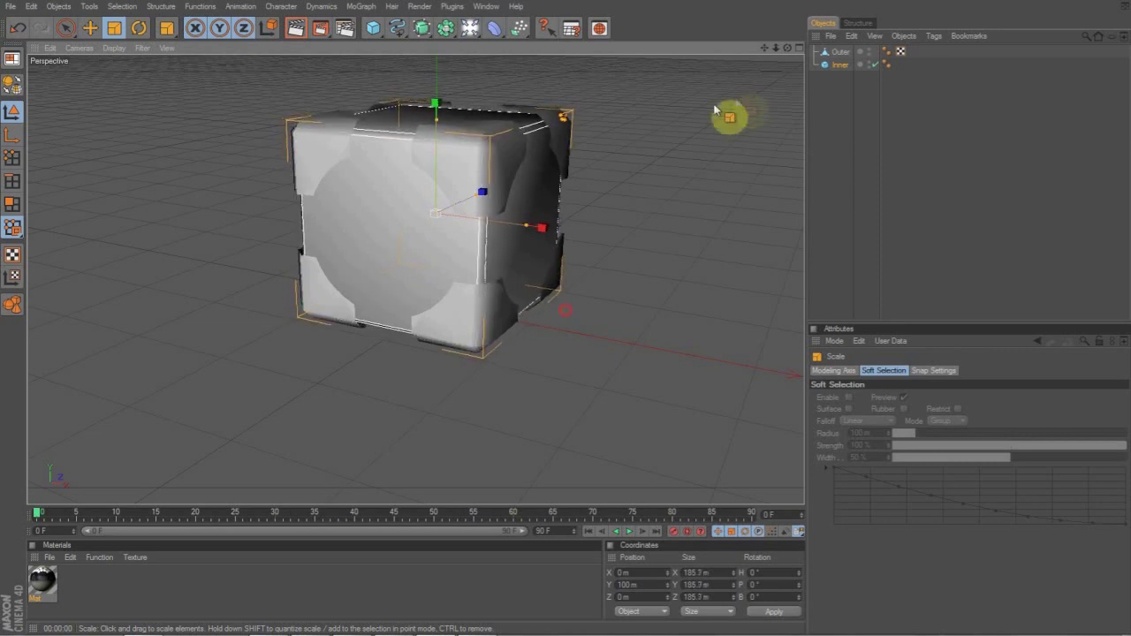
click(714, 110)
- Extrude all polygons of the Outer corner pieces with a 5 m offset
drag(787, 48, 906, 85)
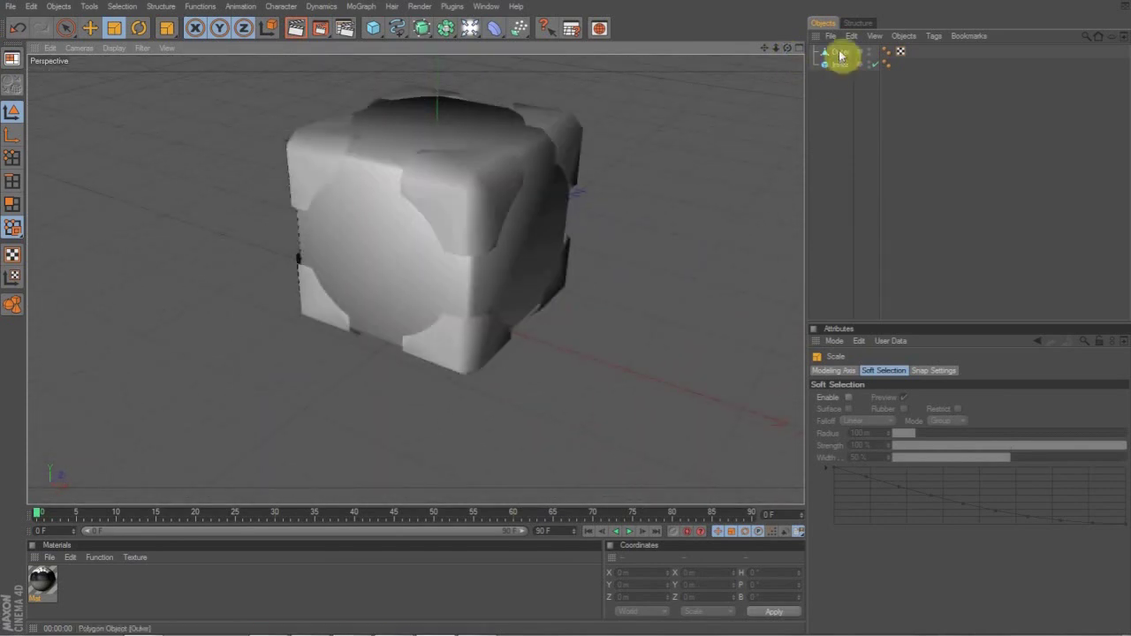
click(840, 52)
click(11, 203)
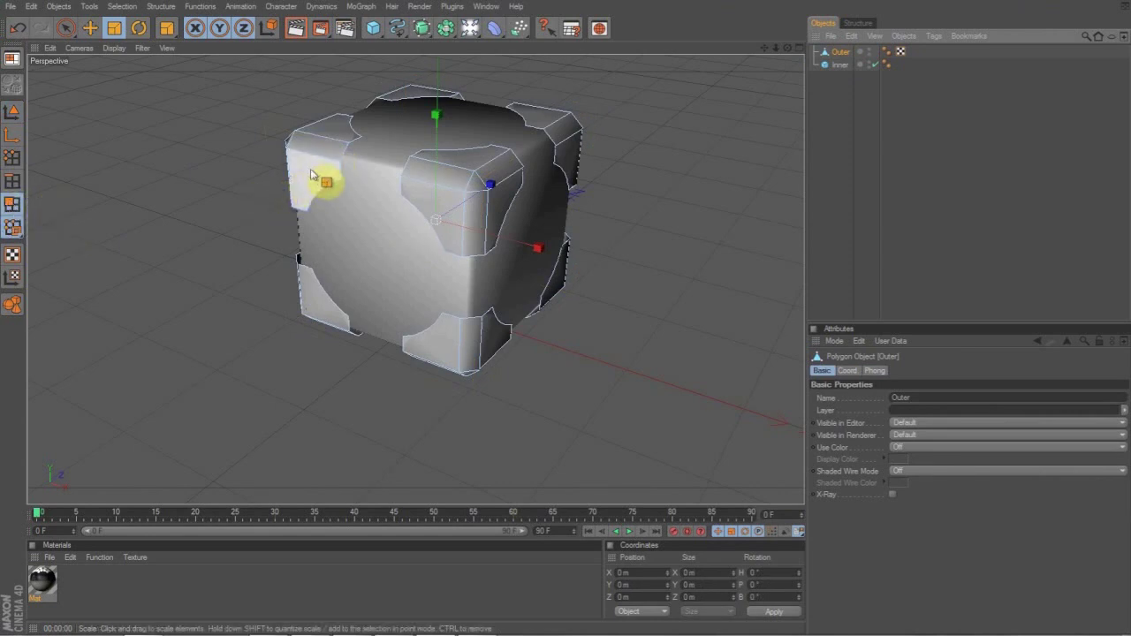
key(ctrl+a)
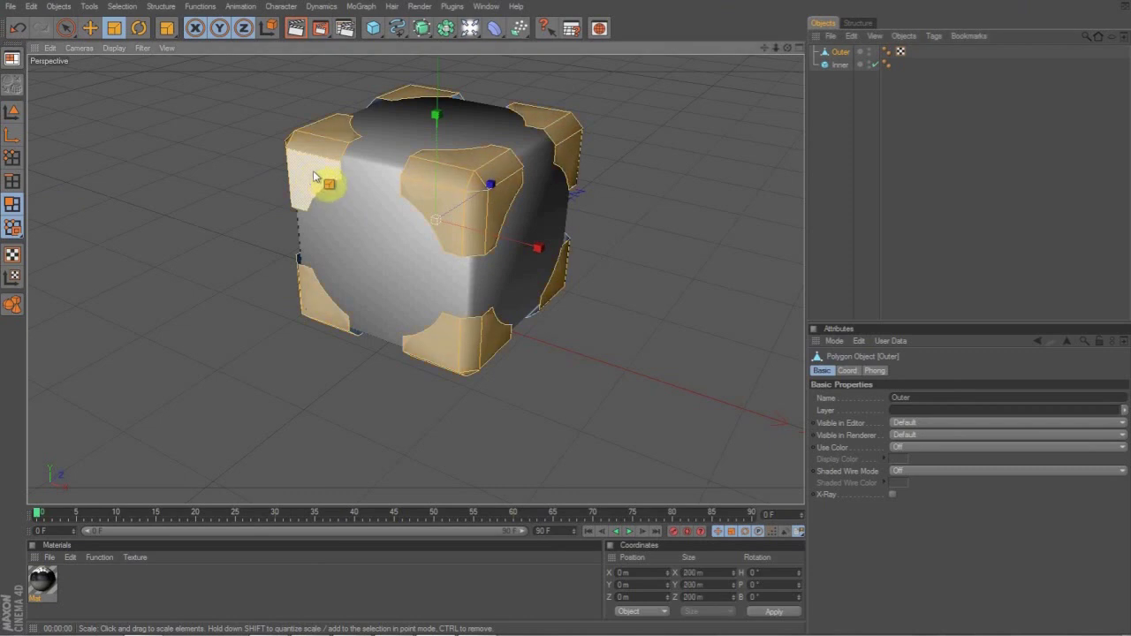
right_click(306, 154)
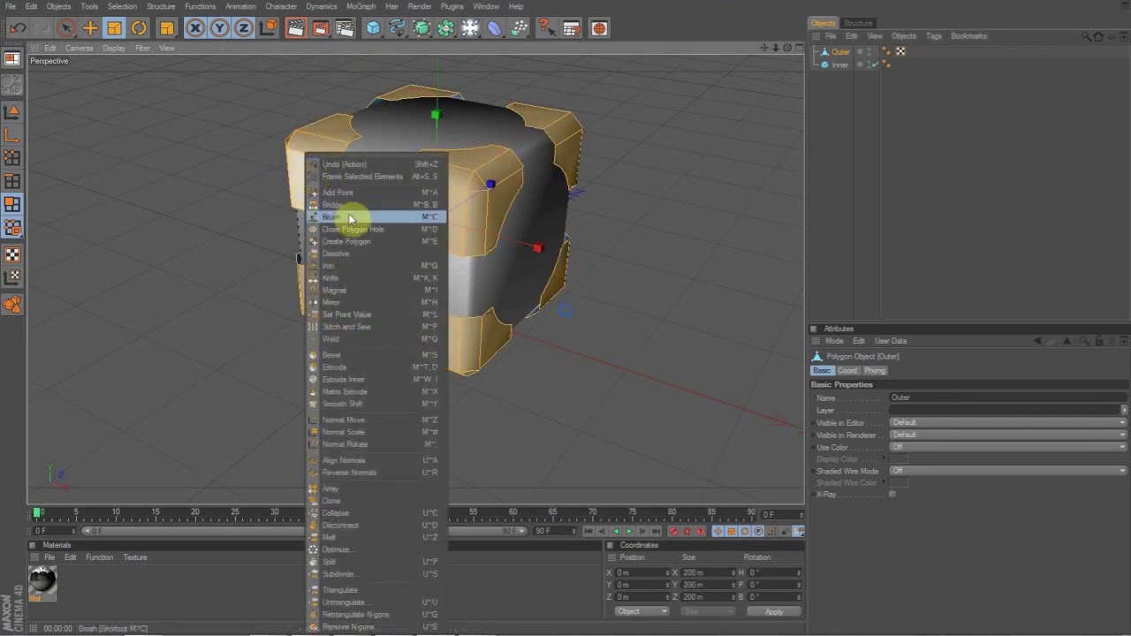
click(356, 368)
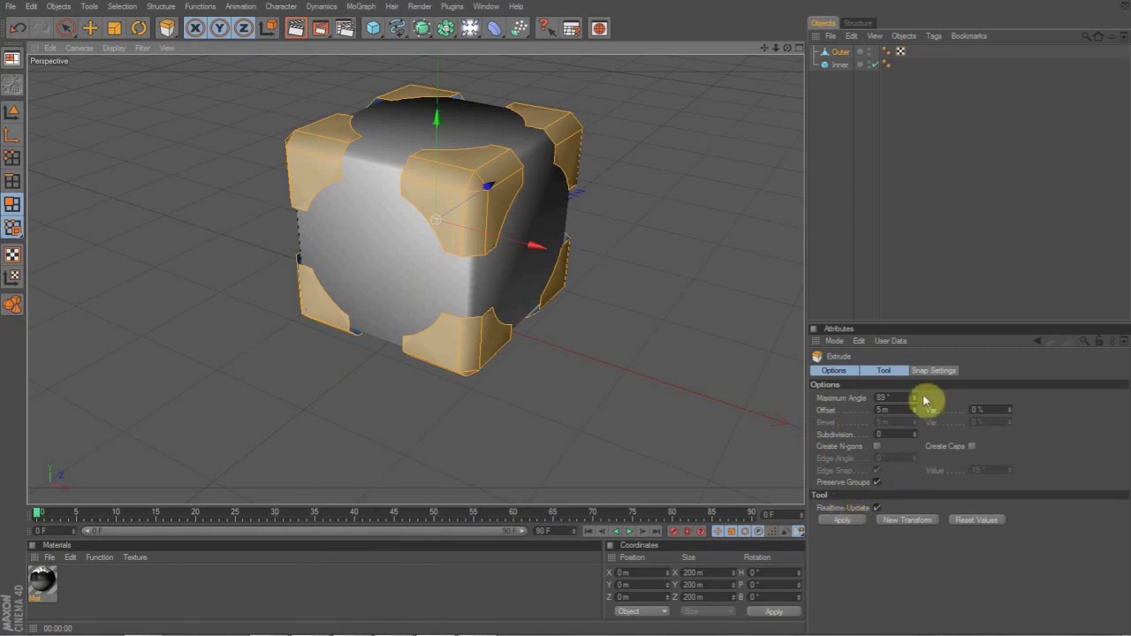
click(855, 525)
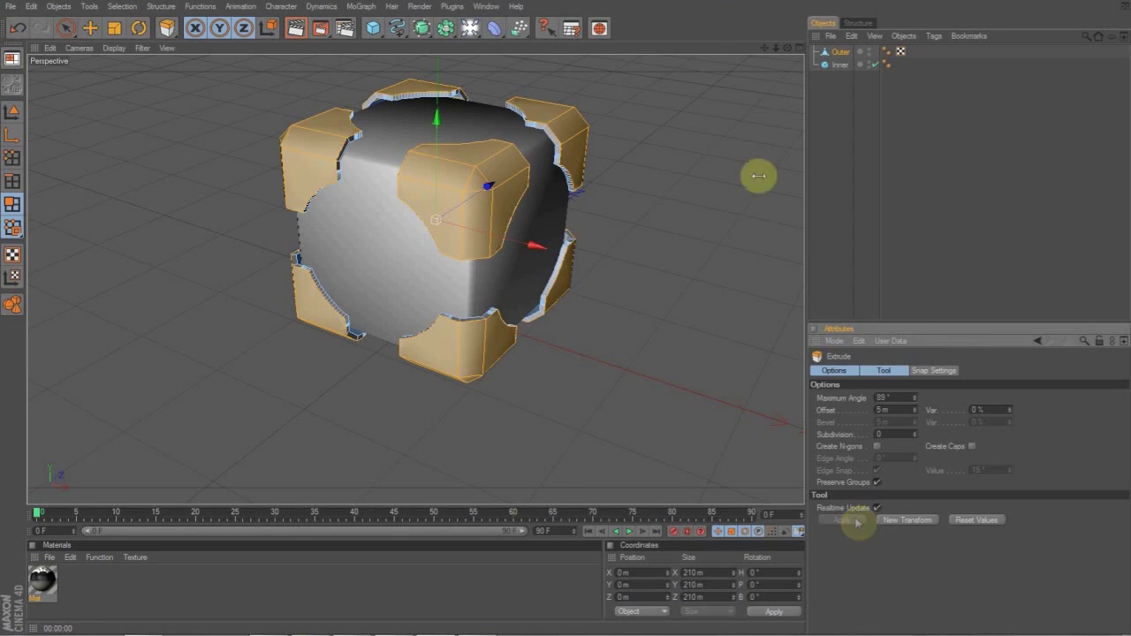
- Scale the Inner cube up uniformly to about 193 m, then clear the object selection
drag(787, 47, 756, 54)
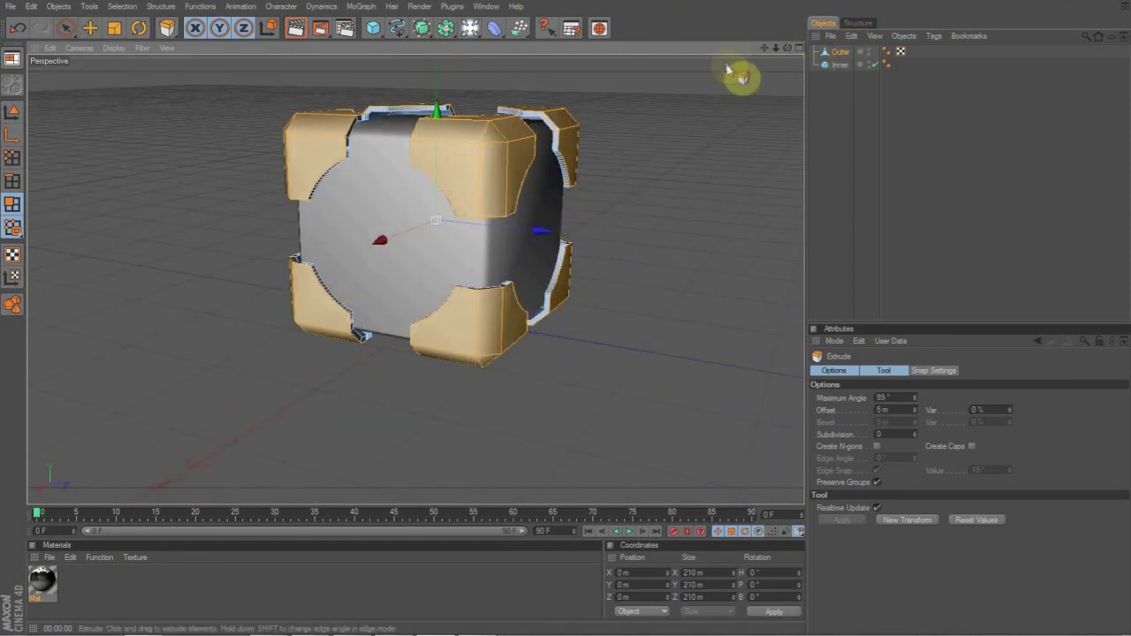
drag(767, 51, 799, 47)
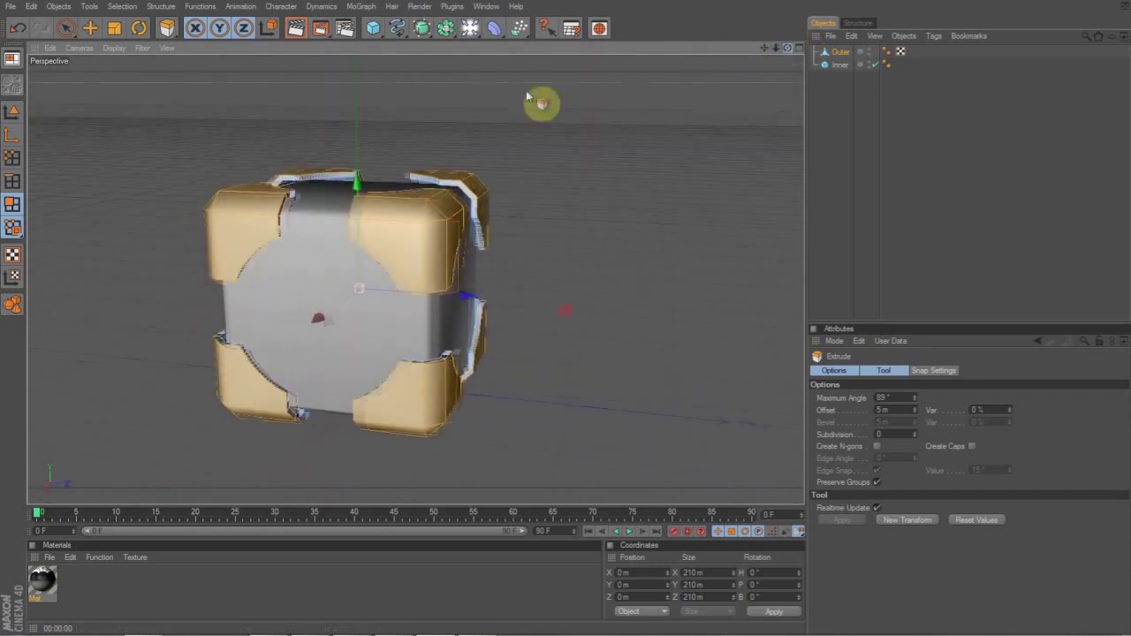
click(833, 64)
click(114, 28)
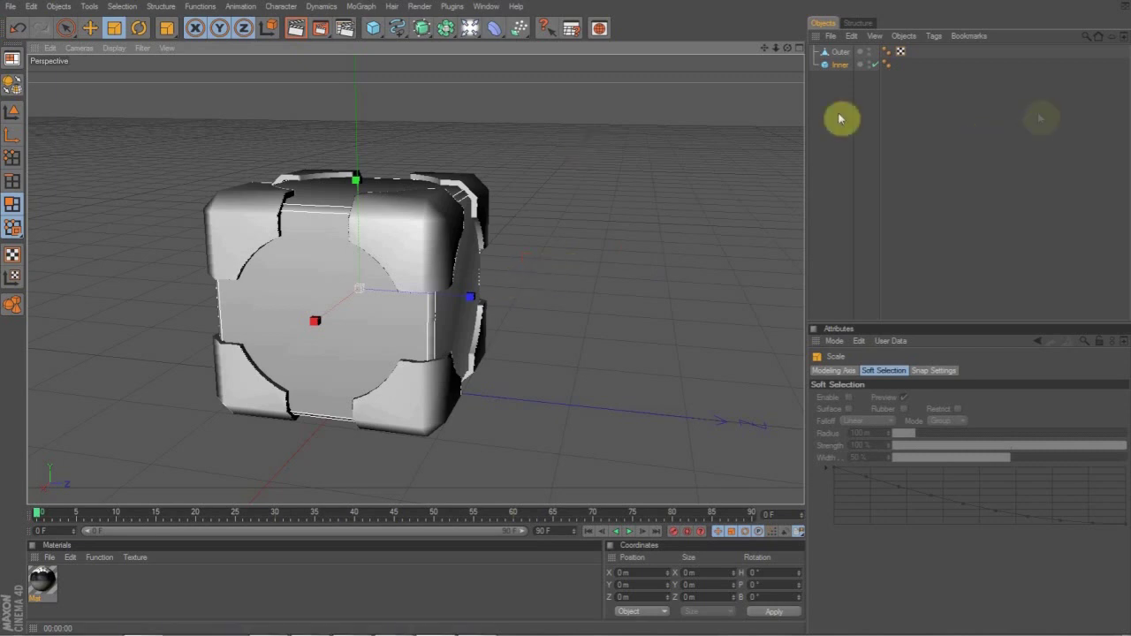
click(838, 53)
click(526, 148)
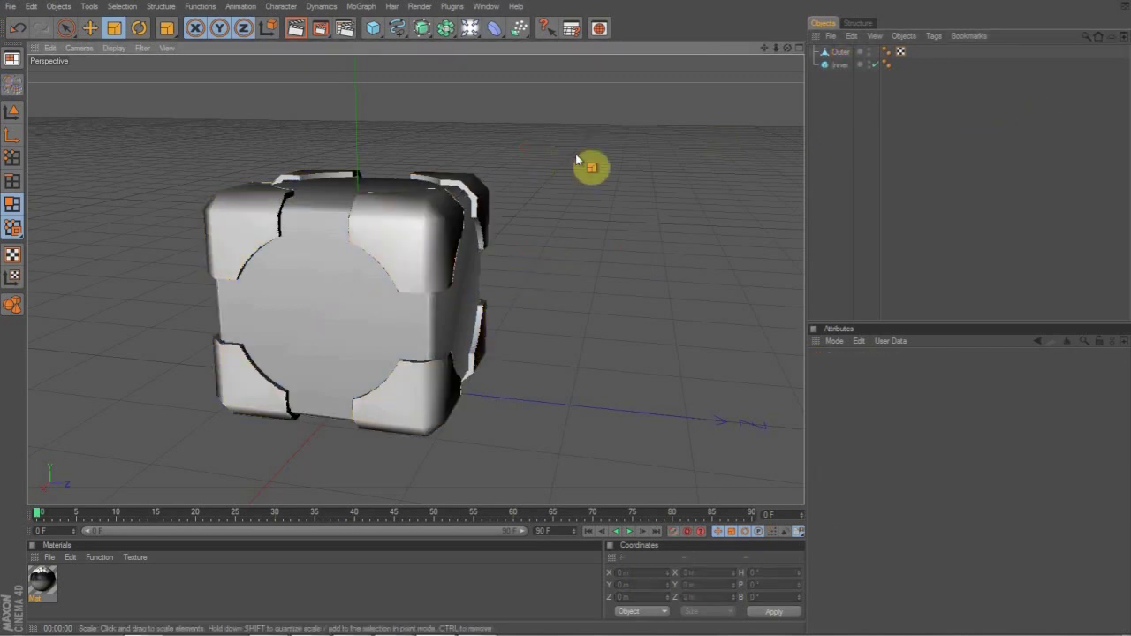
- Set the perspective viewport's active object shading to Gouraud Shading (Lines)
key(shift+v)
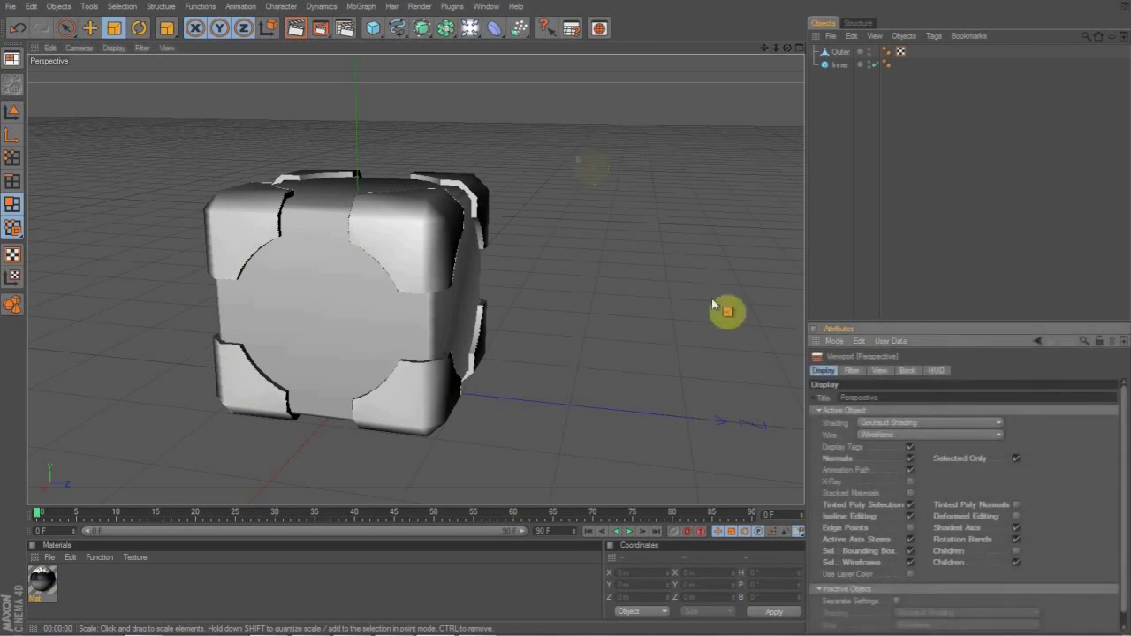
click(901, 425)
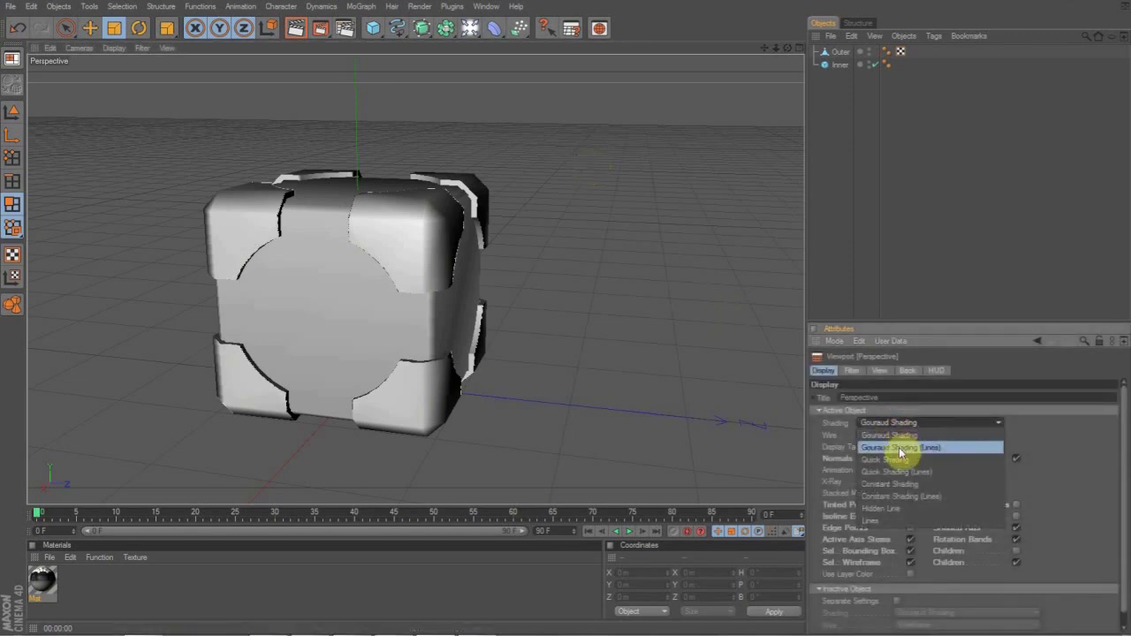
click(901, 448)
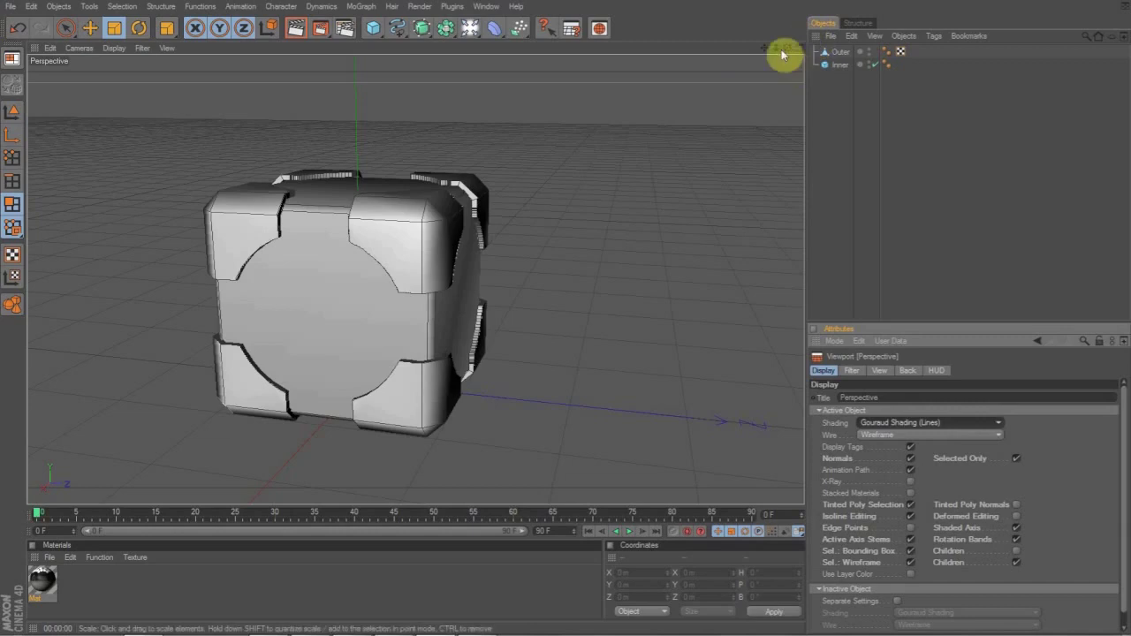
- Render the perspective view to check the cube and compare it with the refraction cube reference image
mouse_move(787, 50)
mouse_down()
mouse_move(758, 21)
mouse_move(785, 23)
mouse_move(766, 75)
mouse_move(795, 44)
mouse_move(787, 55)
mouse_up()
drag(787, 106, 813, 127)
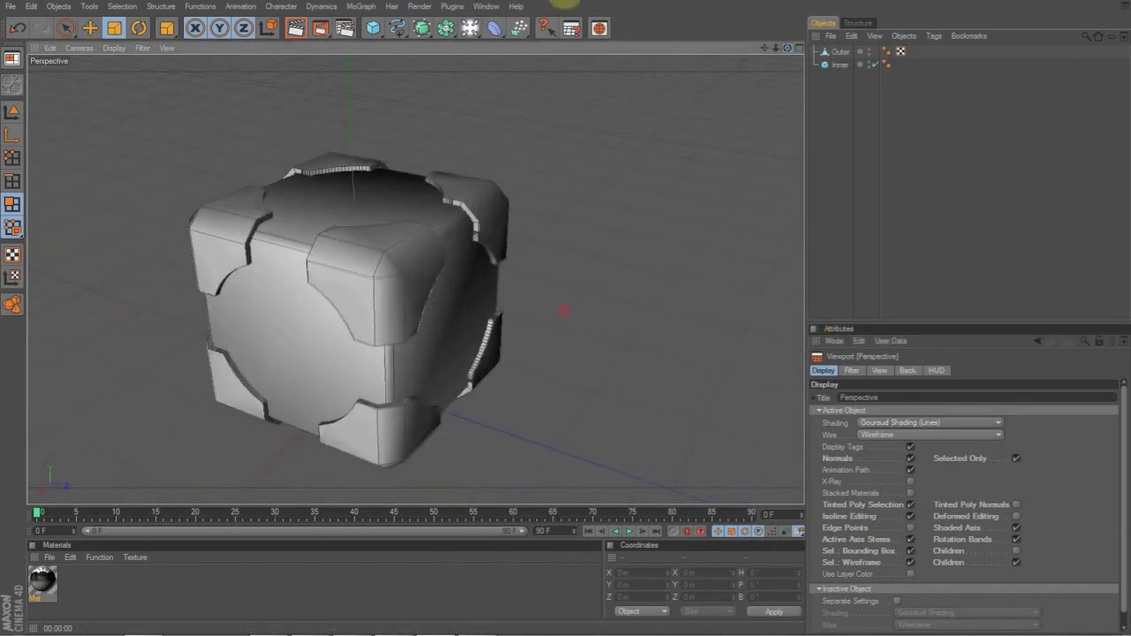
click(297, 28)
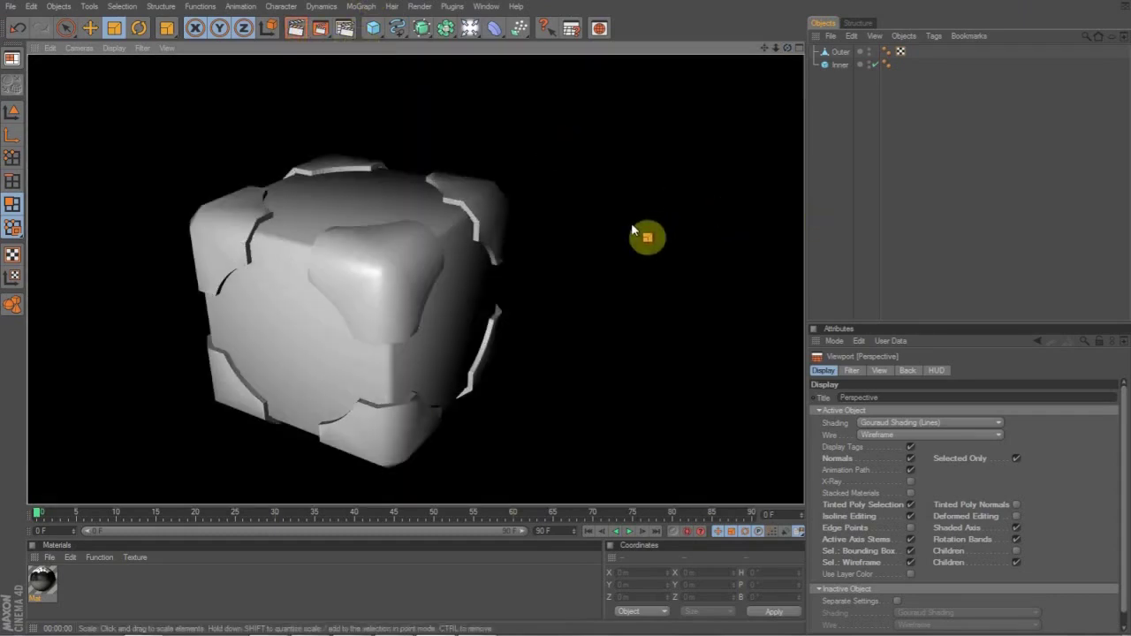
click(632, 228)
mouse_move(787, 48)
mouse_down()
mouse_move(811, 32)
mouse_move(796, 75)
mouse_move(815, 27)
mouse_move(778, 46)
mouse_move(793, 37)
mouse_move(787, 48)
mouse_up()
click(484, 635)
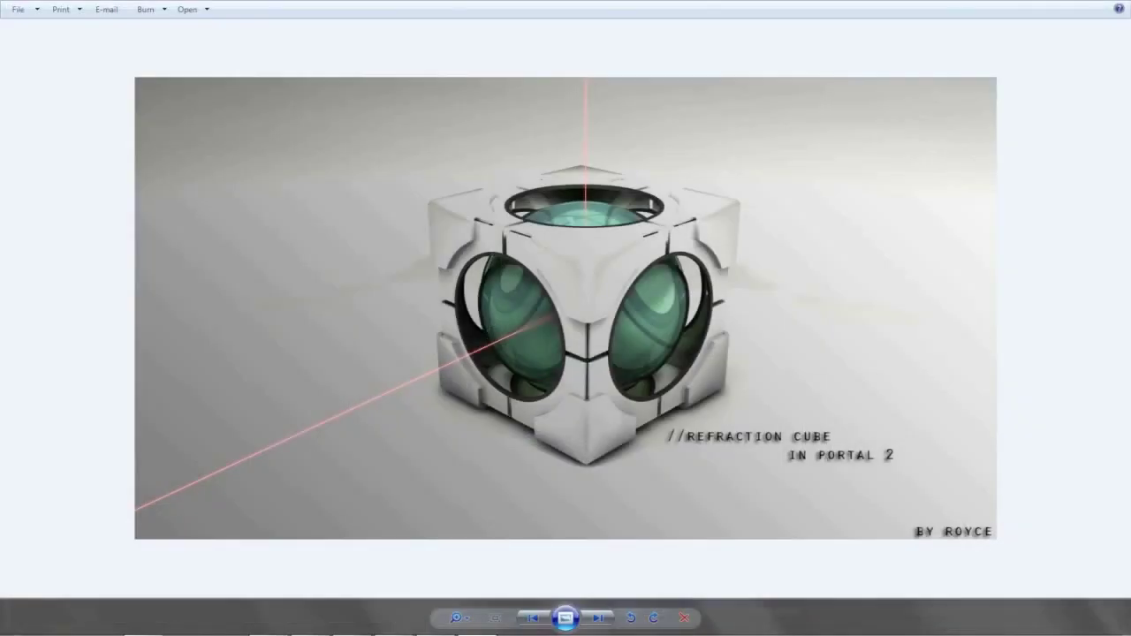
click(501, 633)
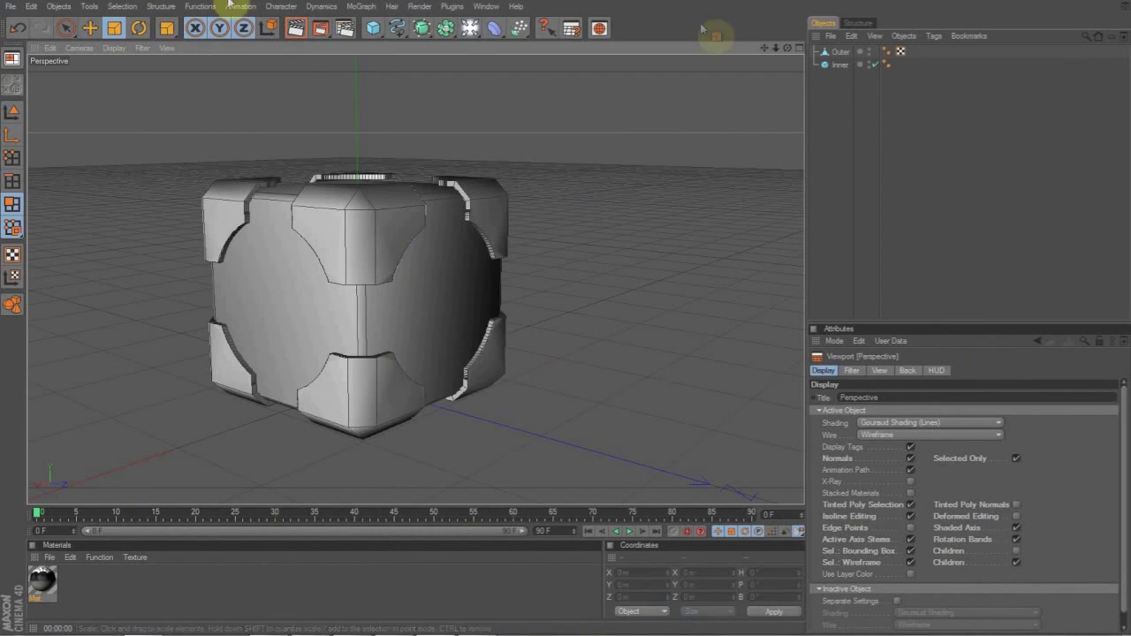
- Add a cylinder primitive and set its Y position to 100 m in model mode
click(368, 27)
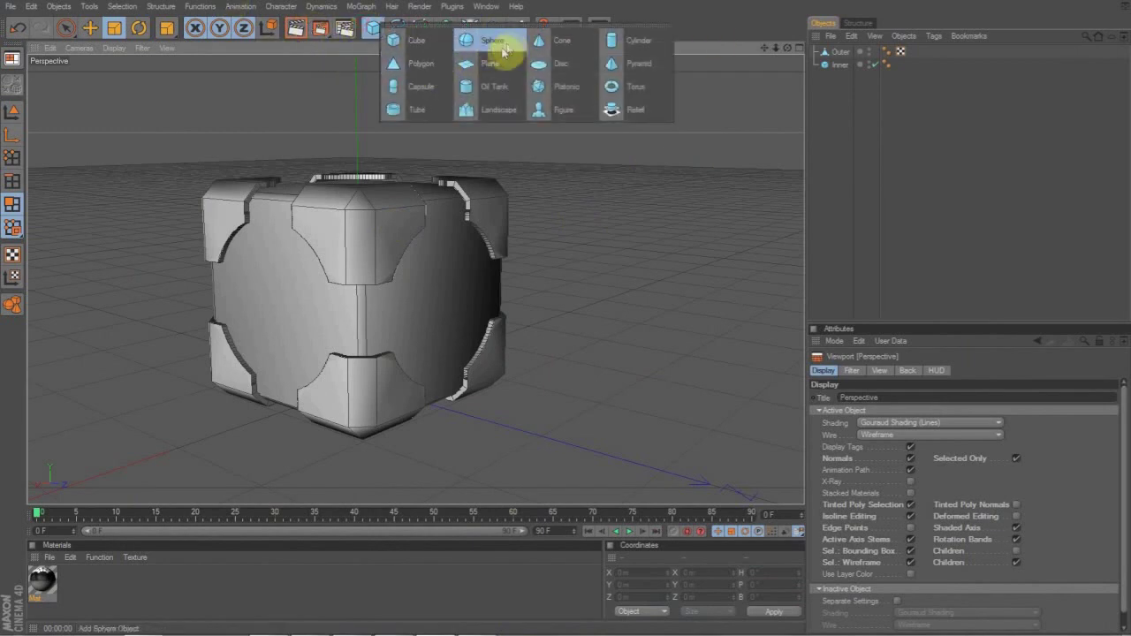
click(639, 40)
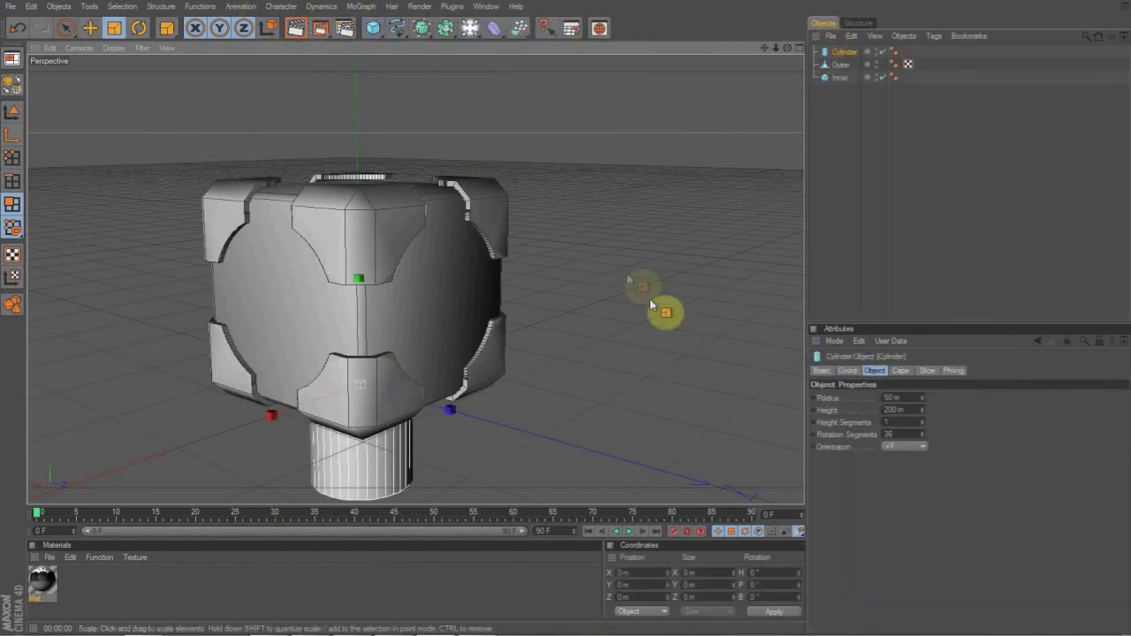
click(634, 584)
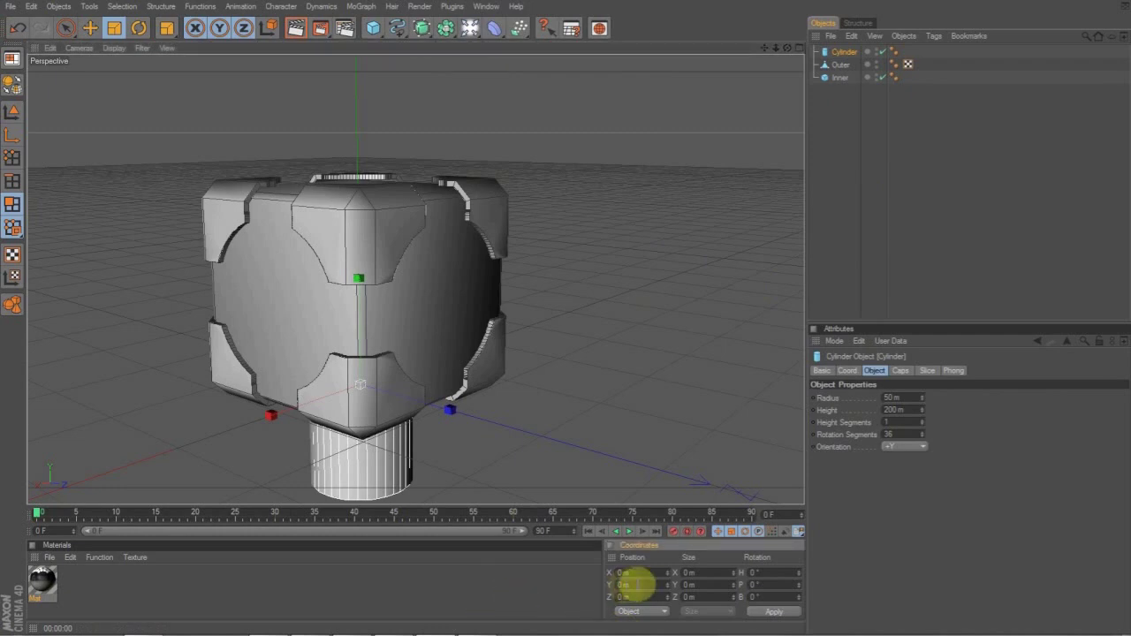
click(635, 584)
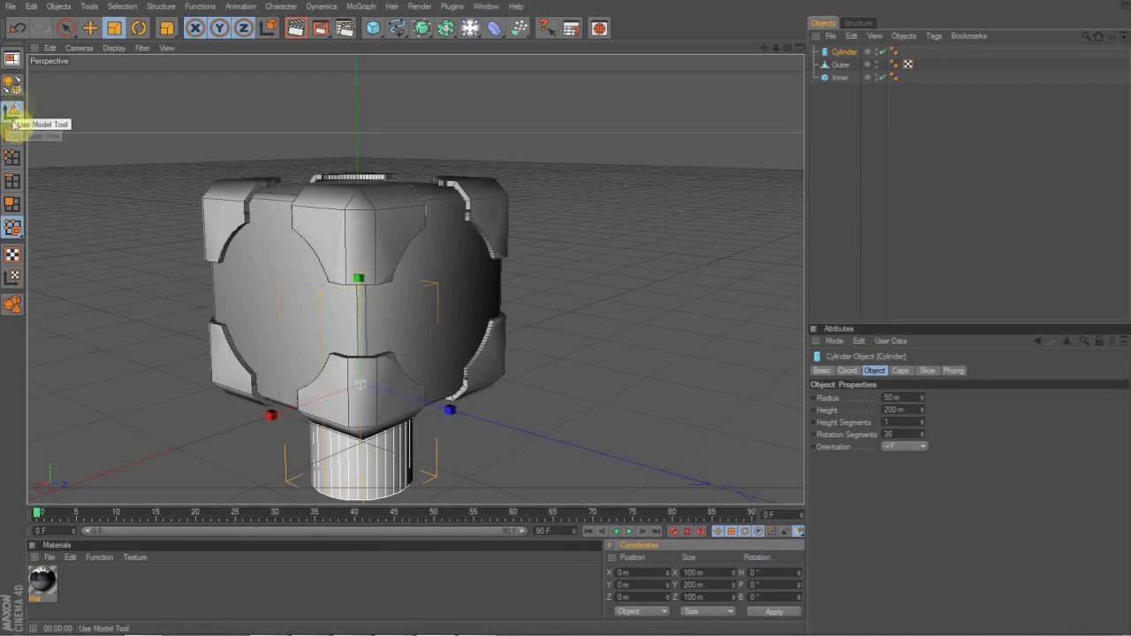
click(14, 122)
click(629, 581)
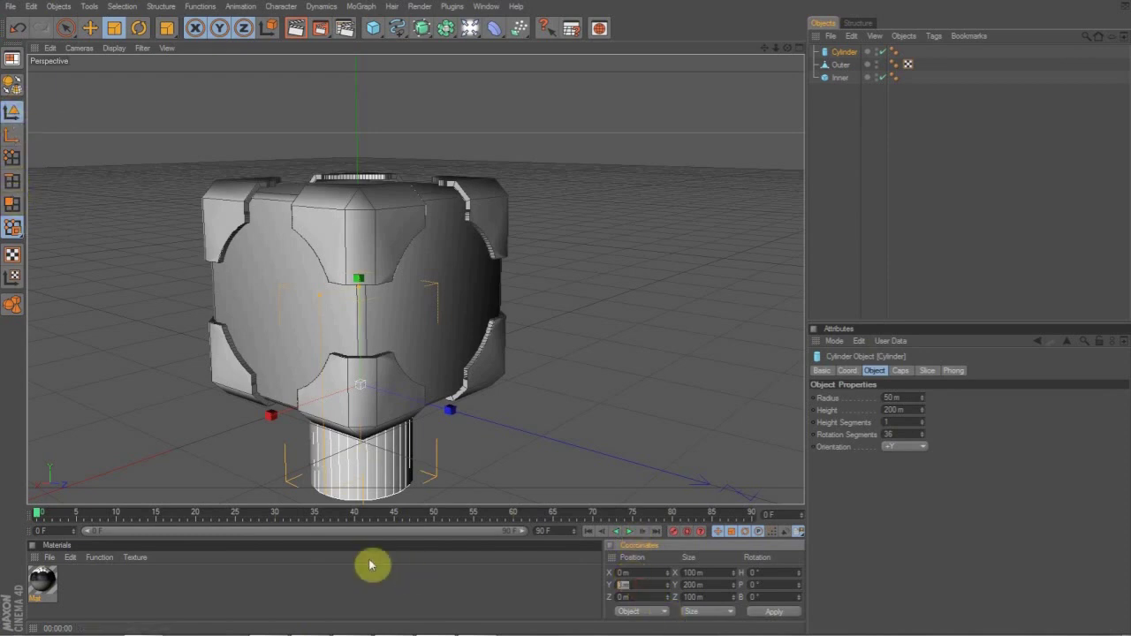
text(100)
key(Return)
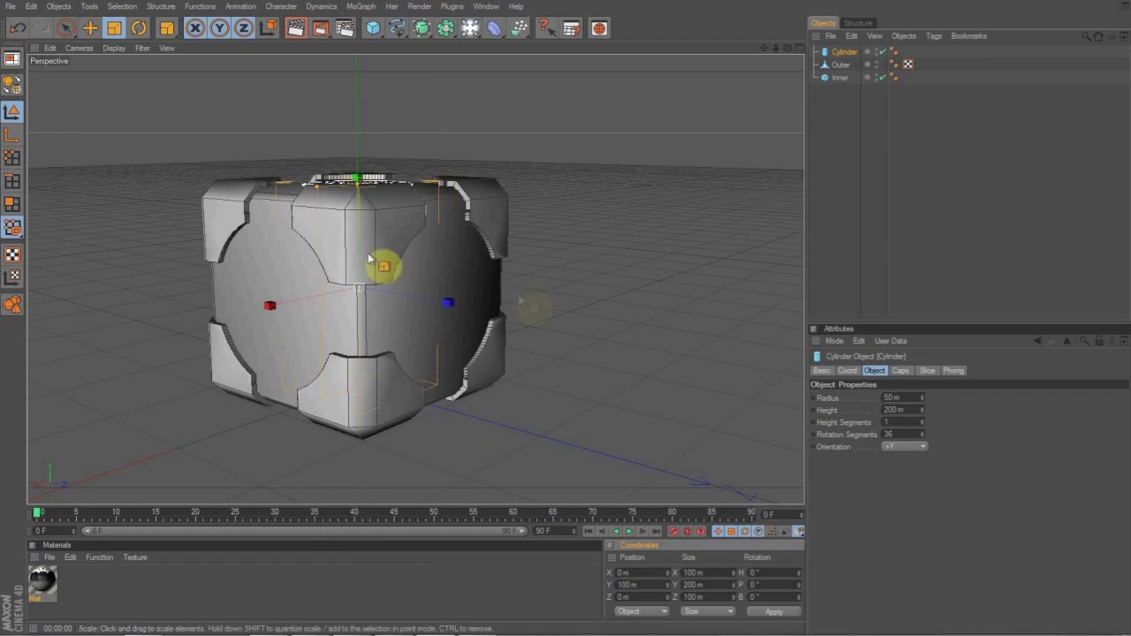
- Rotate the cylinder to a bank angle of 90° so it points through the cube's side faces
key(r)
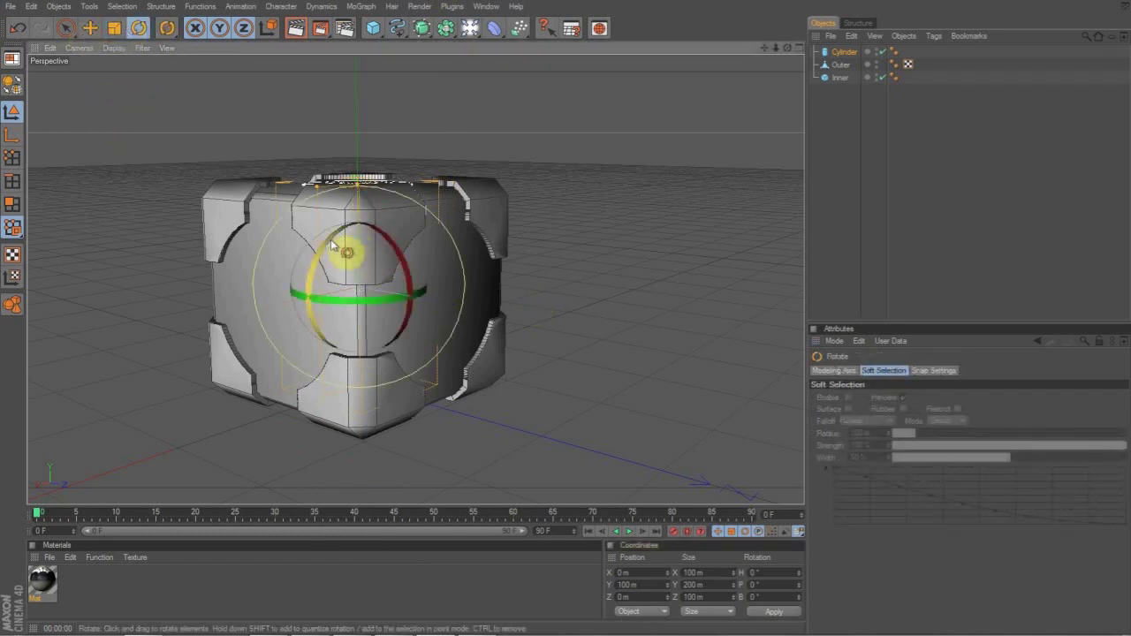
drag(333, 245, 316, 351)
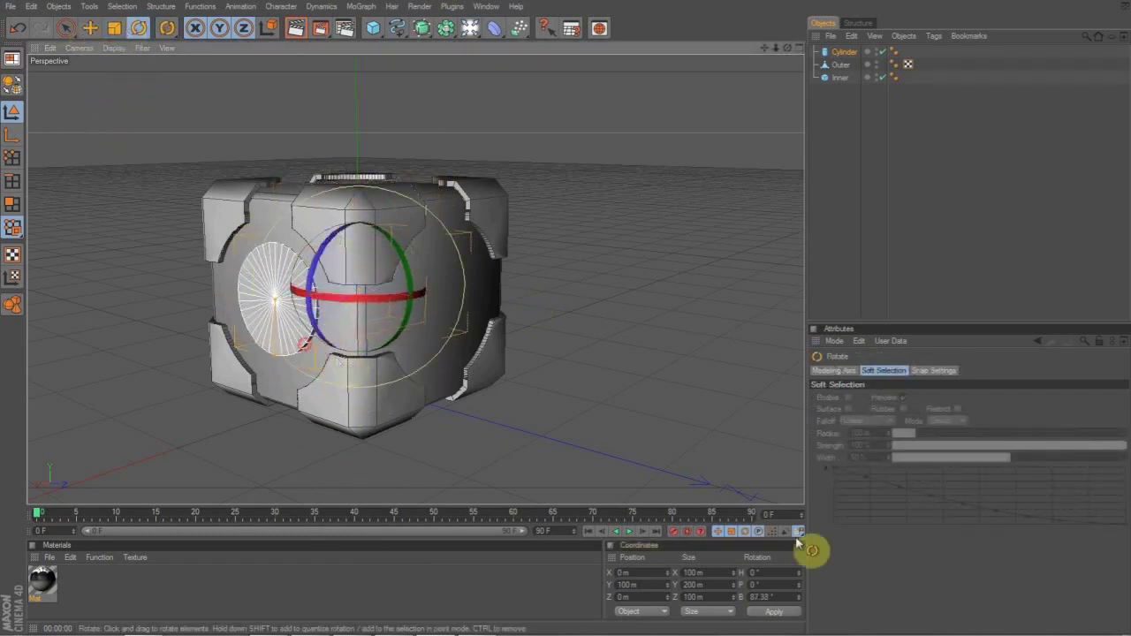
click(767, 598)
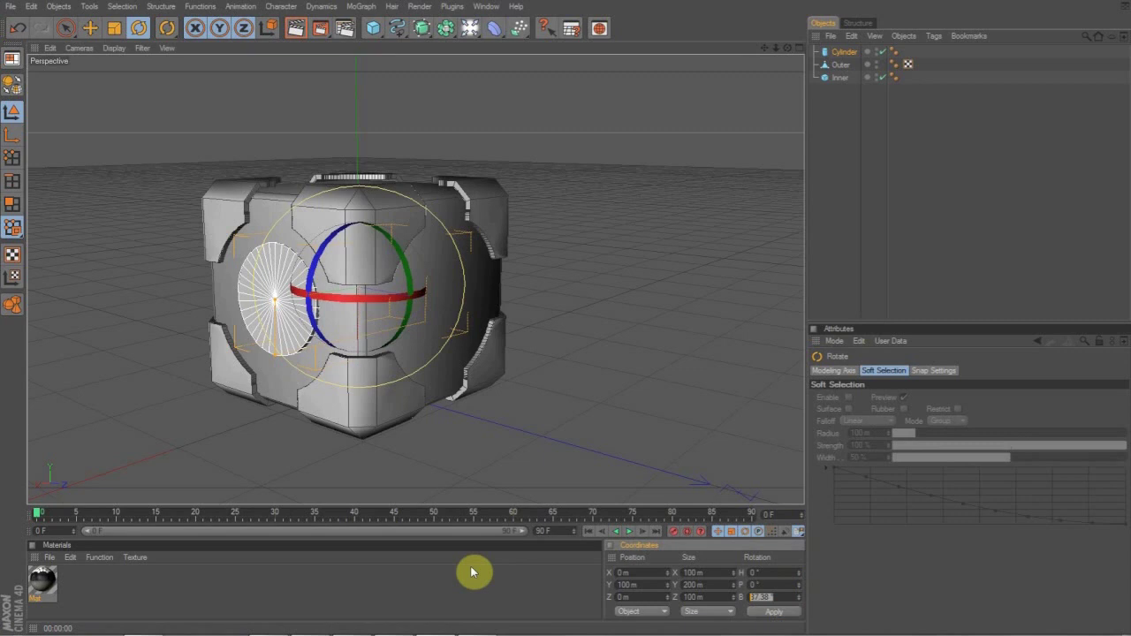
key(Return)
- Lengthen the cylinder to about 219 m and enlarge its radius to about 61.4 m
drag(277, 306, 267, 304)
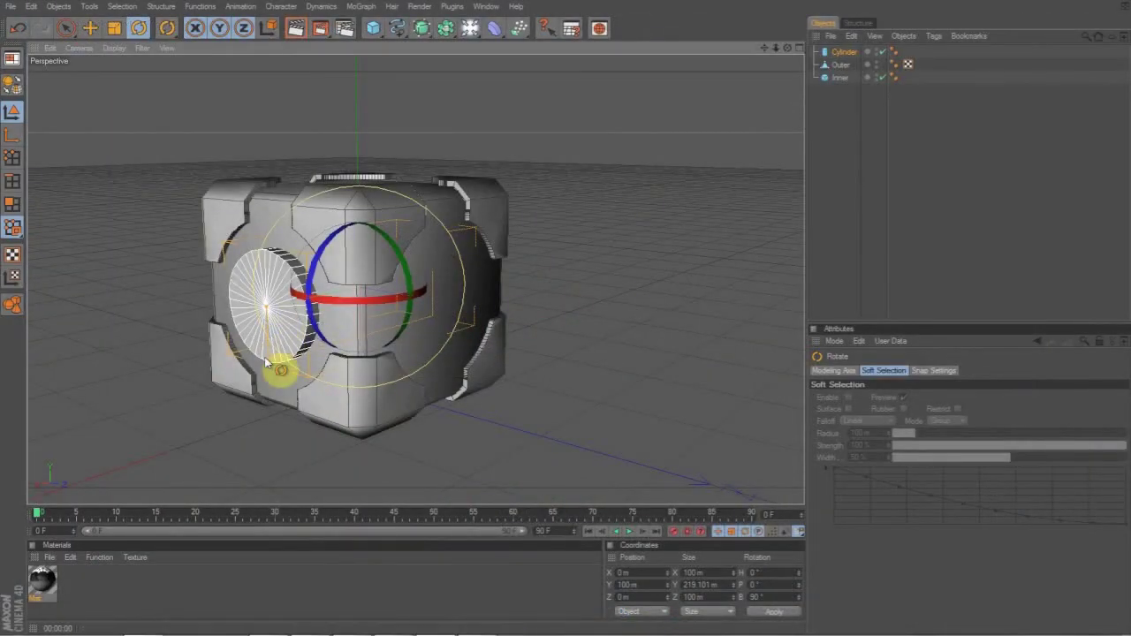
drag(268, 363, 269, 377)
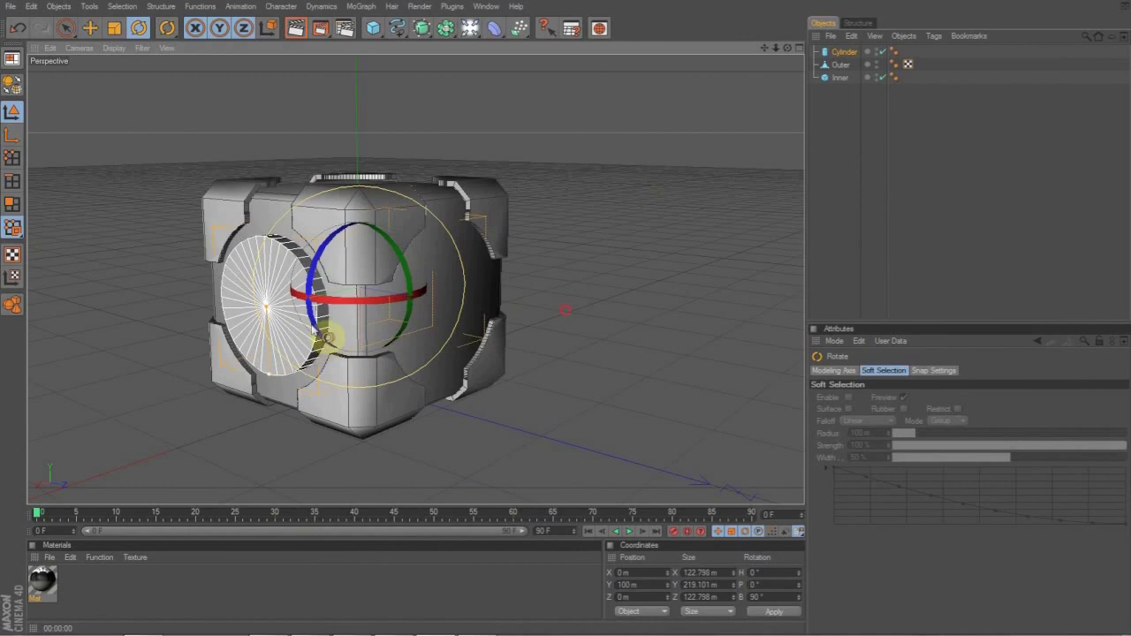
click(616, 142)
- Place the cylinder below Inner in the object list and convert the Inner cube to an editable polygon object
drag(788, 48, 845, 106)
click(842, 66)
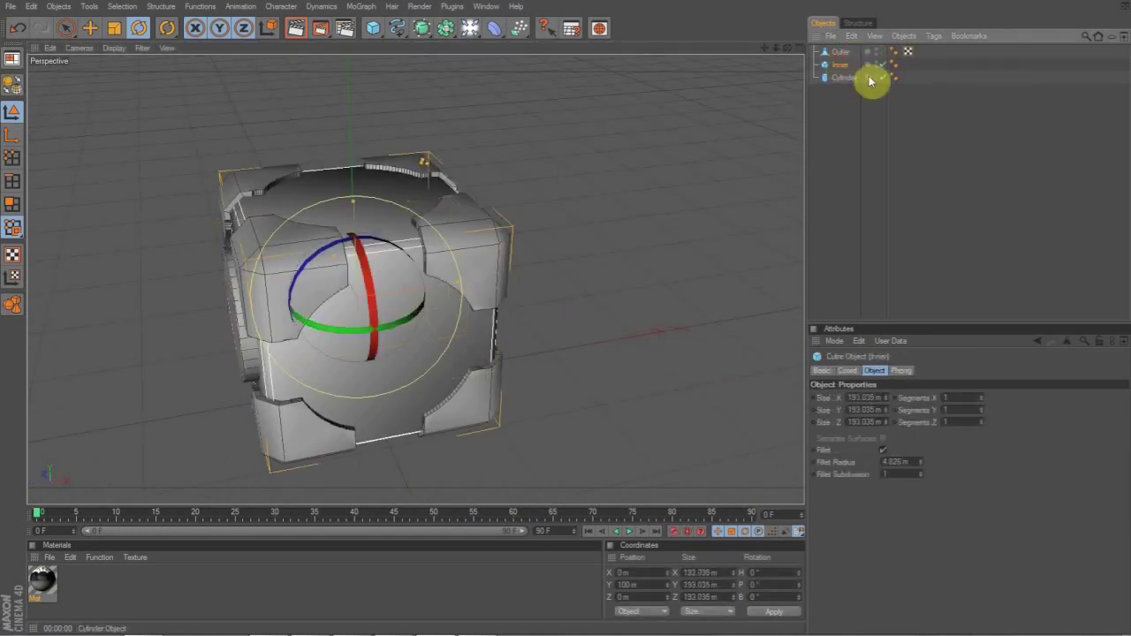
key(c)
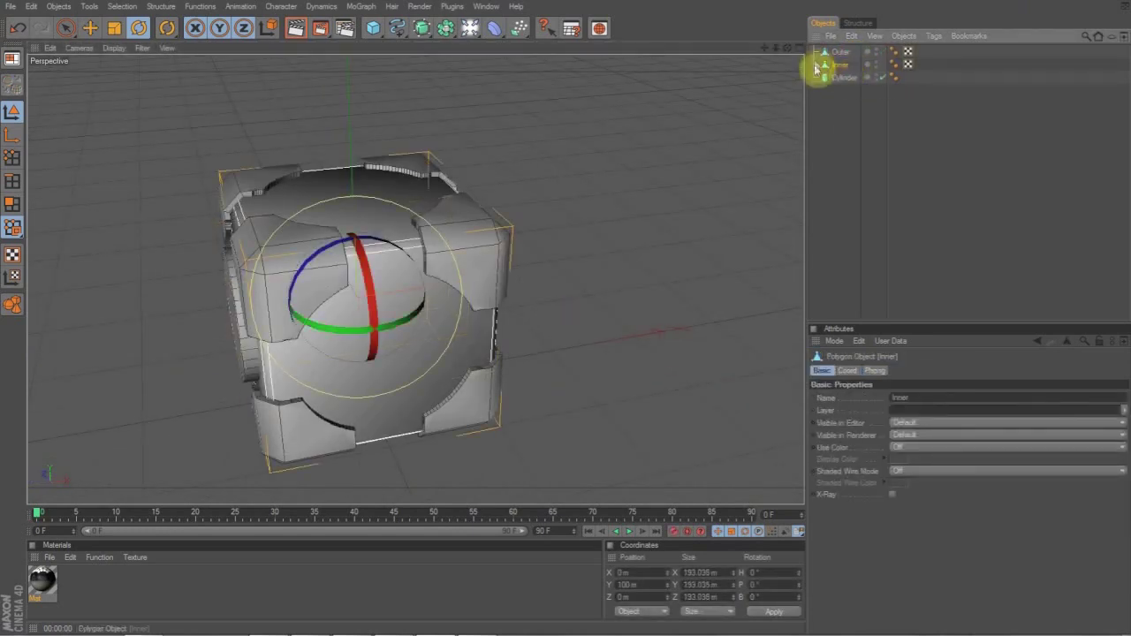
drag(788, 48, 875, 35)
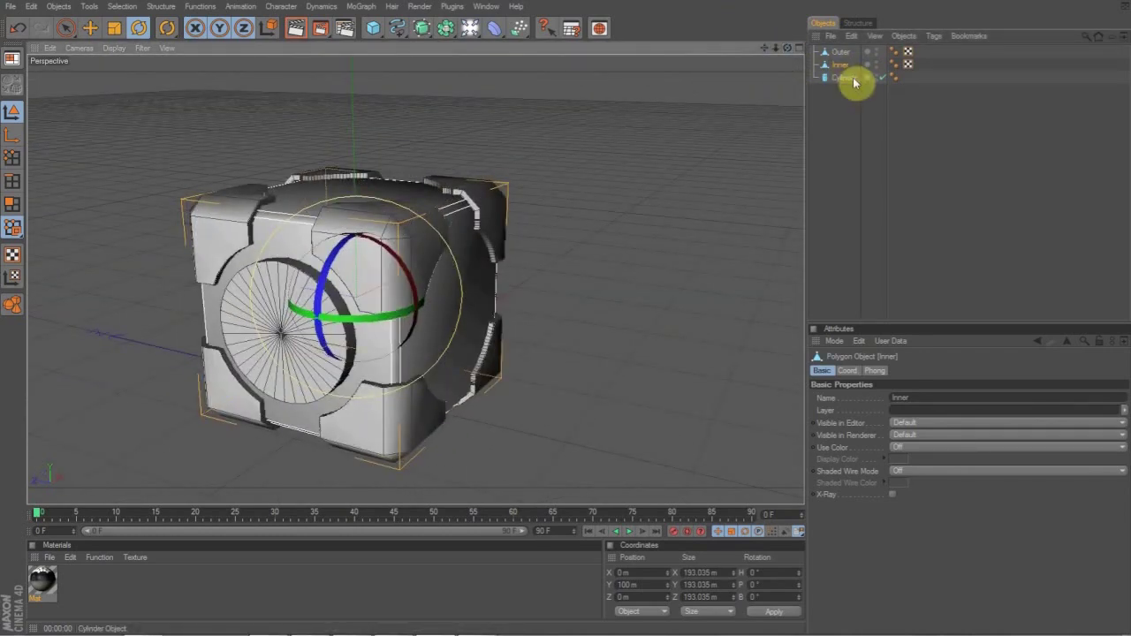
- Duplicate the cylinder and set the copy's heading rotation to 90° so it crosses the adjacent faces
click(853, 82)
ctrl+drag(854, 113, 845, 88)
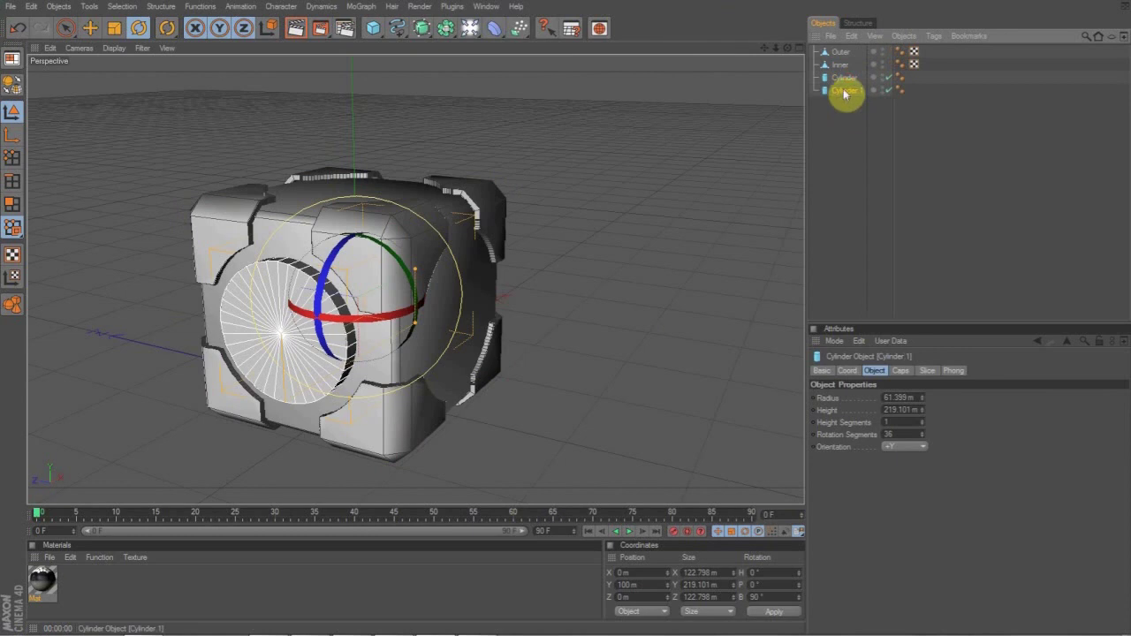
drag(366, 320, 575, 403)
click(778, 573)
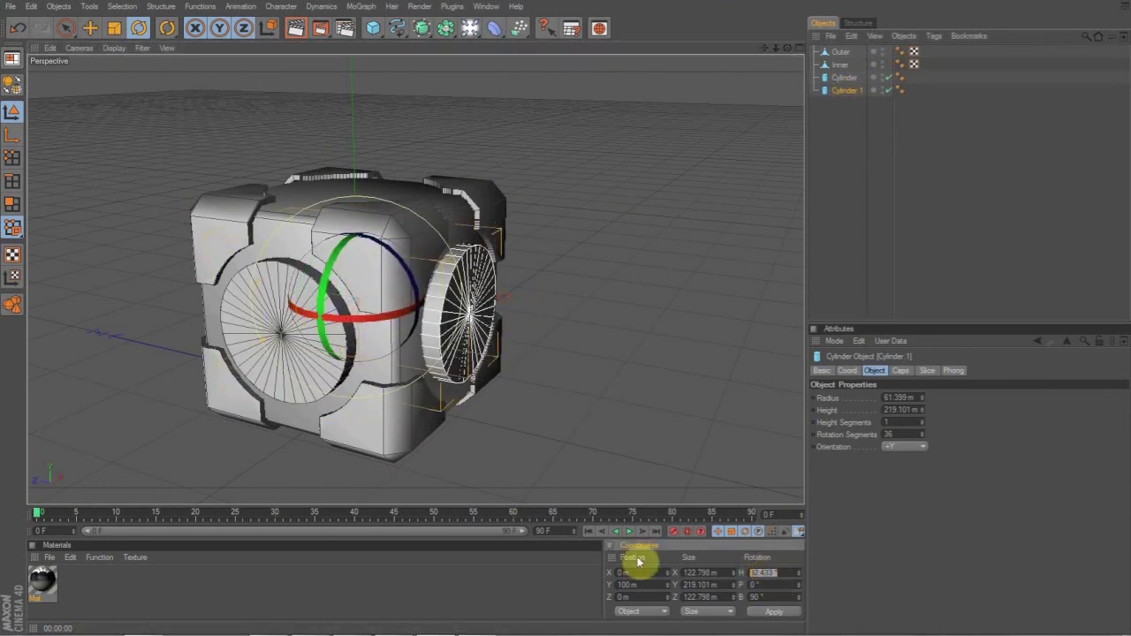
text(90)
key(Return)
- Duplicate the second cylinder and set the copy's bank rotation to 0° so it passes through the cube's top and bottom
ctrl+drag(854, 94, 850, 124)
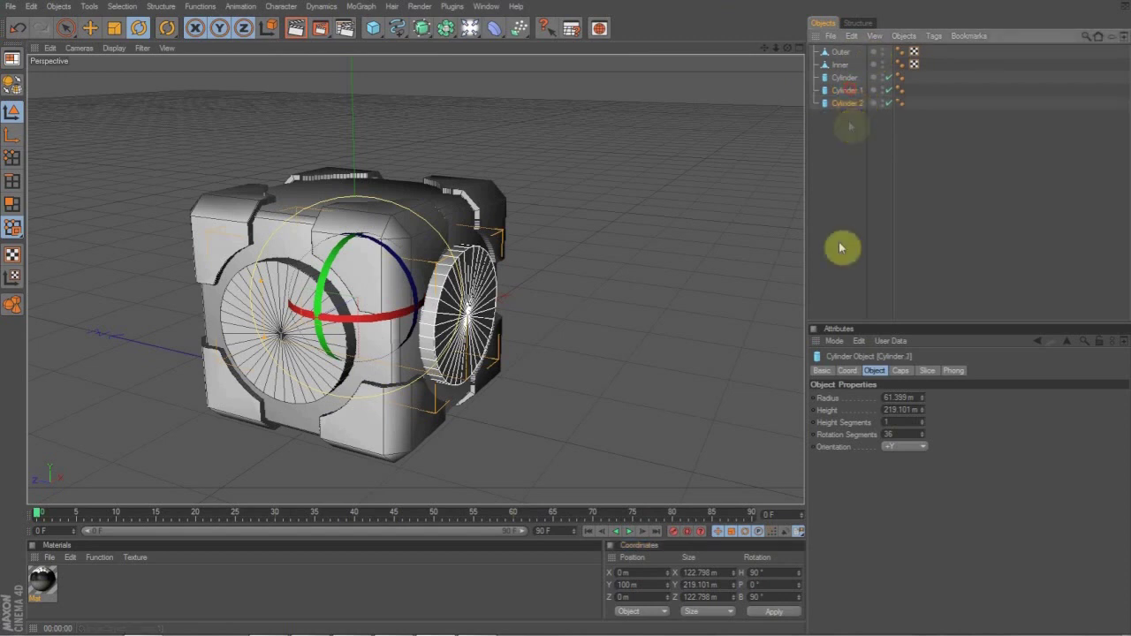
click(850, 104)
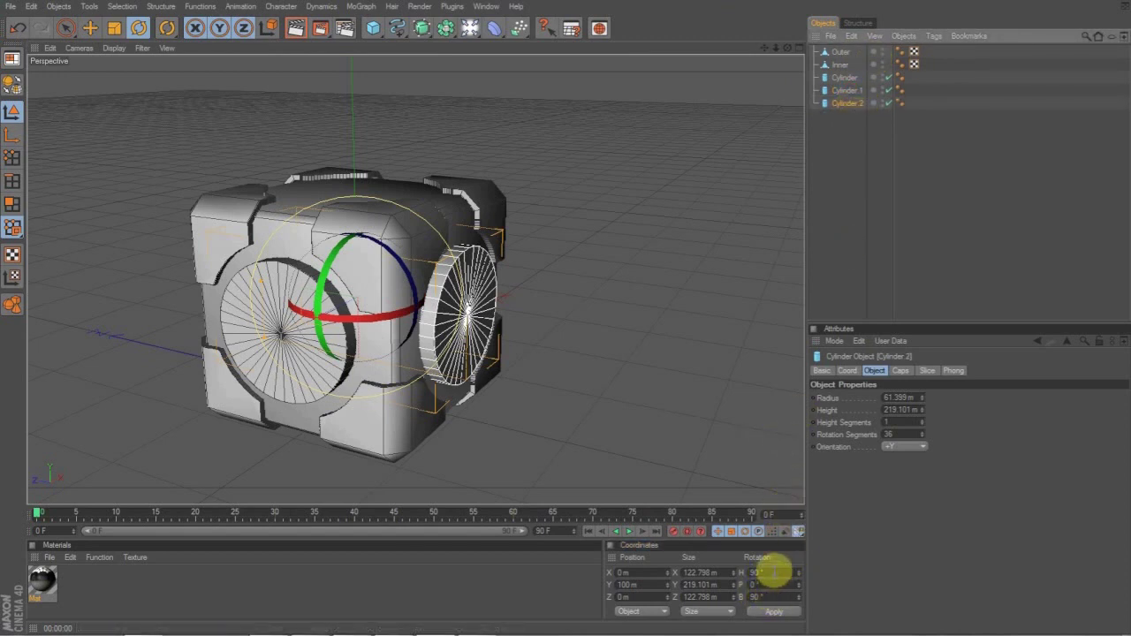
drag(777, 597, 624, 585)
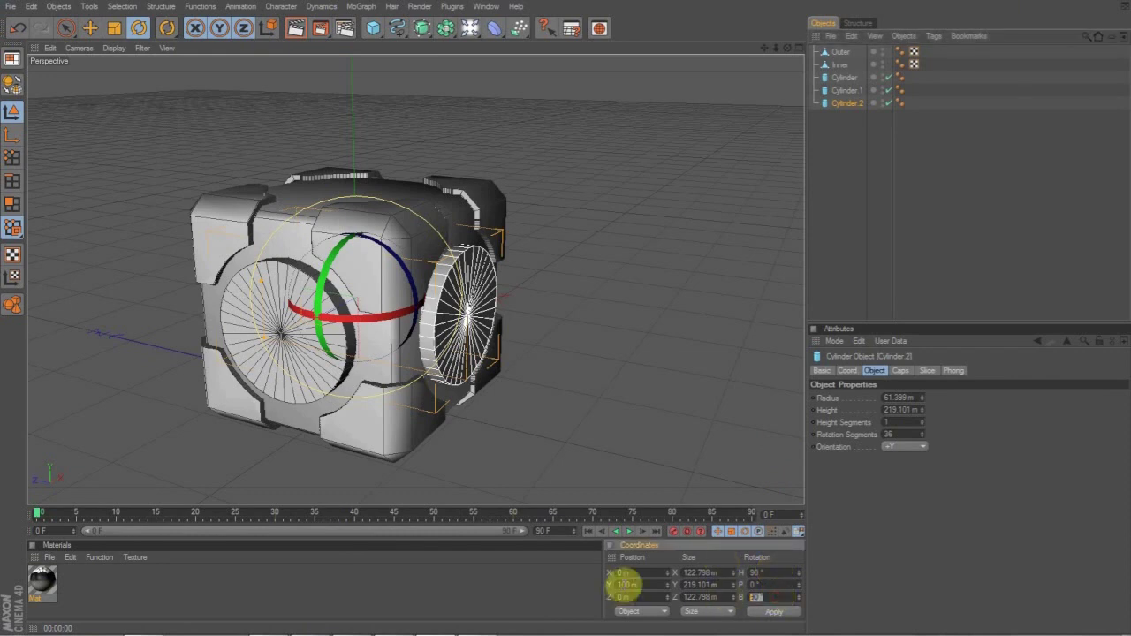
text(0)
key(Return)
click(545, 107)
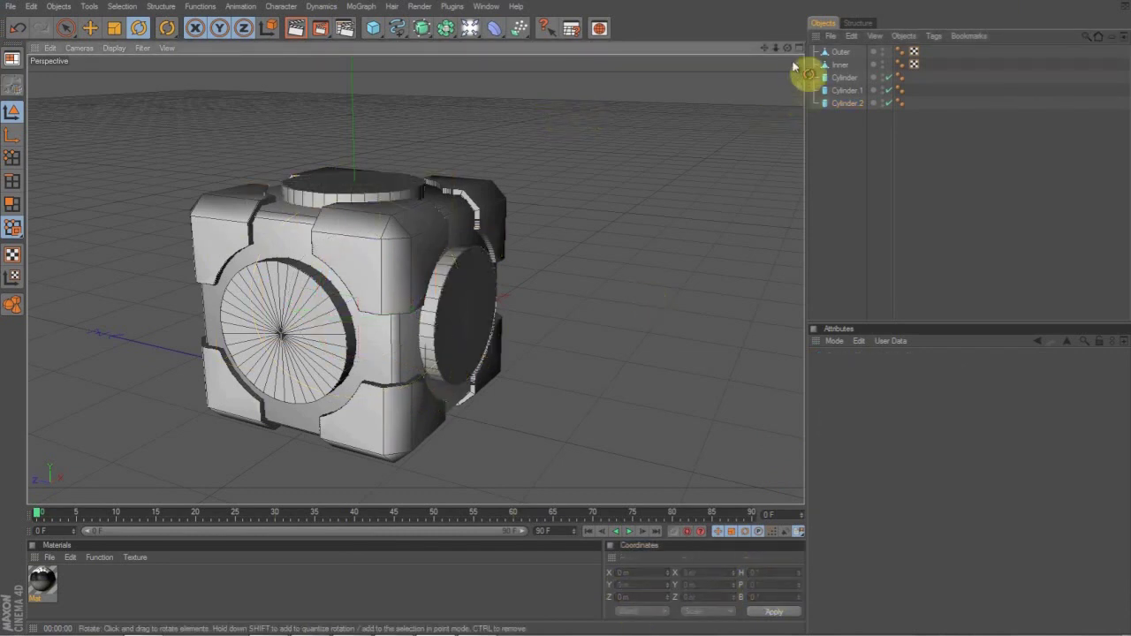
- Convert the three cylinders to editable polygon objects and merge them into one with Connect+Delete
drag(787, 47, 791, 81)
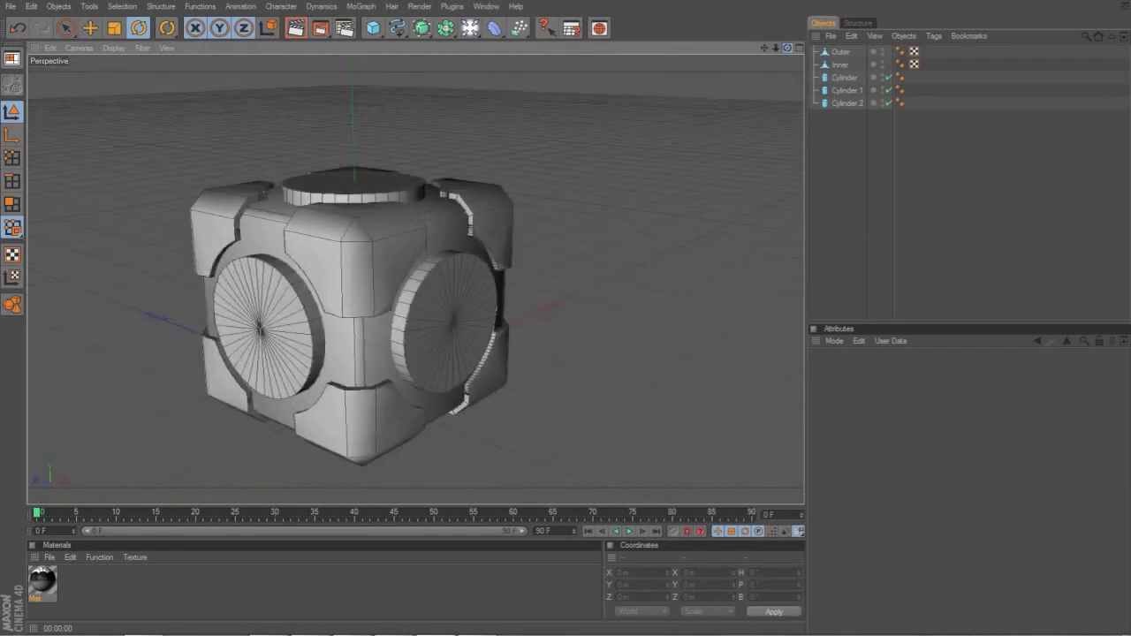
drag(858, 137, 845, 81)
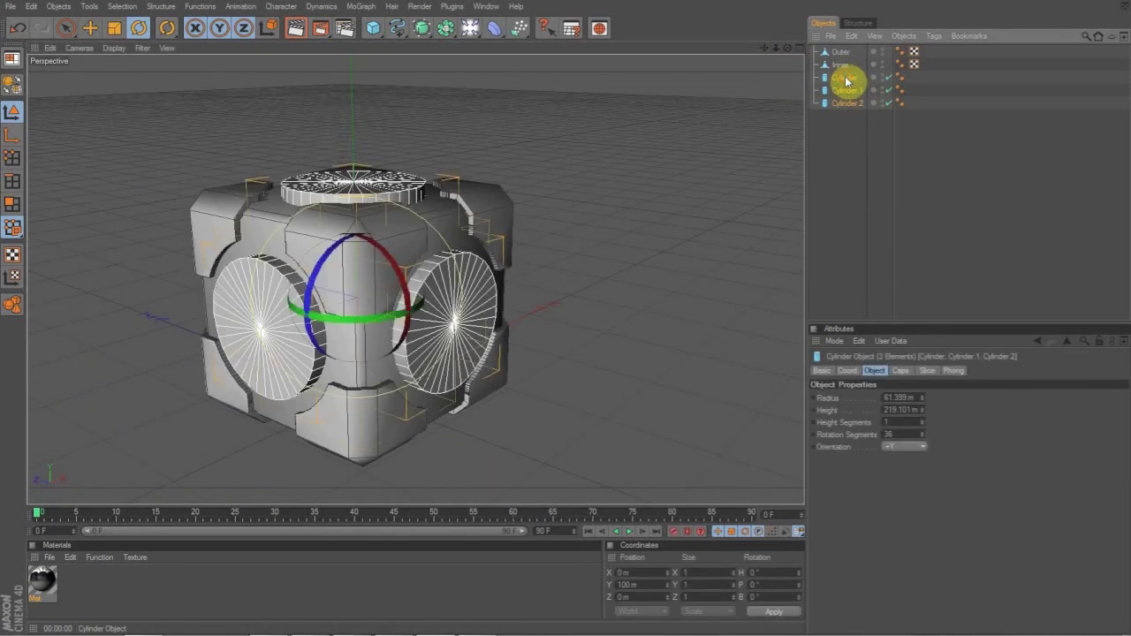
right_click(847, 90)
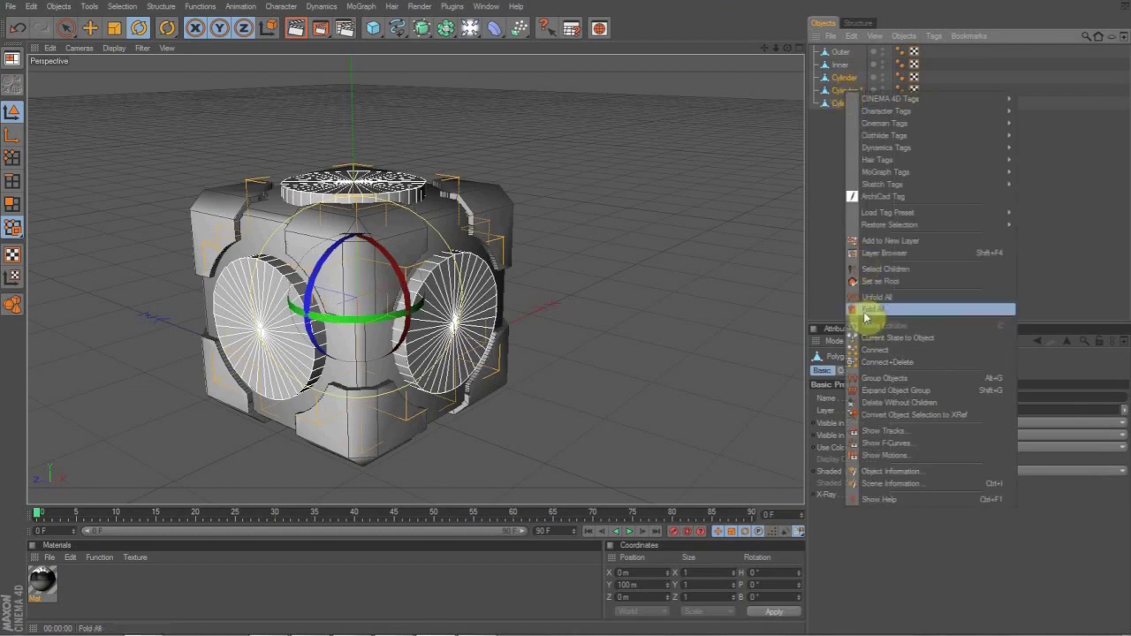
click(878, 362)
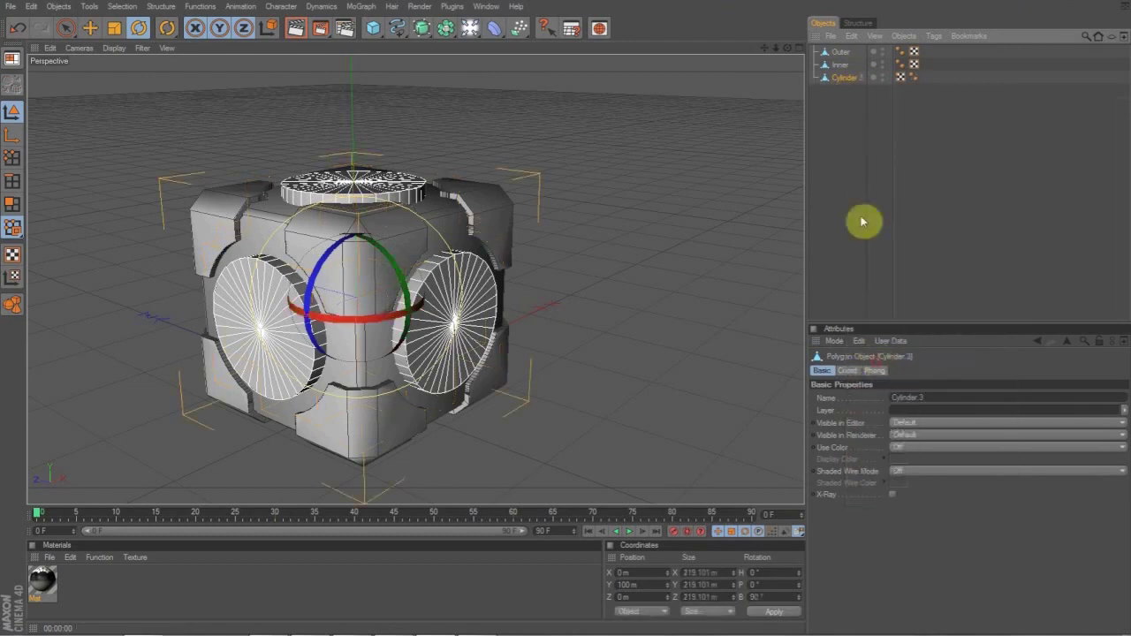
- Subtract the merged cylinders from Inner with a Boole object, enabling Hide new edges and Create Phong breaks at intersections
click(446, 27)
click(574, 41)
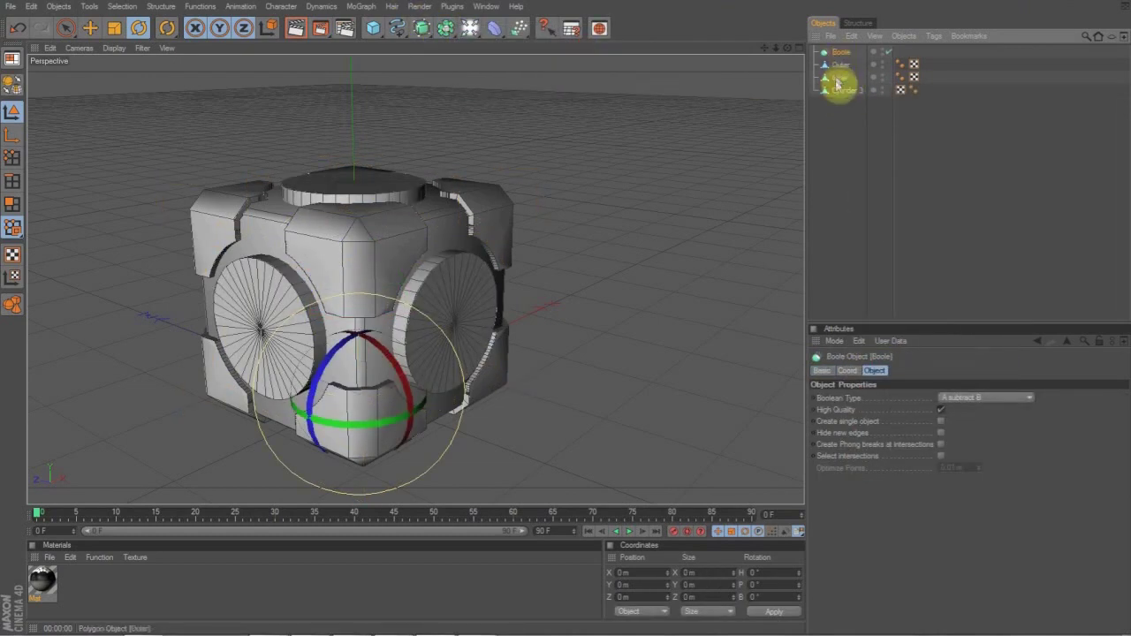
drag(844, 59, 845, 70)
click(846, 121)
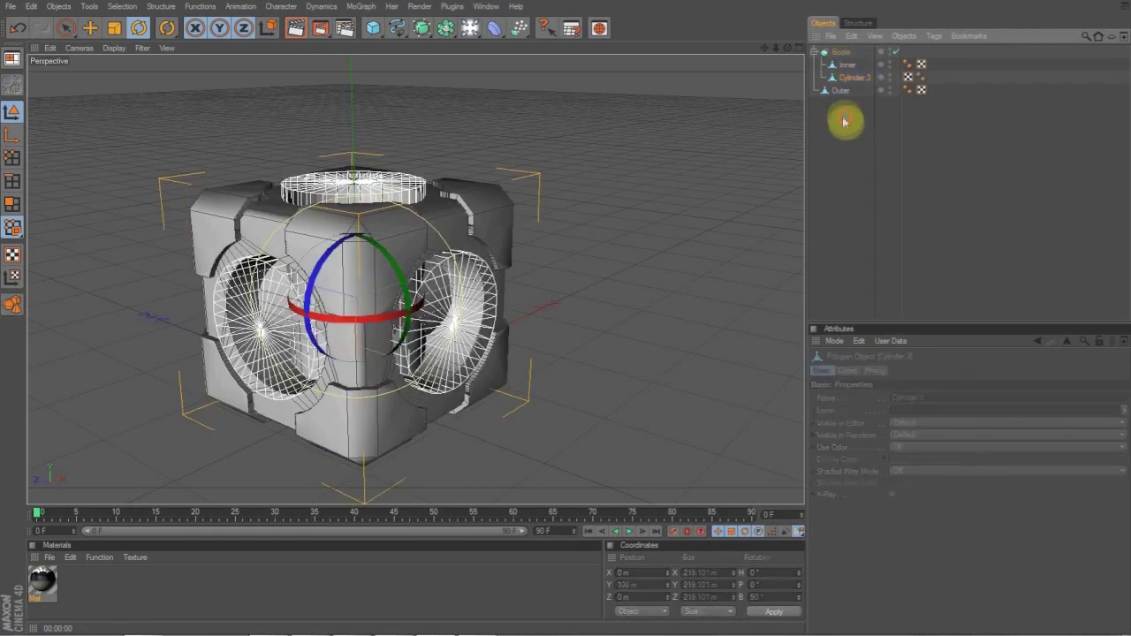
click(847, 67)
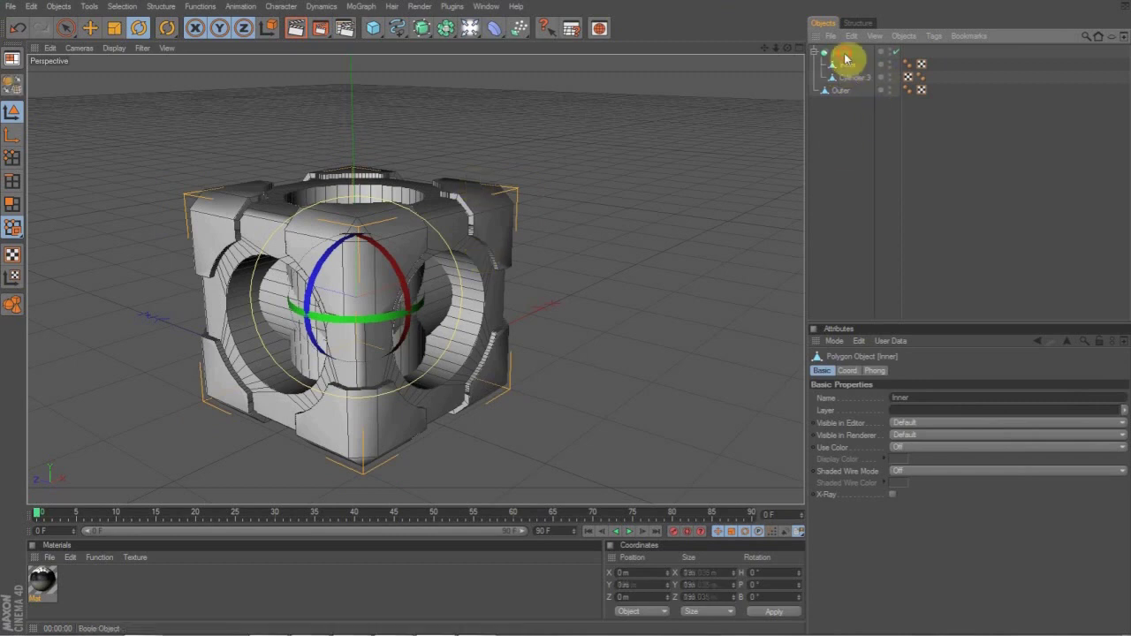
click(844, 53)
click(940, 433)
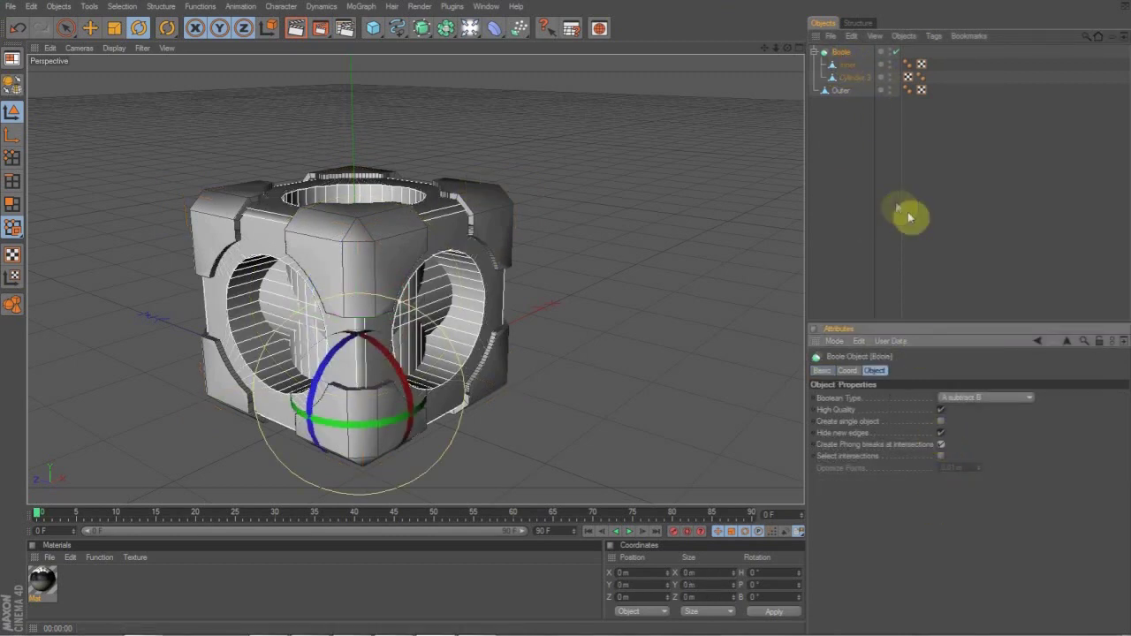
- Convert the Boole to editable geometry, move Inner out of its group and delete the group with the leftover cylinder part
click(831, 136)
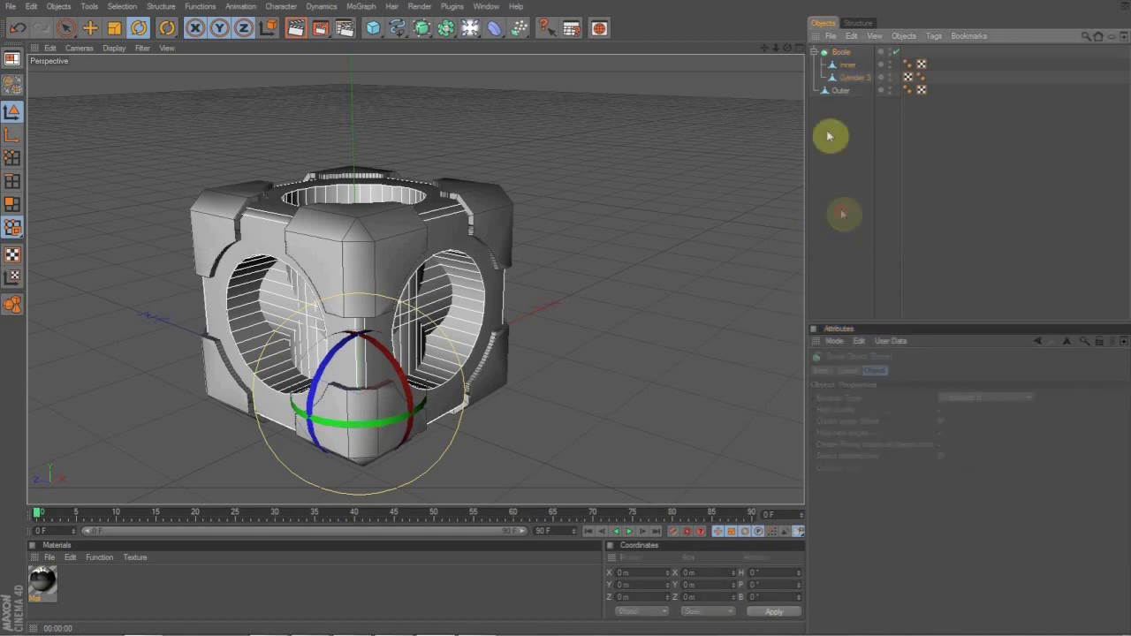
click(829, 55)
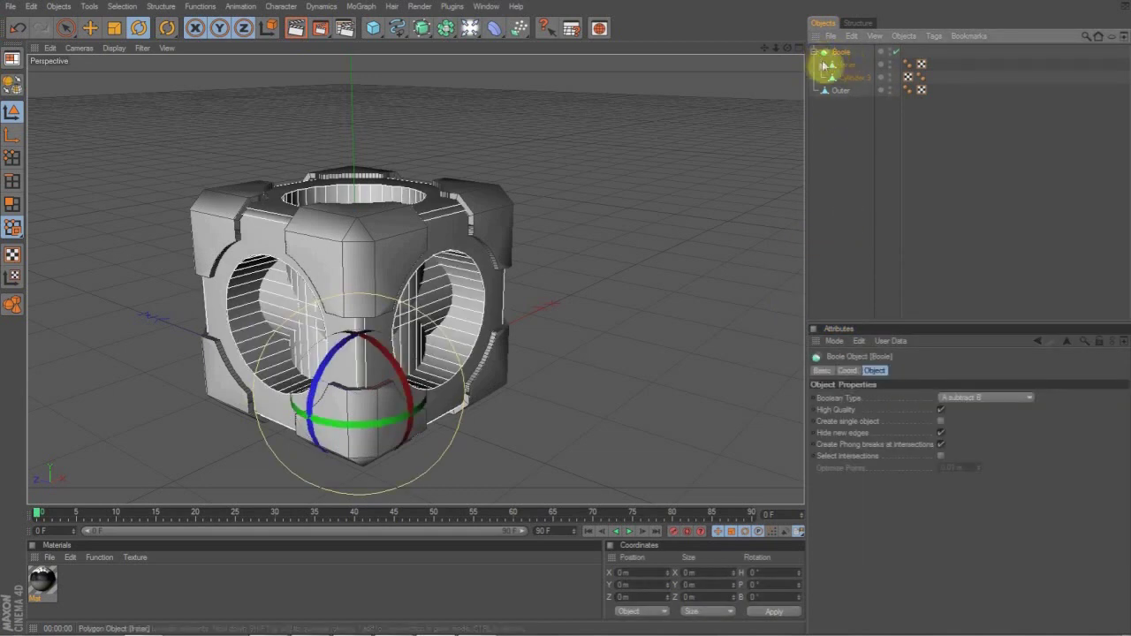
key(c)
click(849, 66)
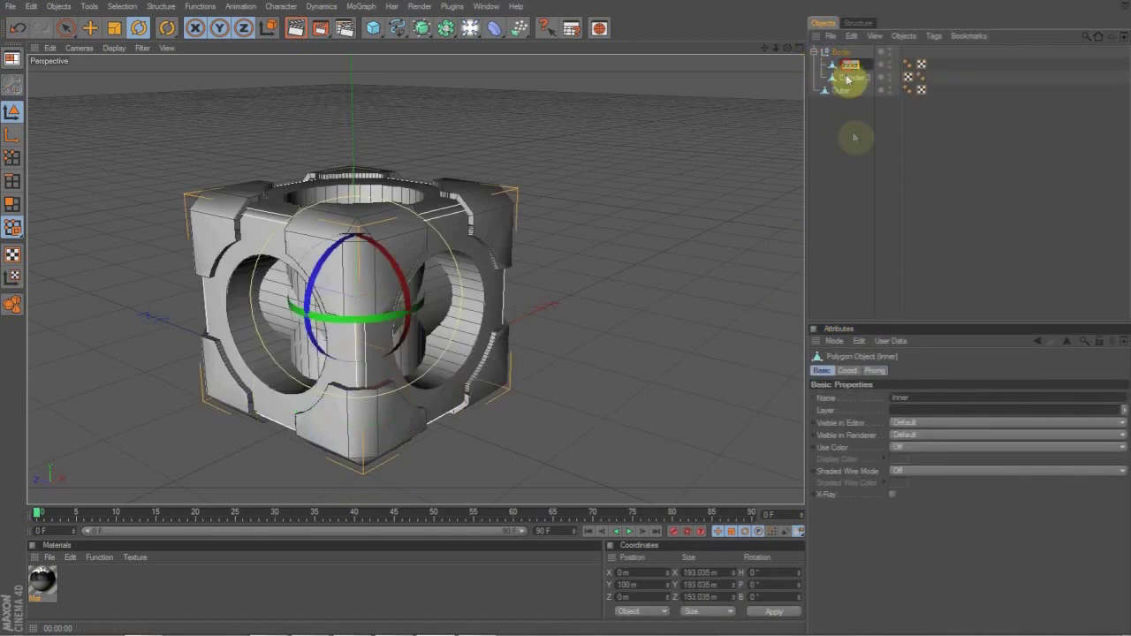
drag(847, 127, 847, 124)
click(845, 53)
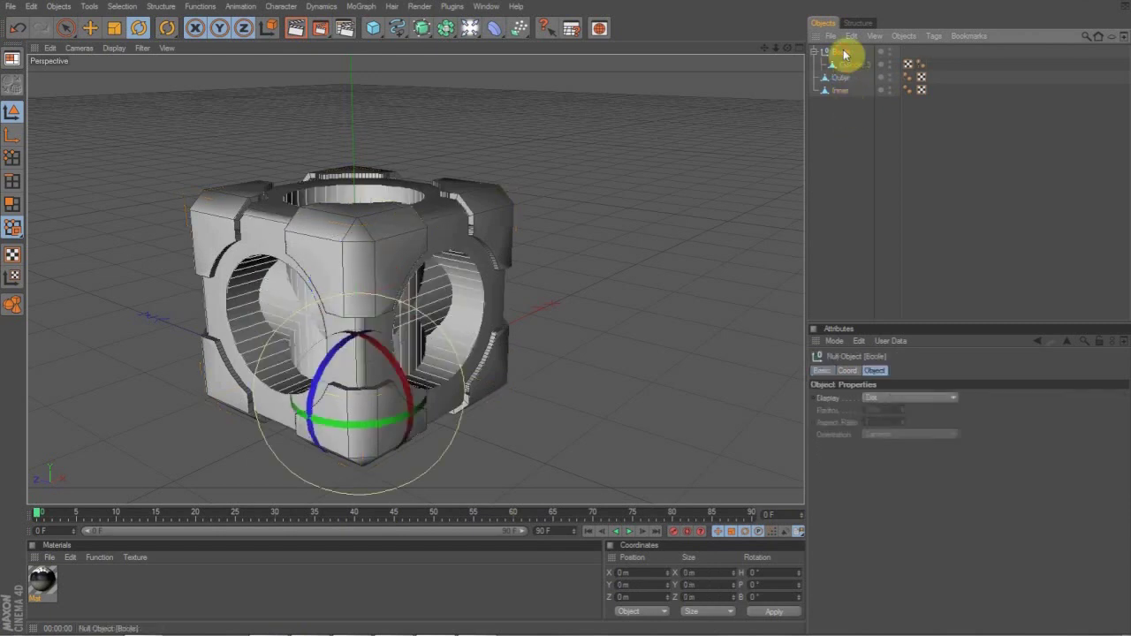
key(Delete)
- Check the refraction cube reference image and return to the model
click(466, 635)
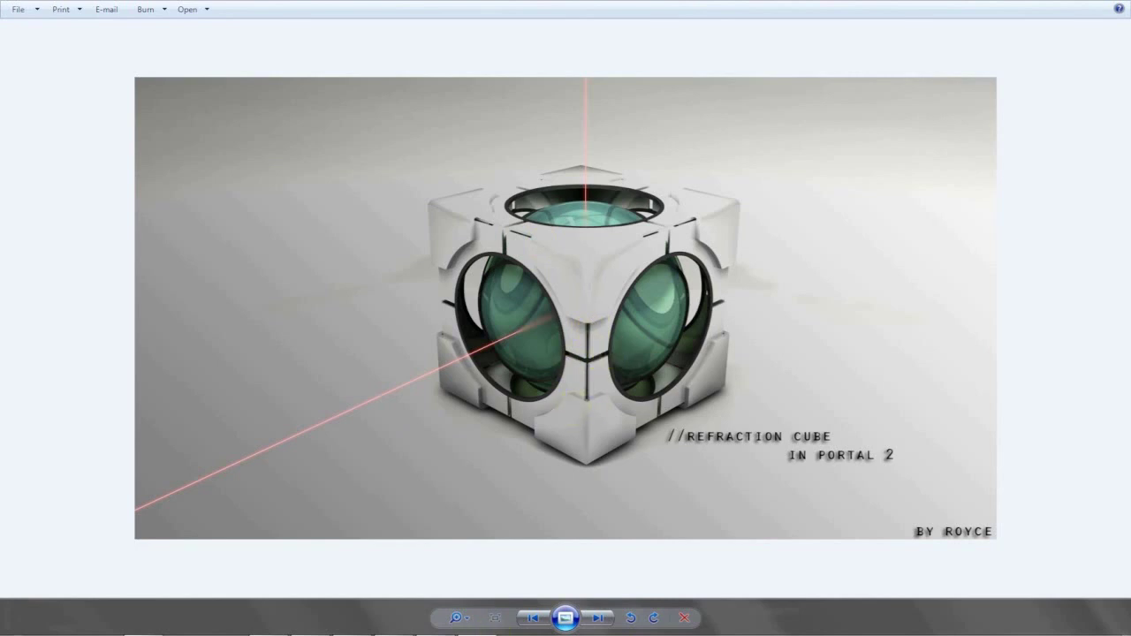
mouse_move(435, 635)
click(435, 574)
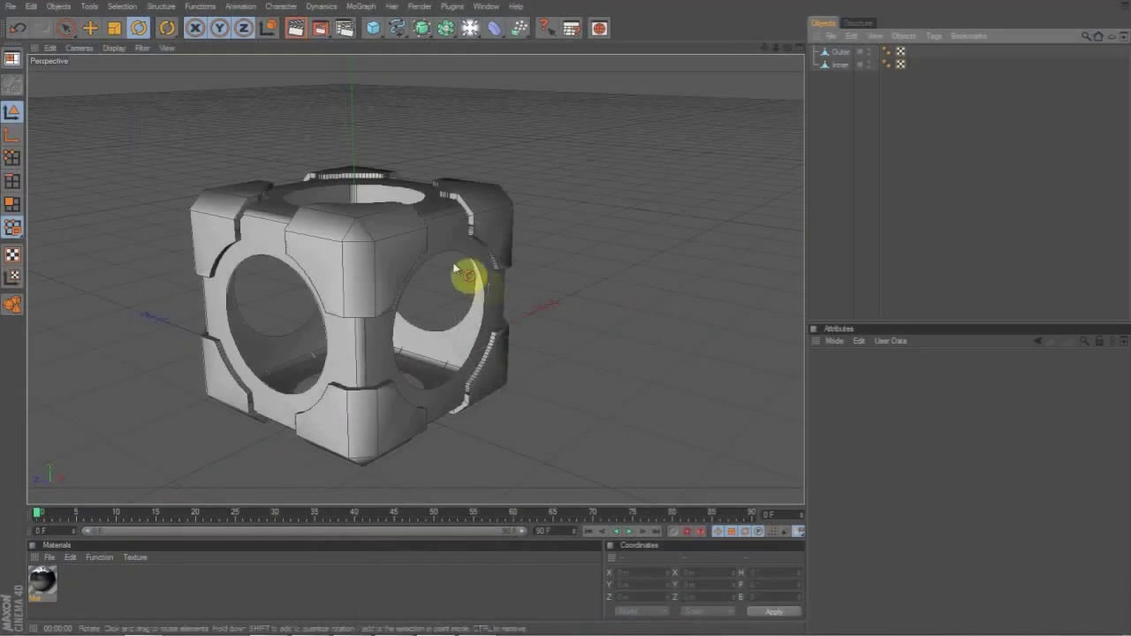
- Select the narrow rounded edge strips of Inner between the corner pieces on all sides in polygon mode and delete them
click(269, 219)
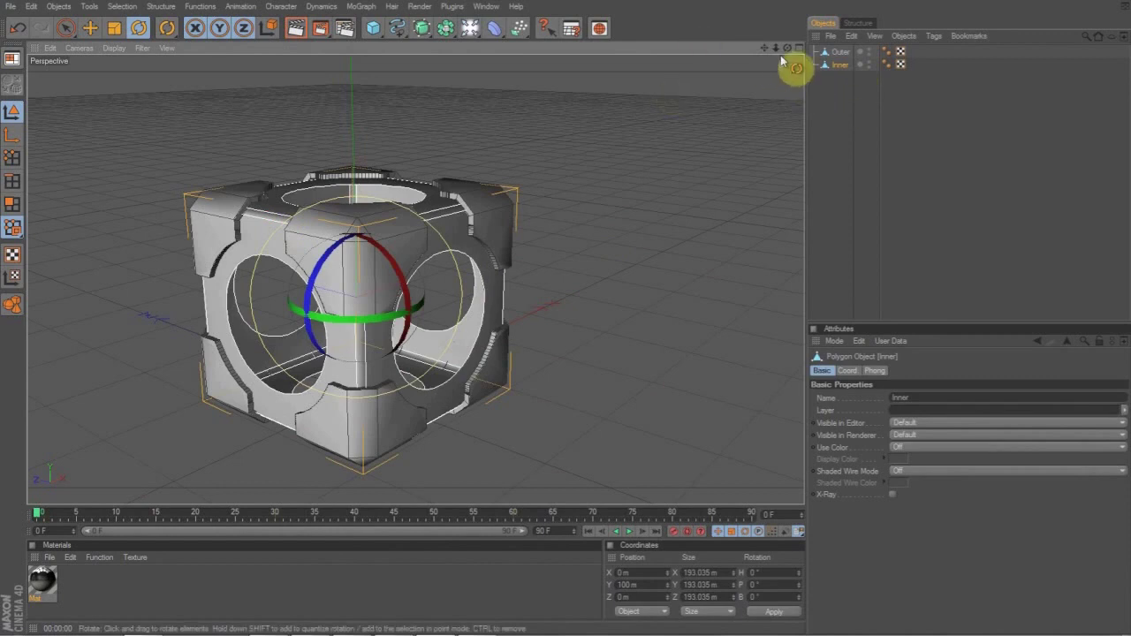
drag(787, 48, 723, 32)
click(10, 209)
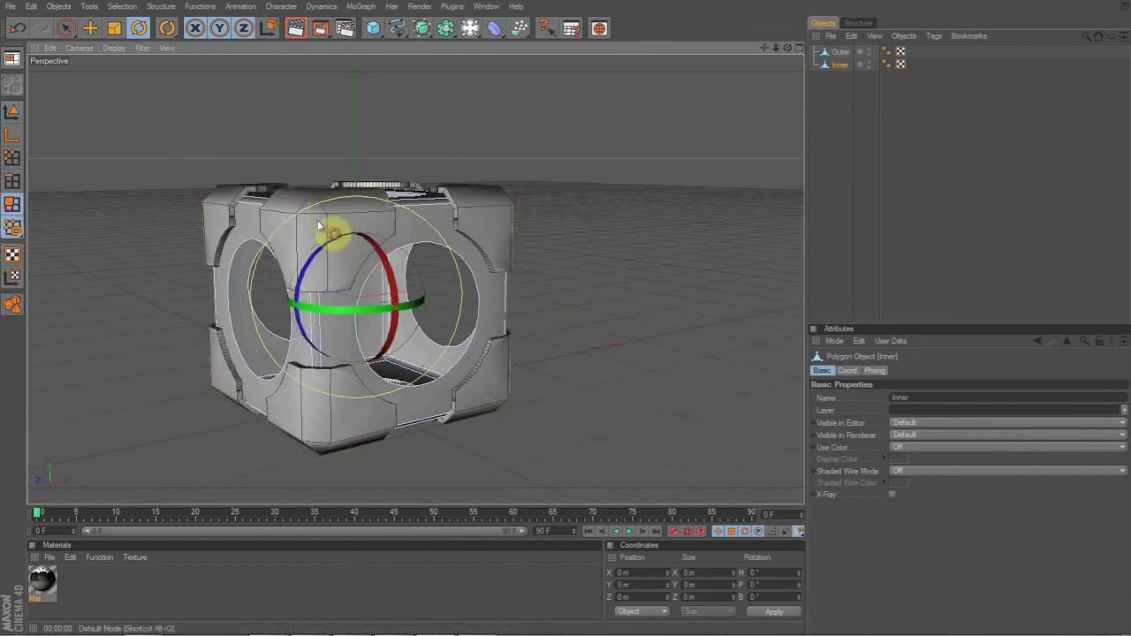
drag(785, 53, 778, 55)
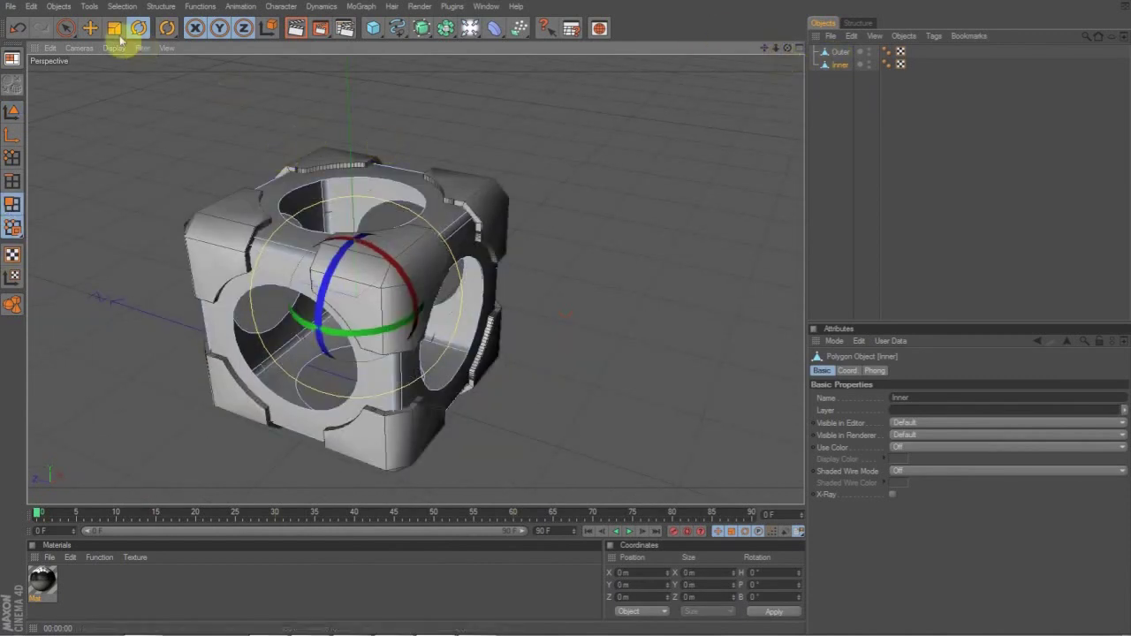
click(90, 27)
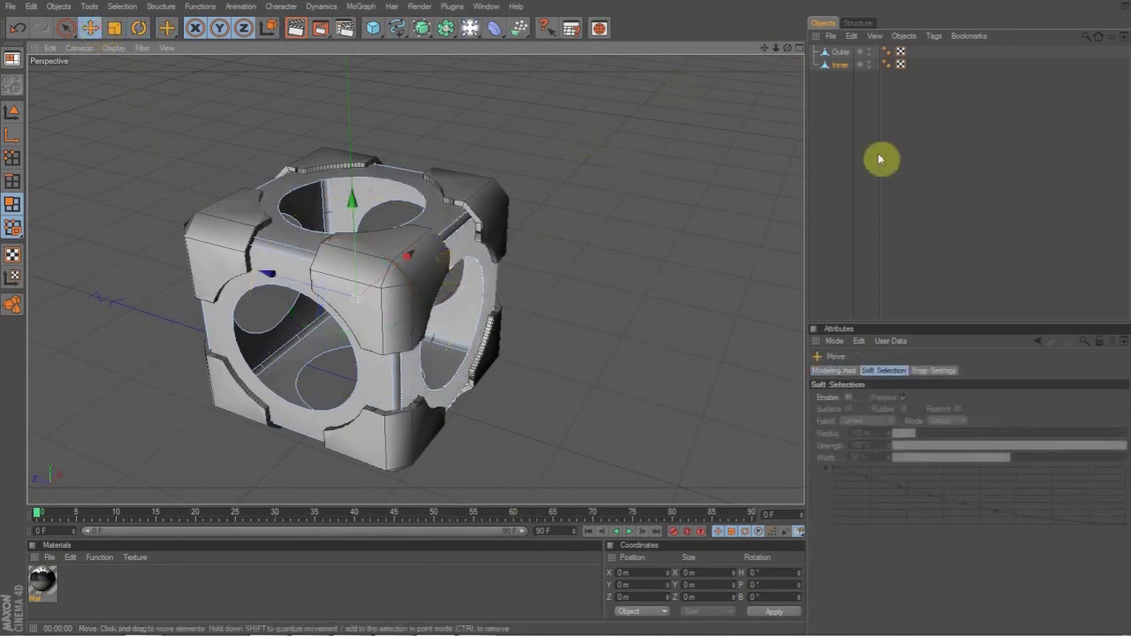
click(305, 255)
shift+click(398, 371)
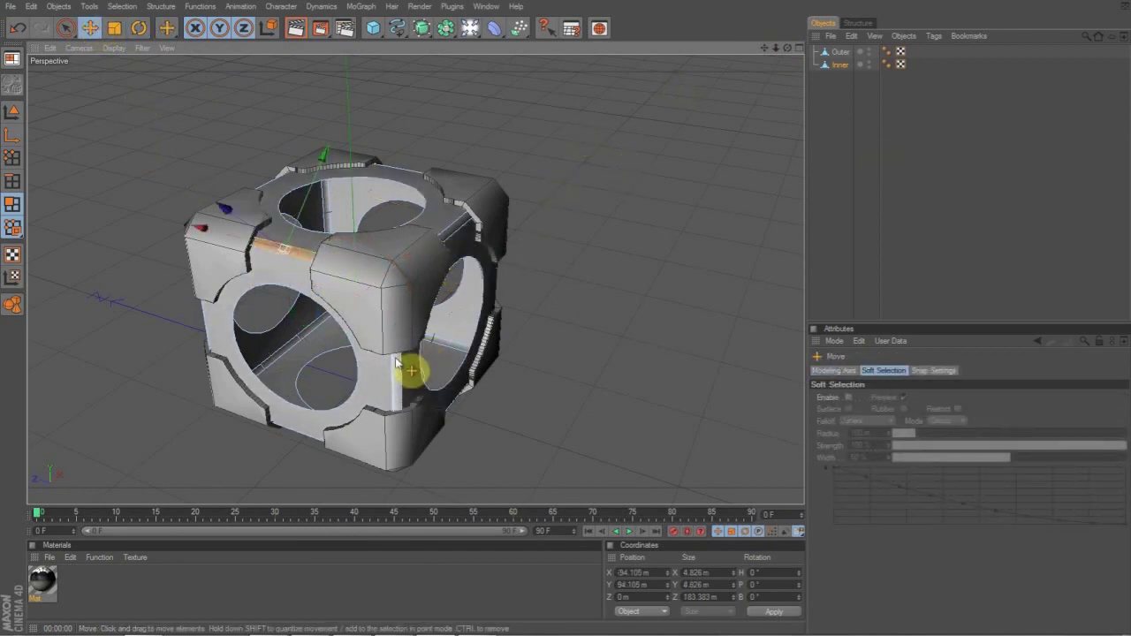
drag(793, 57, 787, 50)
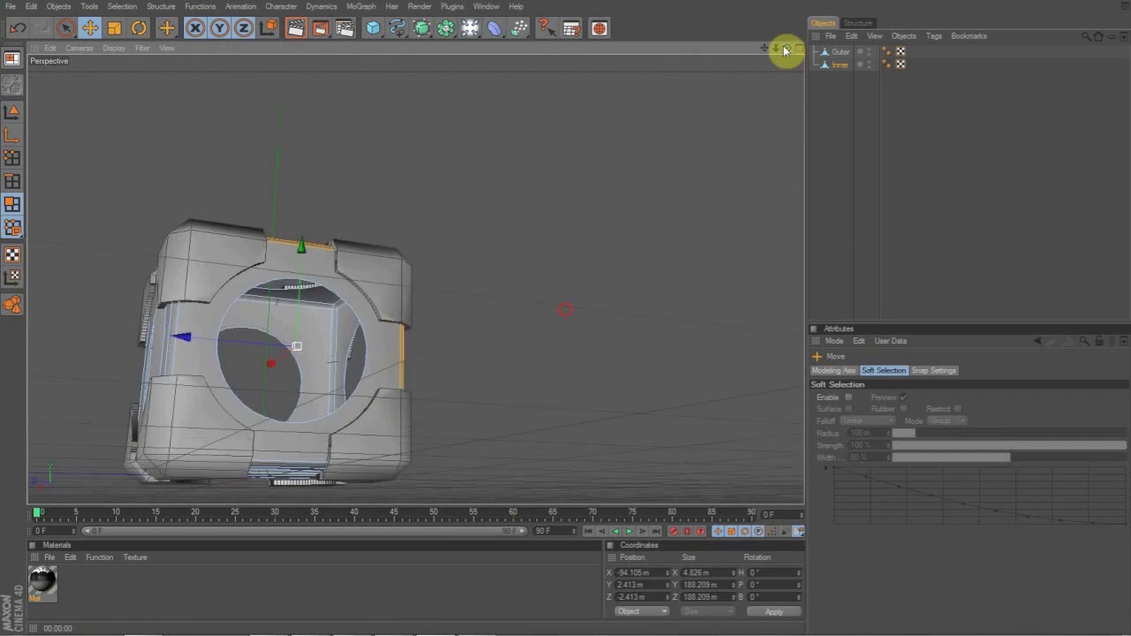
shift+click(313, 467)
shift+click(177, 327)
drag(783, 45, 456, 381)
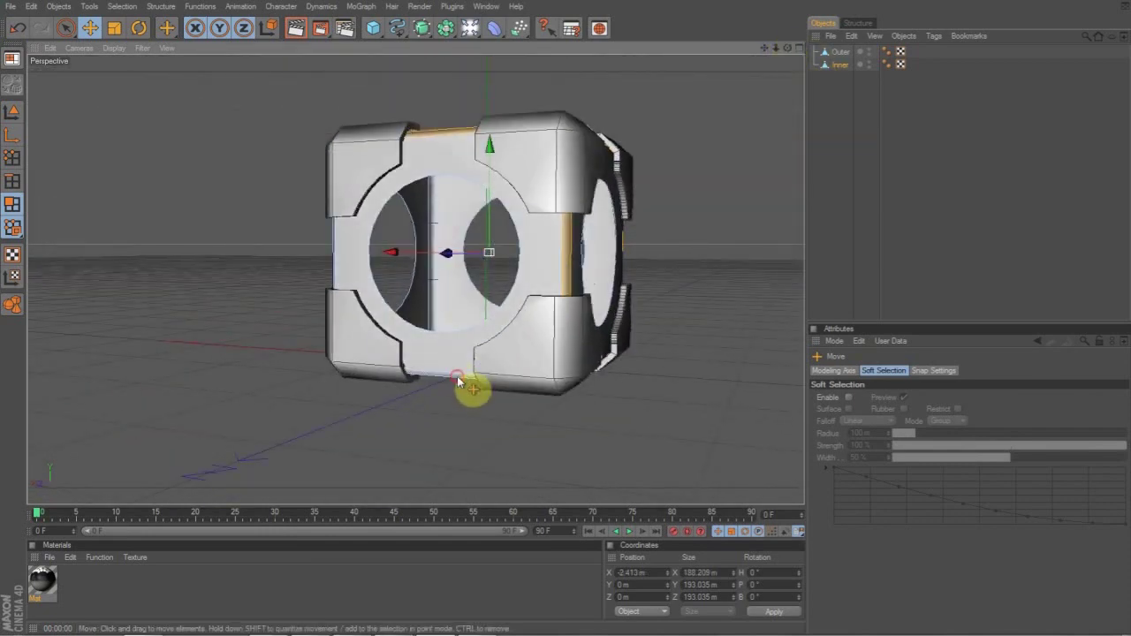
drag(765, 51, 411, 327)
drag(788, 51, 515, 168)
click(418, 214)
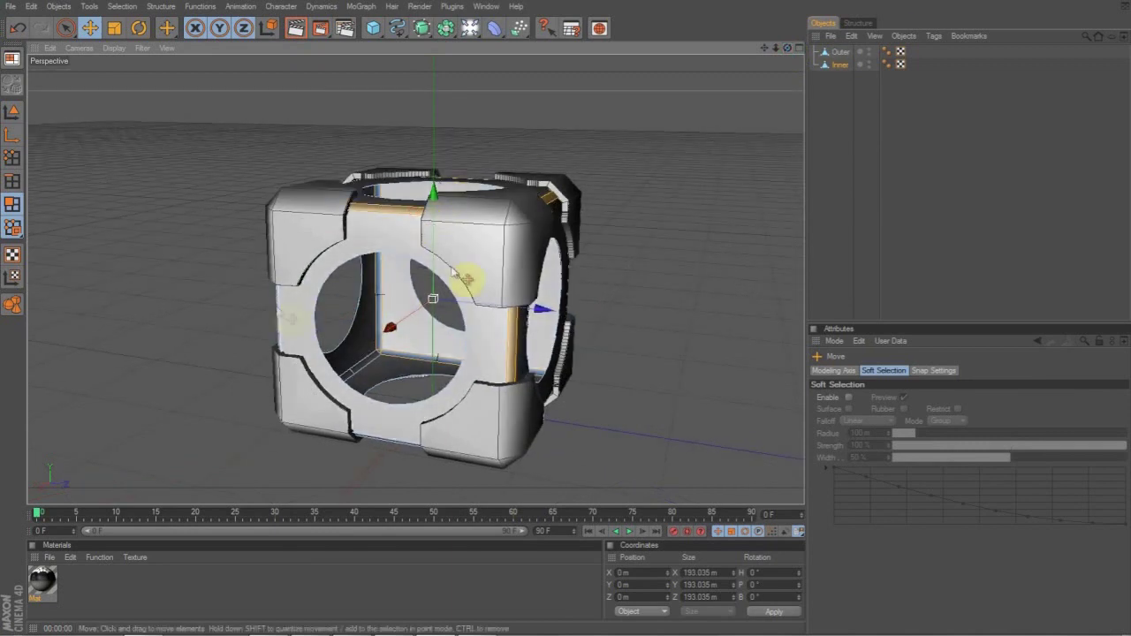
drag(787, 48, 871, 21)
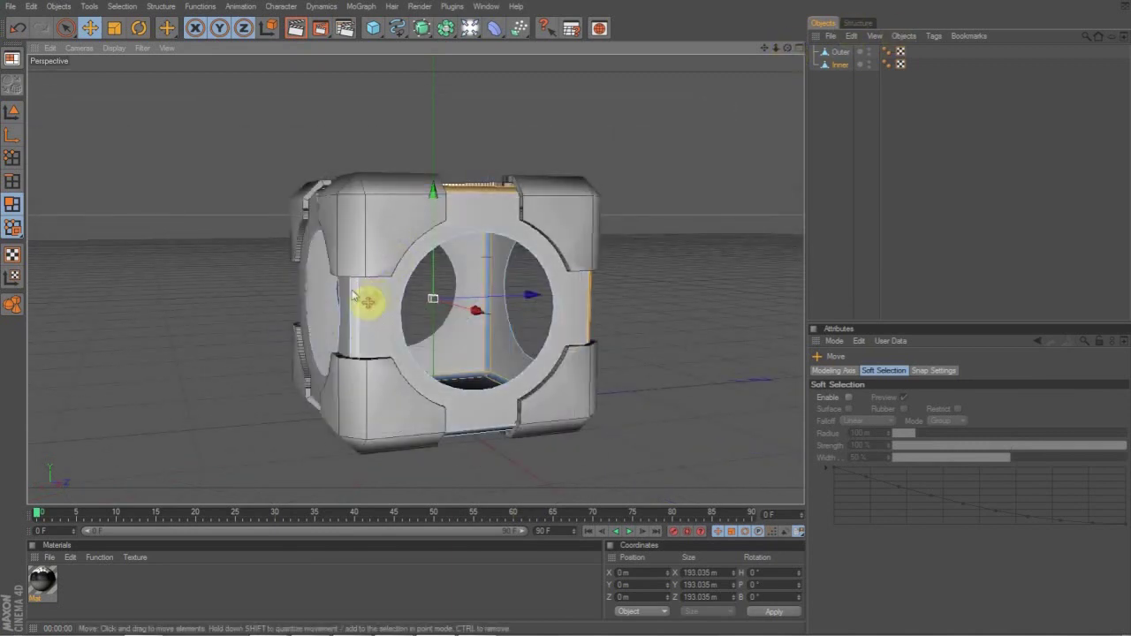
shift+click(356, 311)
shift+click(468, 433)
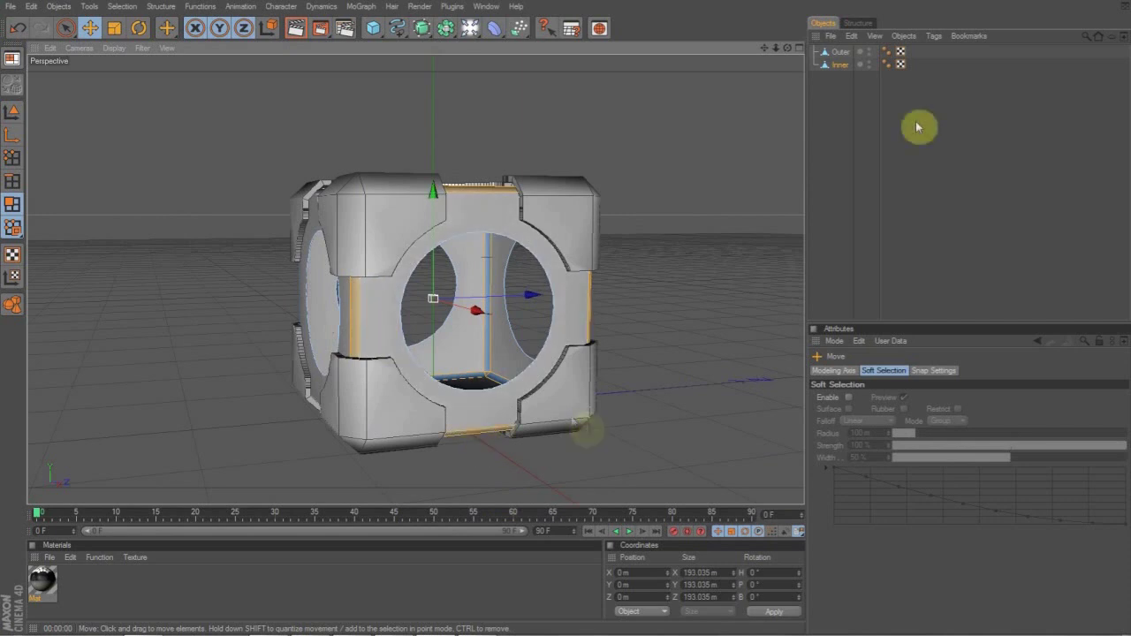
drag(788, 48, 800, 71)
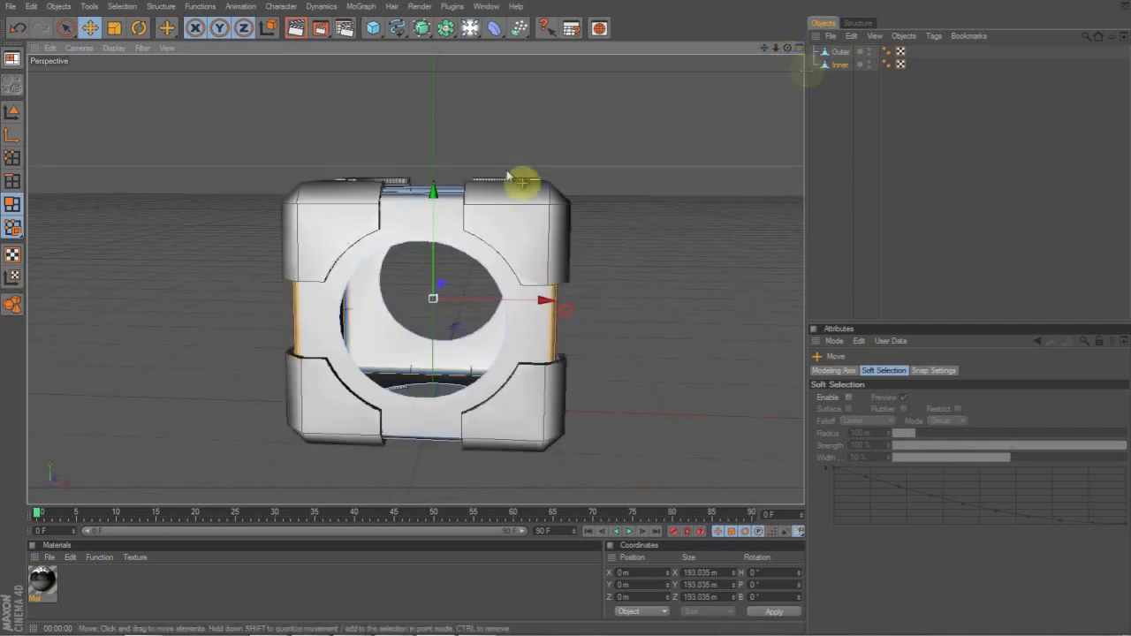
shift+click(380, 200)
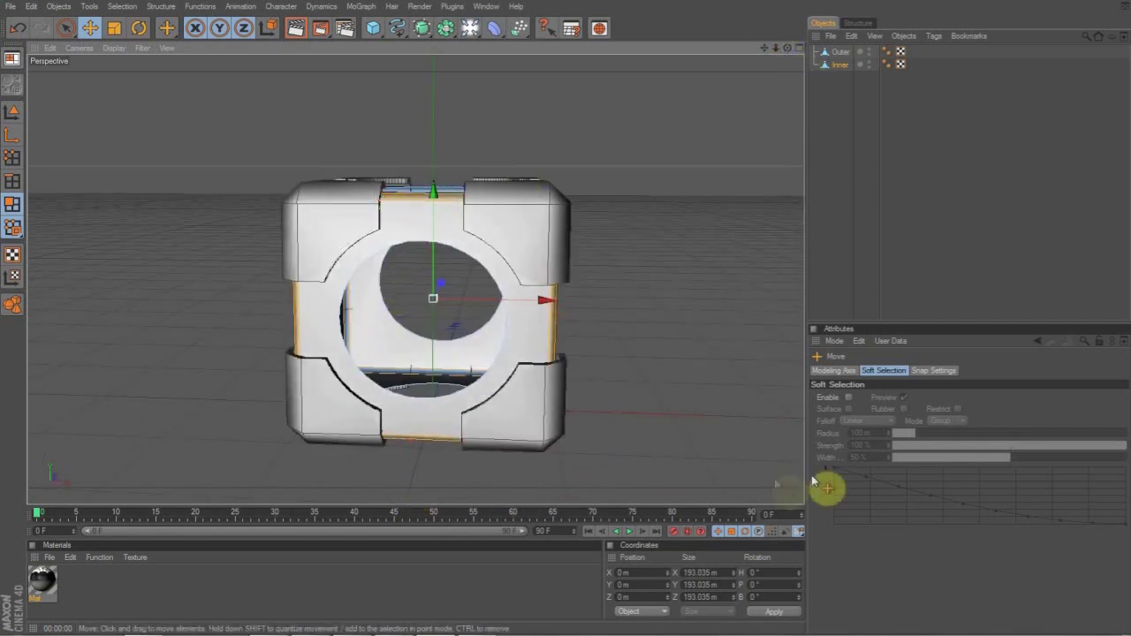
key(Delete)
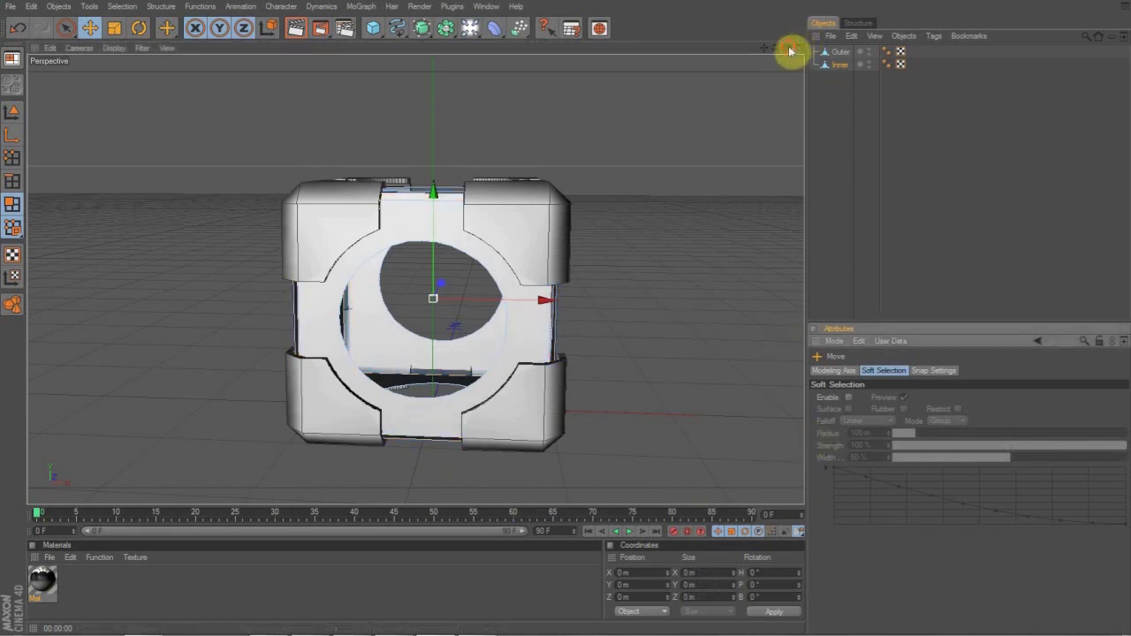
- Add a cube primitive and centre it inside the model by setting its Y position to 100 m
drag(789, 50, 730, 61)
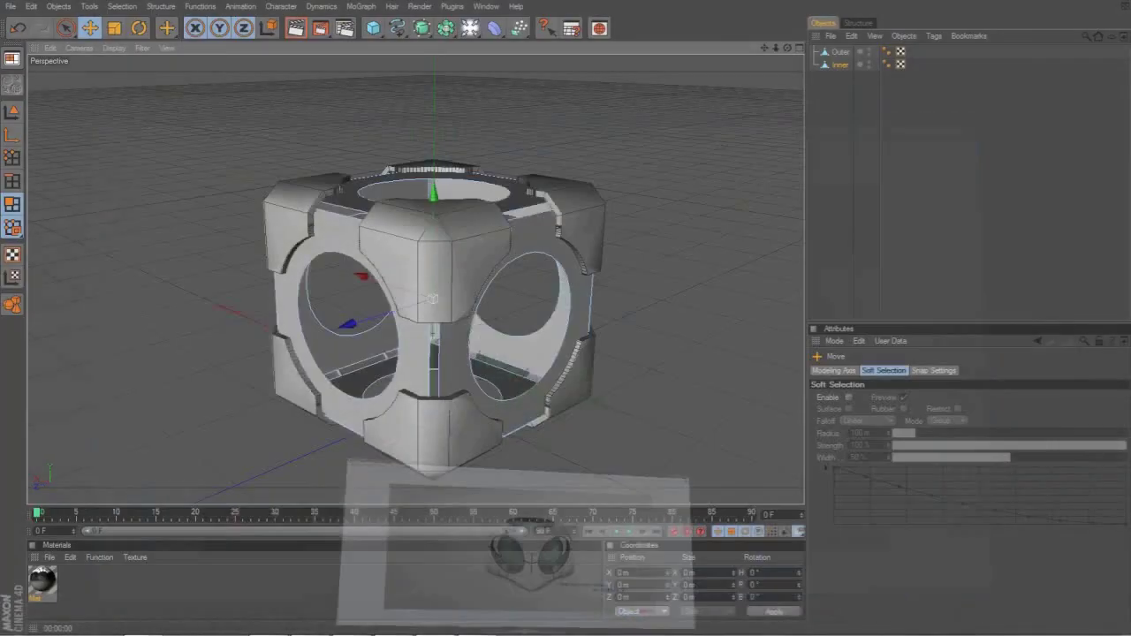
drag(788, 48, 790, 54)
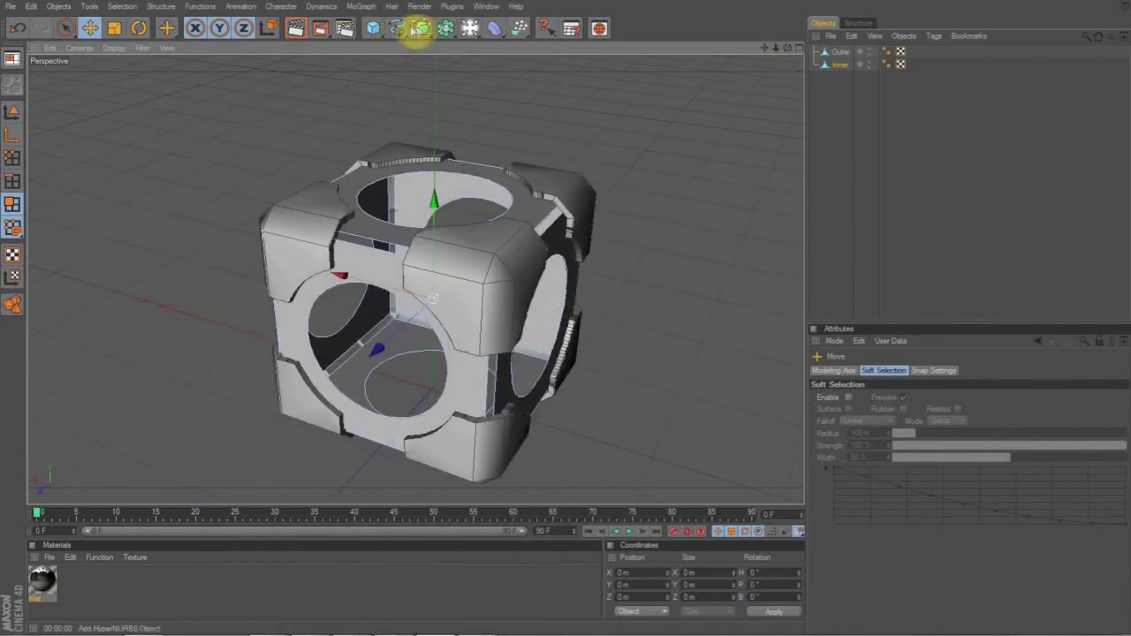
drag(374, 28, 404, 76)
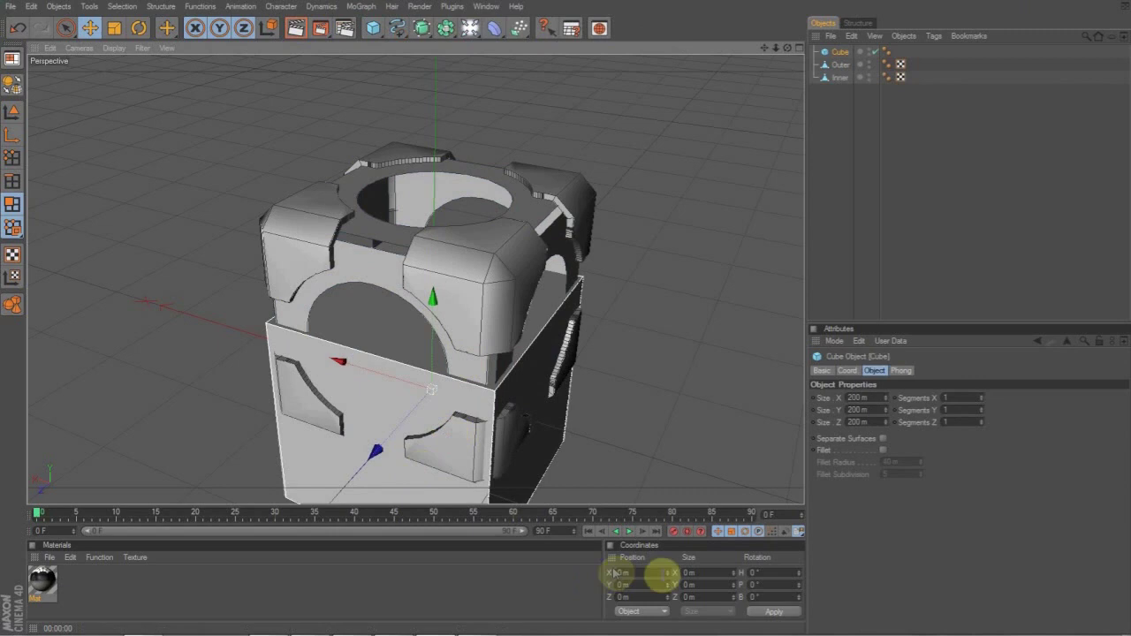
drag(658, 583, 617, 568)
click(14, 112)
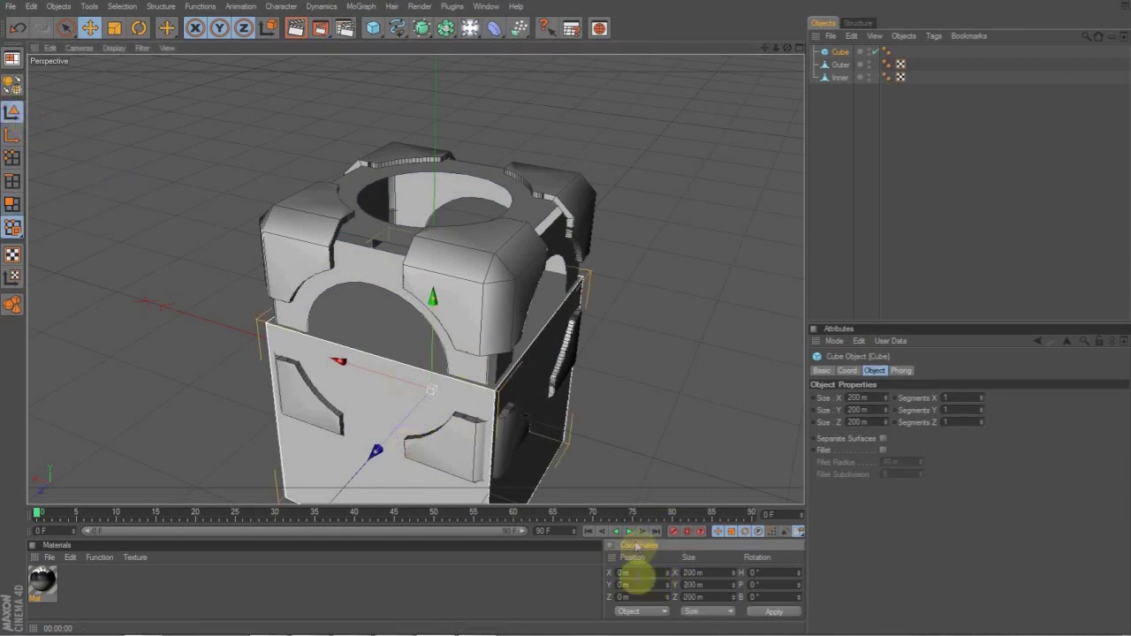
text(100)
key(Return)
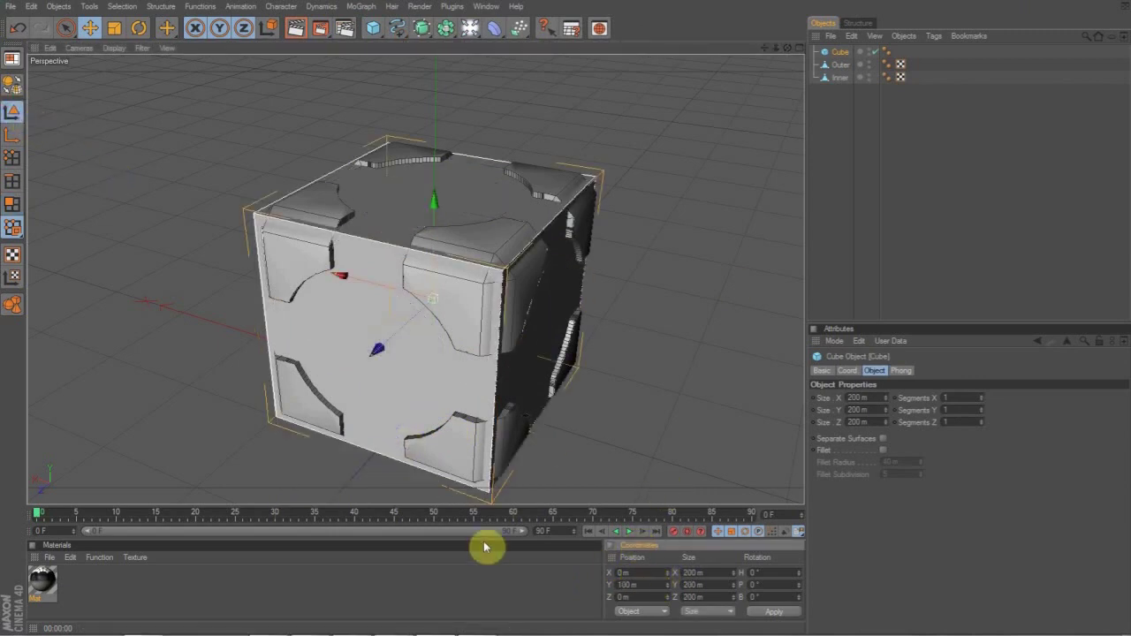
- Thin the new cube along X into an upright slab about 7 m thick running through the middle of the model
drag(339, 281, 431, 297)
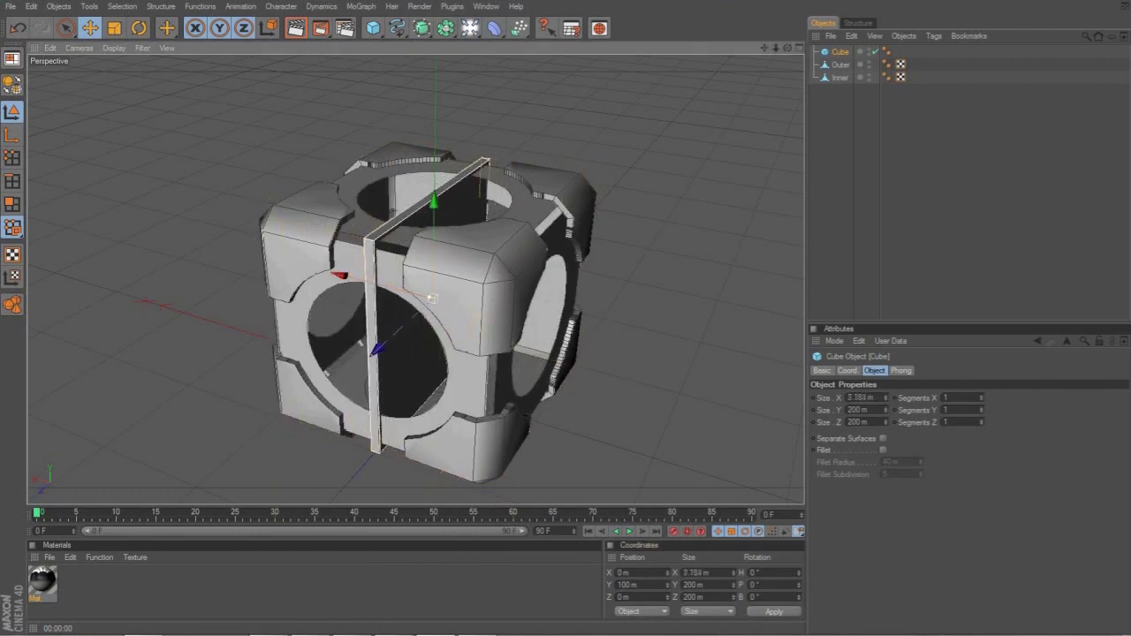
mouse_move(787, 49)
mouse_down()
mouse_move(752, 13)
mouse_move(778, 80)
mouse_move(839, 75)
mouse_move(742, 31)
mouse_move(778, 67)
mouse_up()
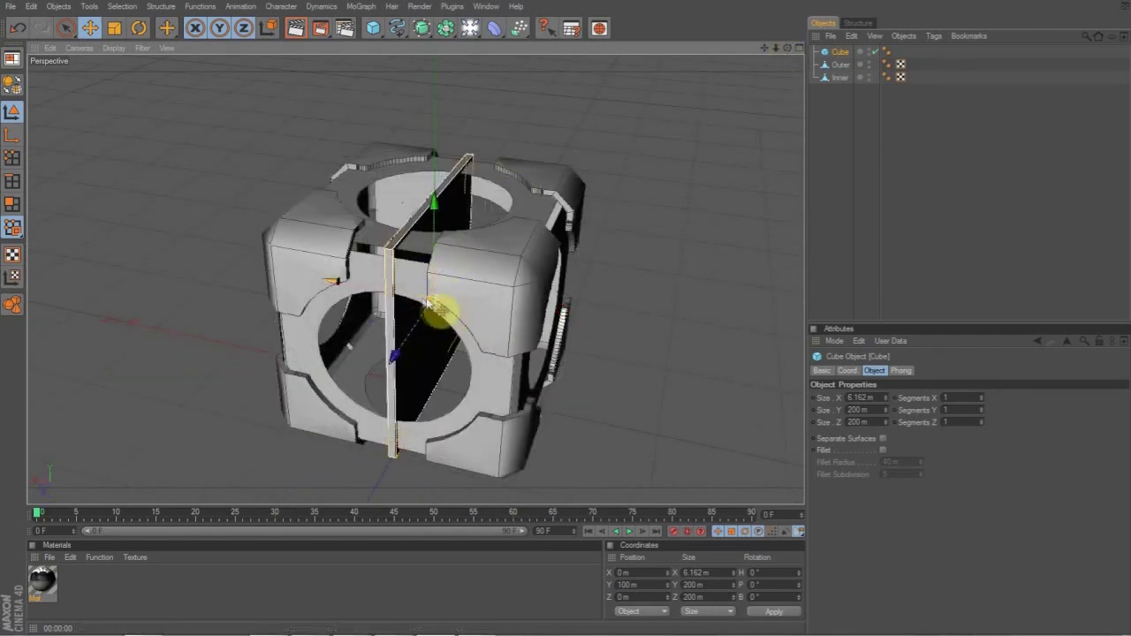
drag(697, 232, 693, 232)
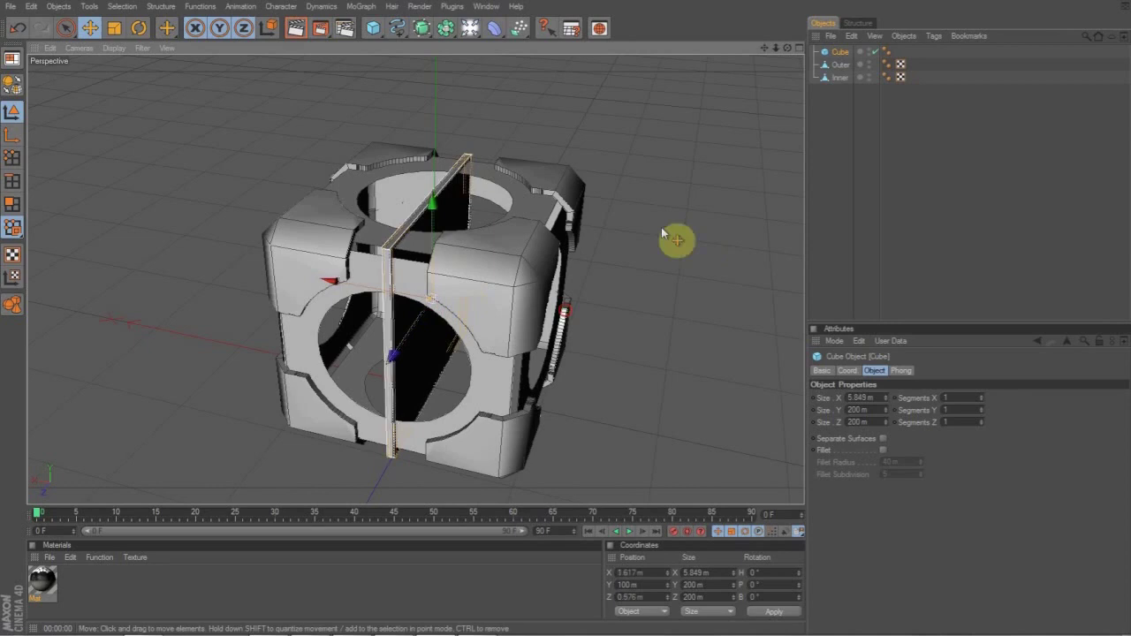
scroll(608, 242, up, 3)
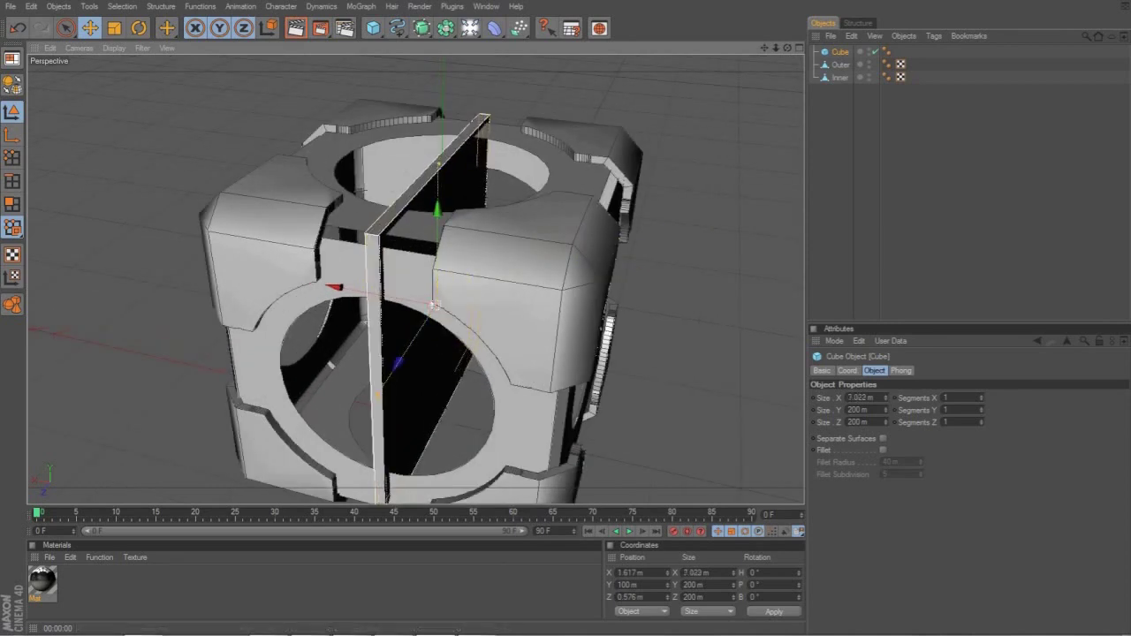
click(661, 208)
drag(790, 51, 565, 310)
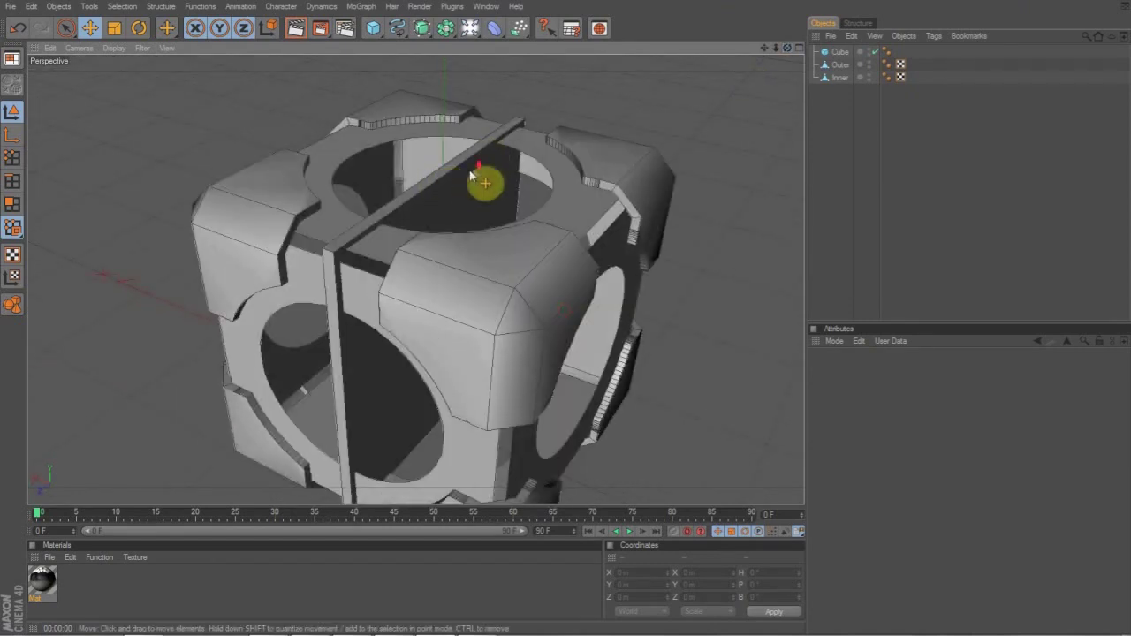
drag(471, 177, 454, 215)
click(454, 215)
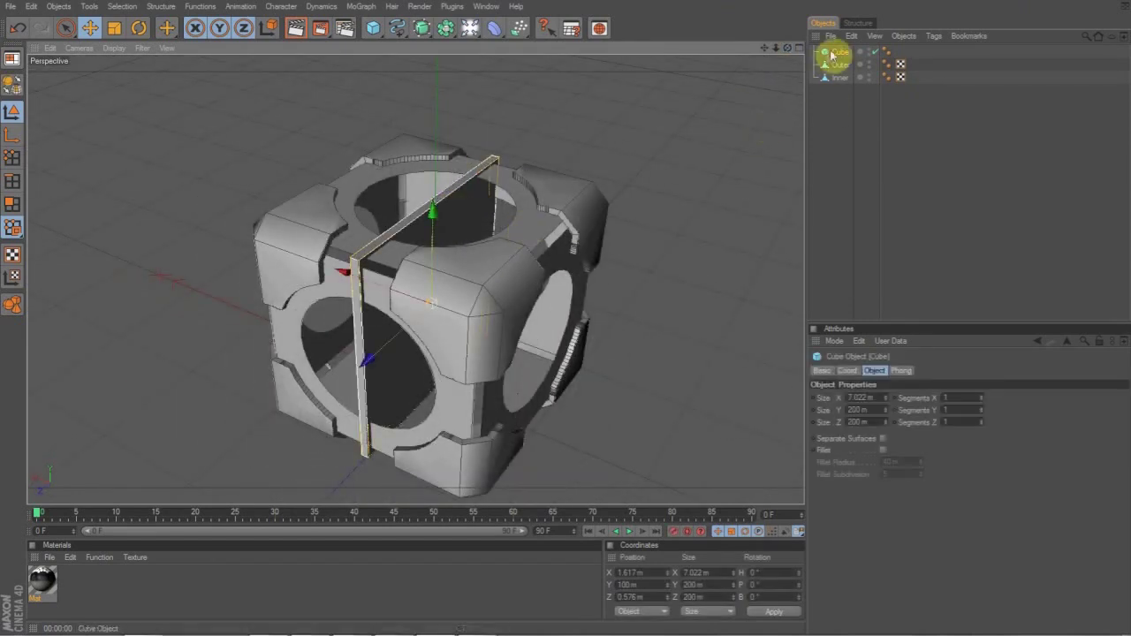
- Place the slab below Inner in the object list, make two copies, and set the first copy's heading rotation to 90°
drag(831, 53, 836, 102)
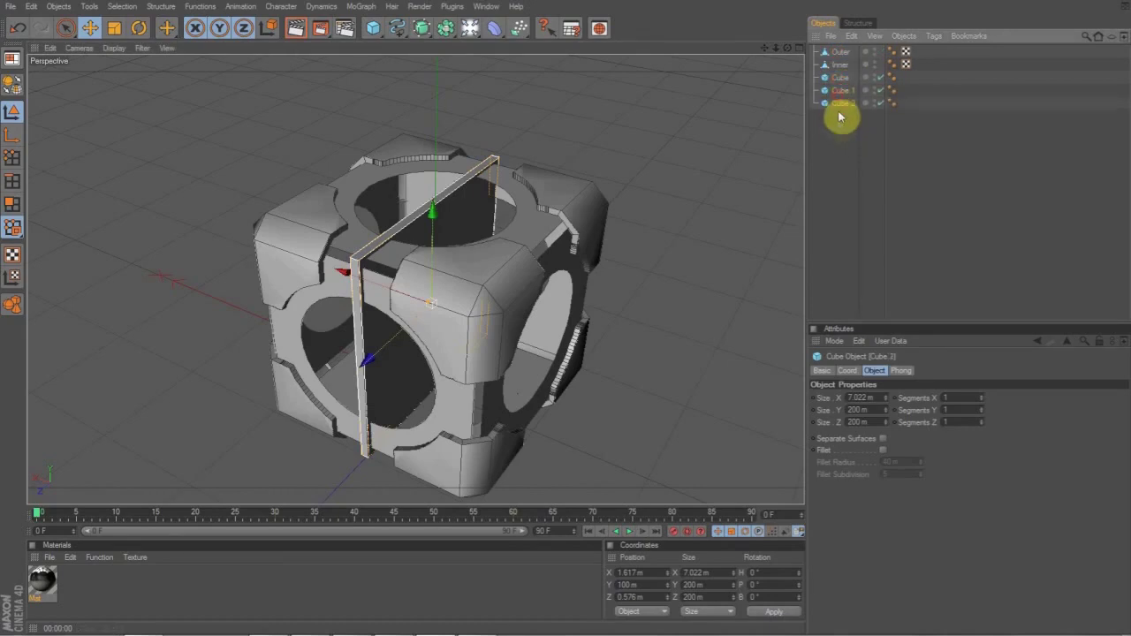
key(r)
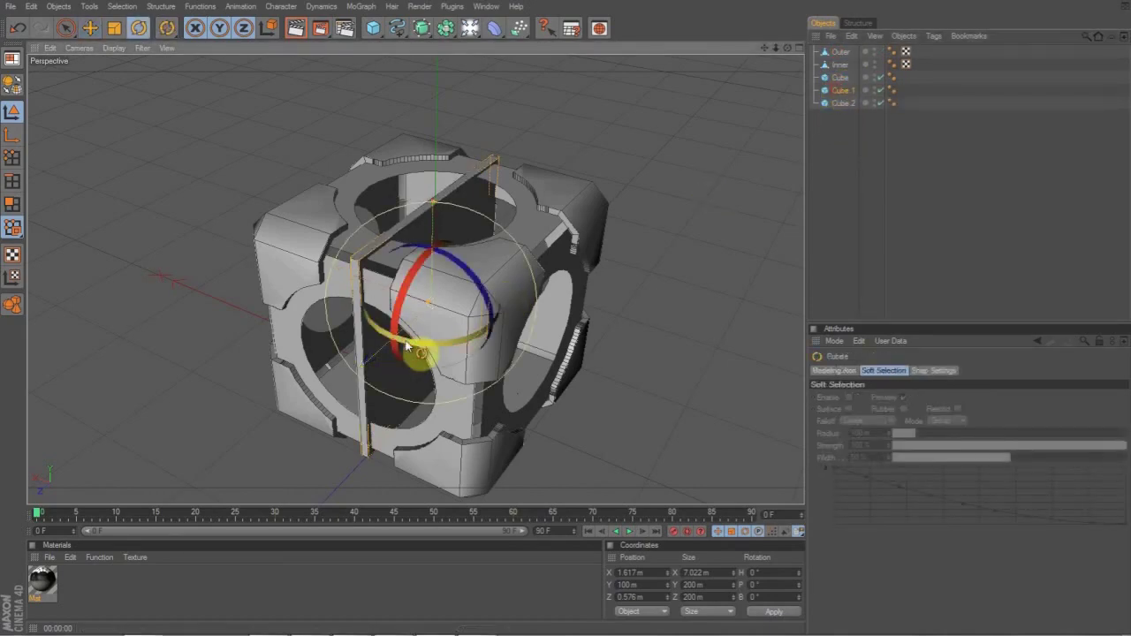
drag(412, 345, 550, 334)
click(749, 573)
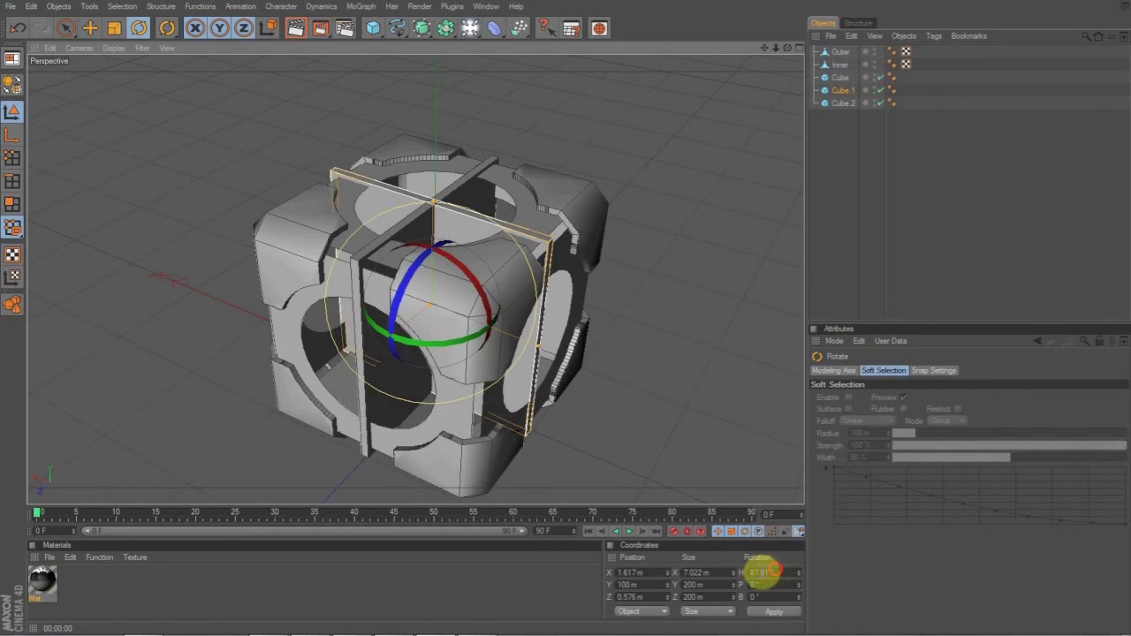
text(90)
key(Return)
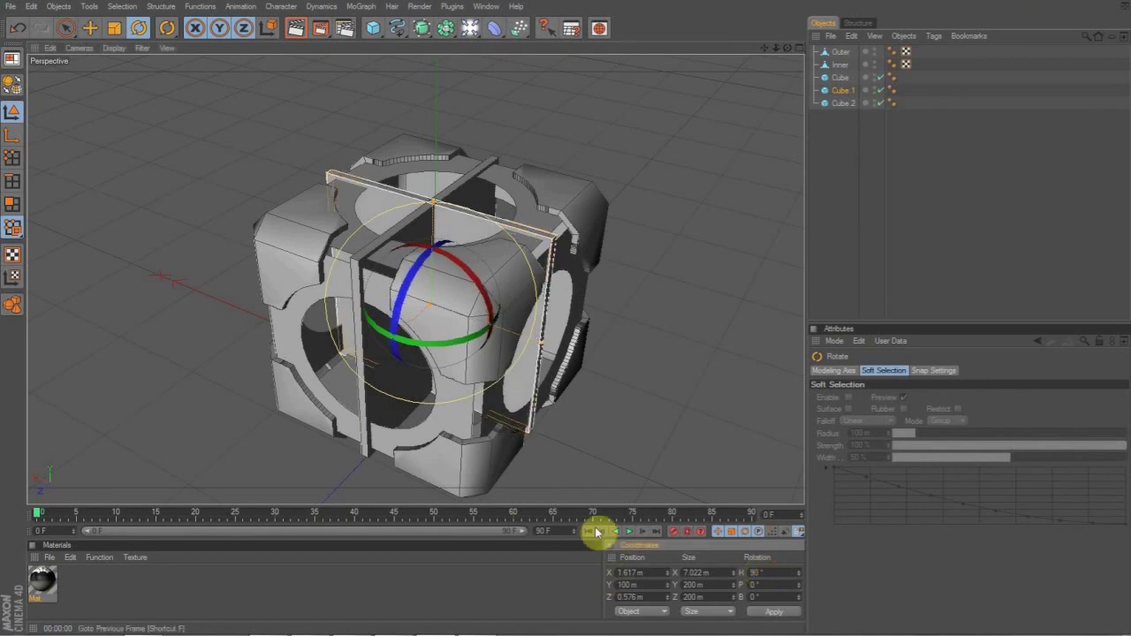
- Rotate the second slab copy to lie horizontally by setting its bank rotation to 90°
click(838, 105)
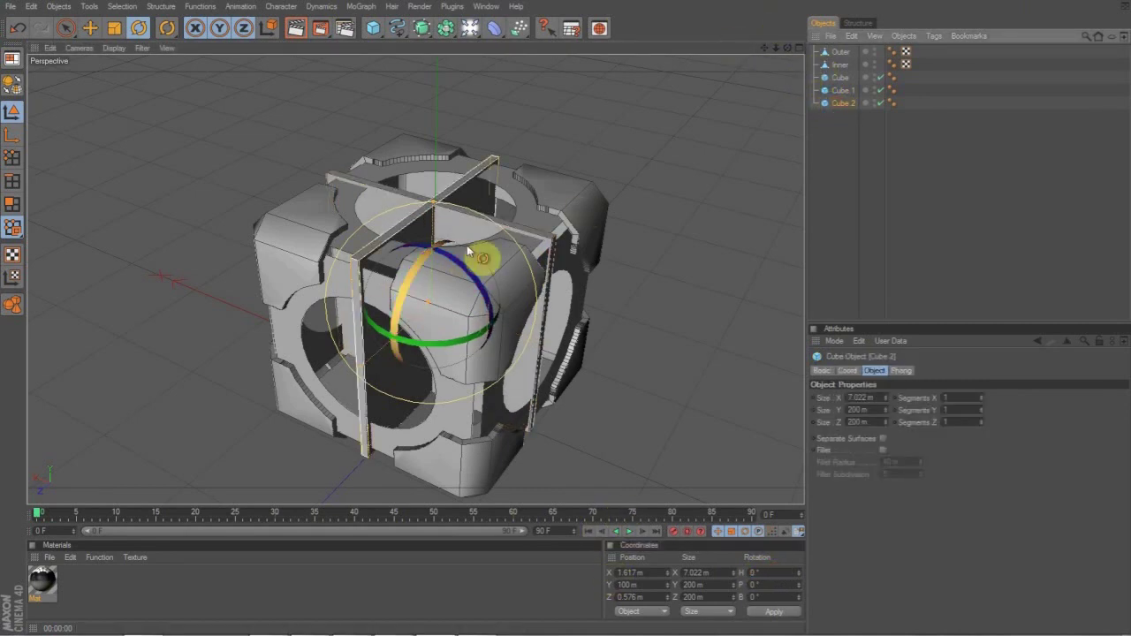
drag(515, 265, 411, 325)
key(ctrl+z)
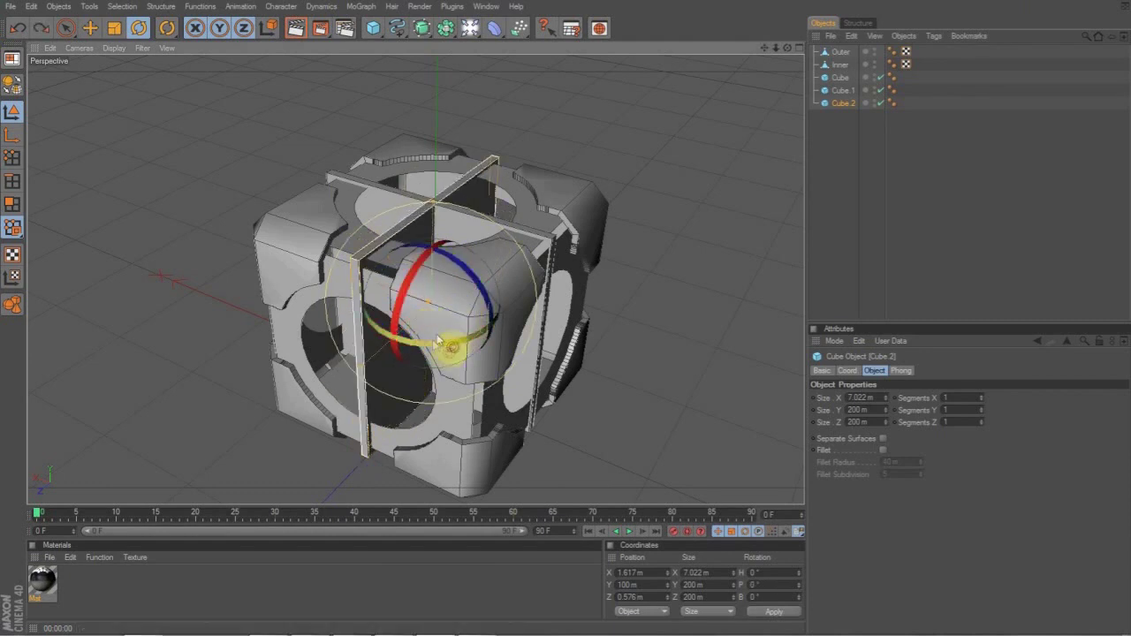
drag(471, 277, 523, 386)
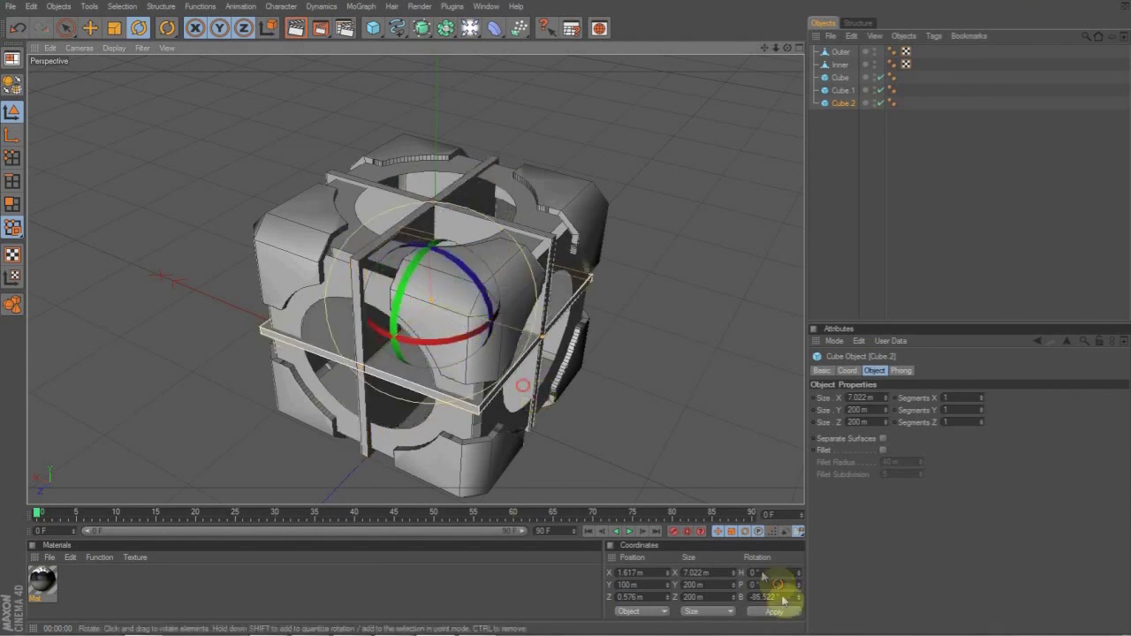
drag(781, 598, 653, 590)
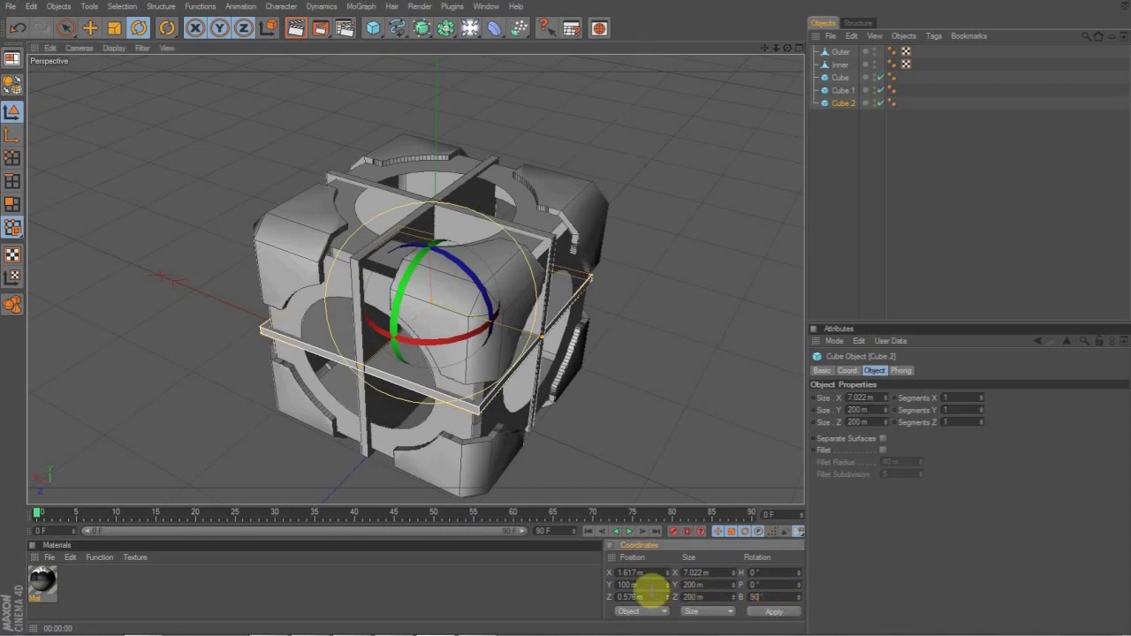
text(90)
key(Return)
click(672, 164)
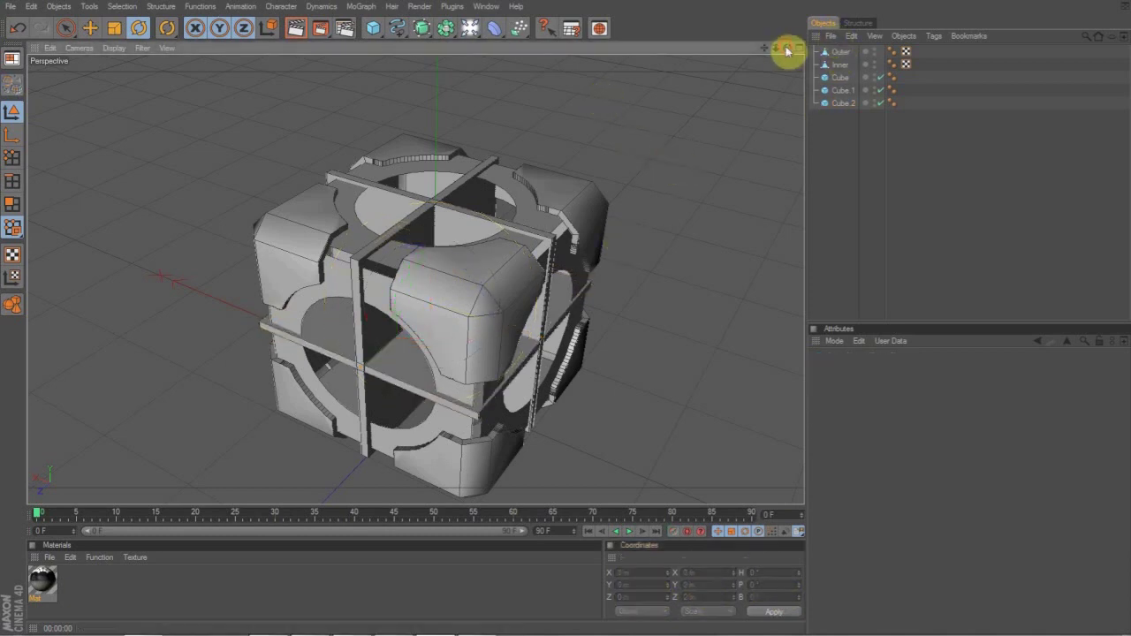
- Convert the three crossing slabs to editable polygons and merge them into one object with Connect+Delete
drag(788, 49, 734, 73)
drag(845, 125, 839, 83)
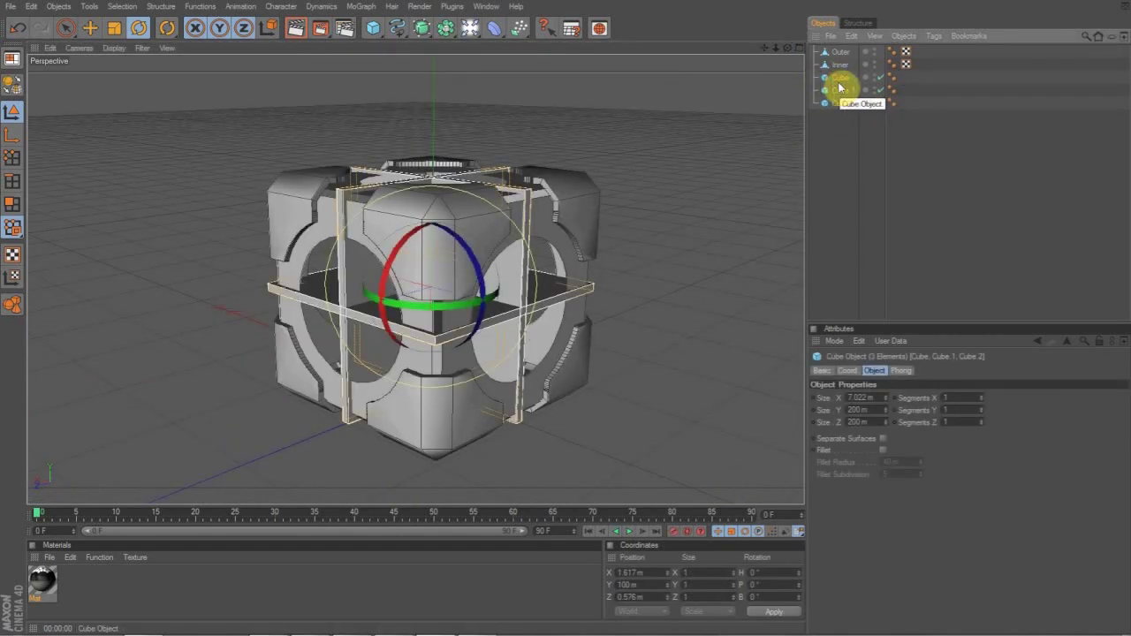
key(c)
right_click(841, 84)
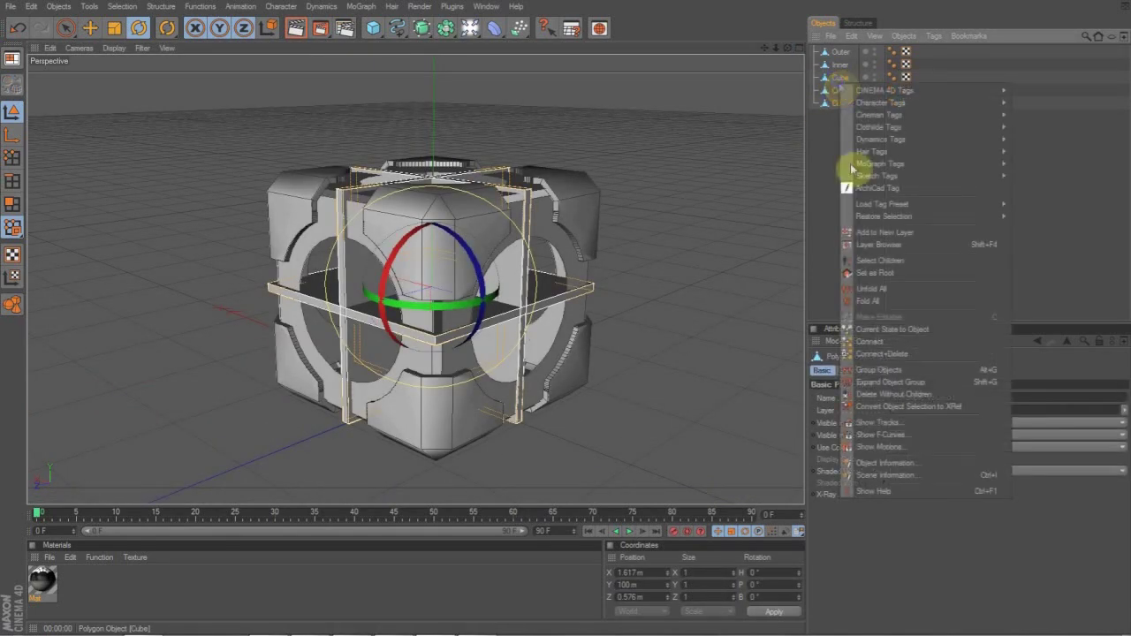
click(901, 356)
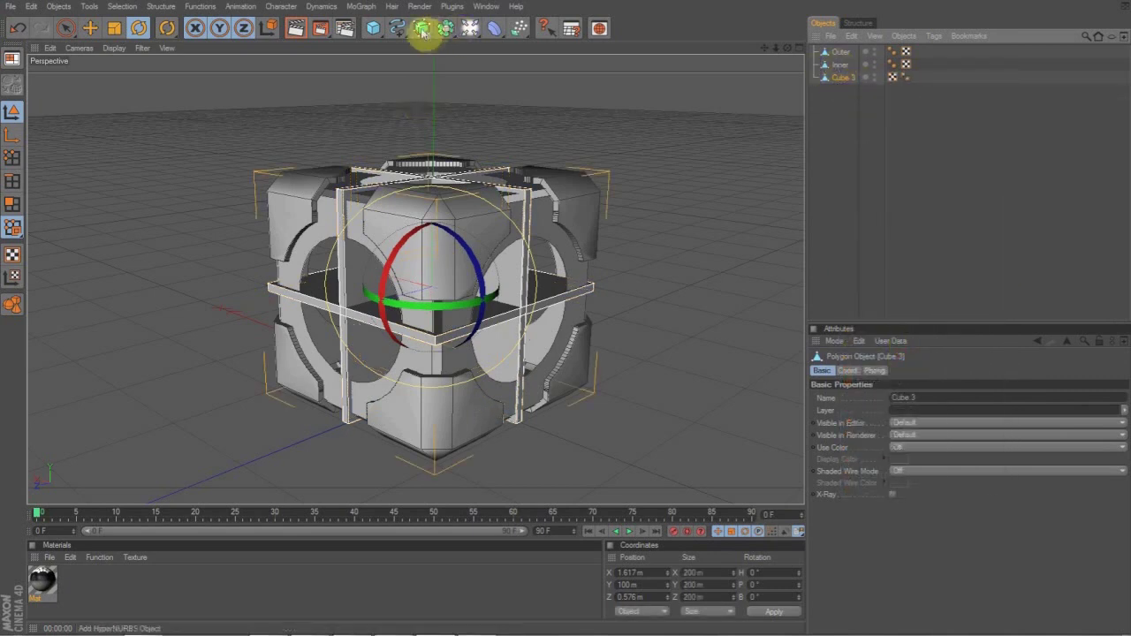
- Subtract the merged slabs from Inner with a Boole object, enabling Hide new edges and Create Phong breaks at intersections
drag(468, 39, 584, 39)
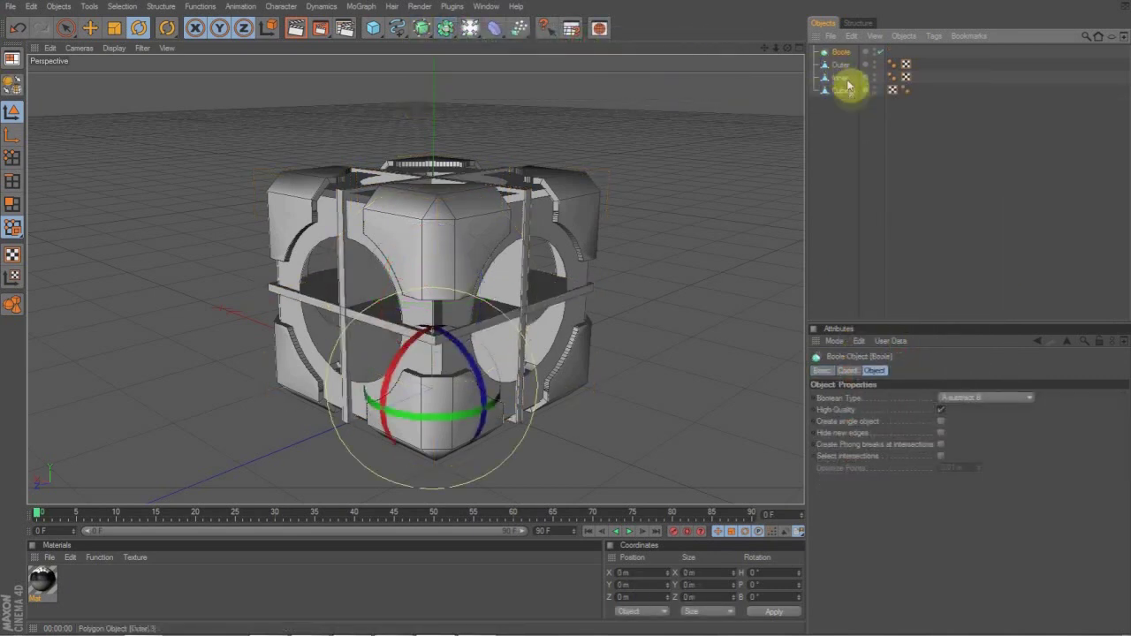
drag(841, 59, 848, 69)
click(859, 125)
click(815, 52)
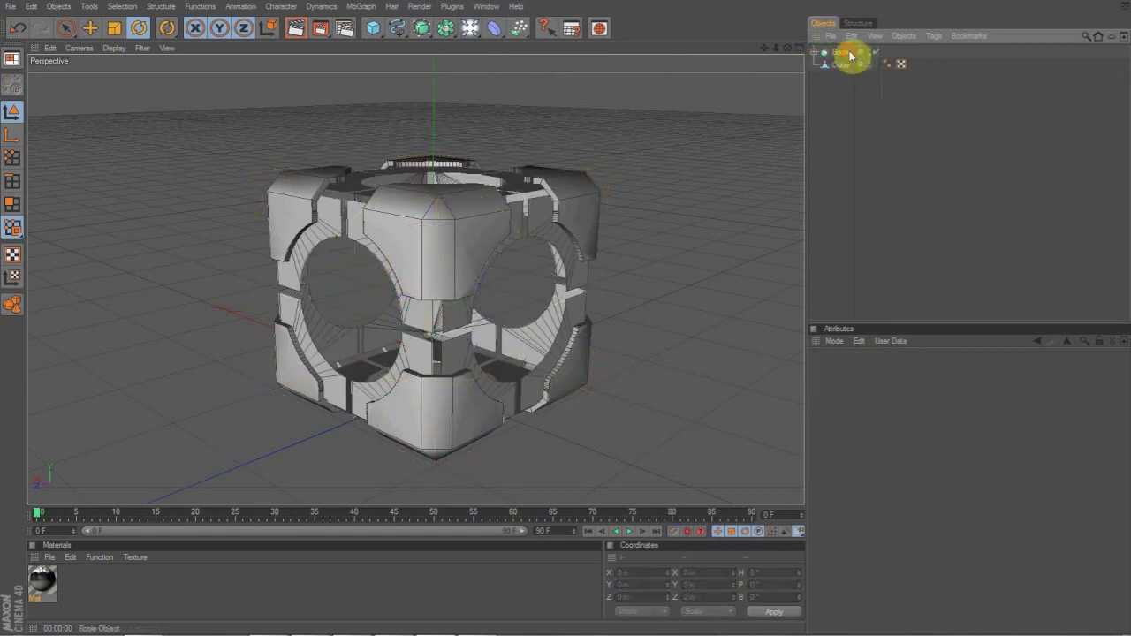
click(852, 55)
click(942, 433)
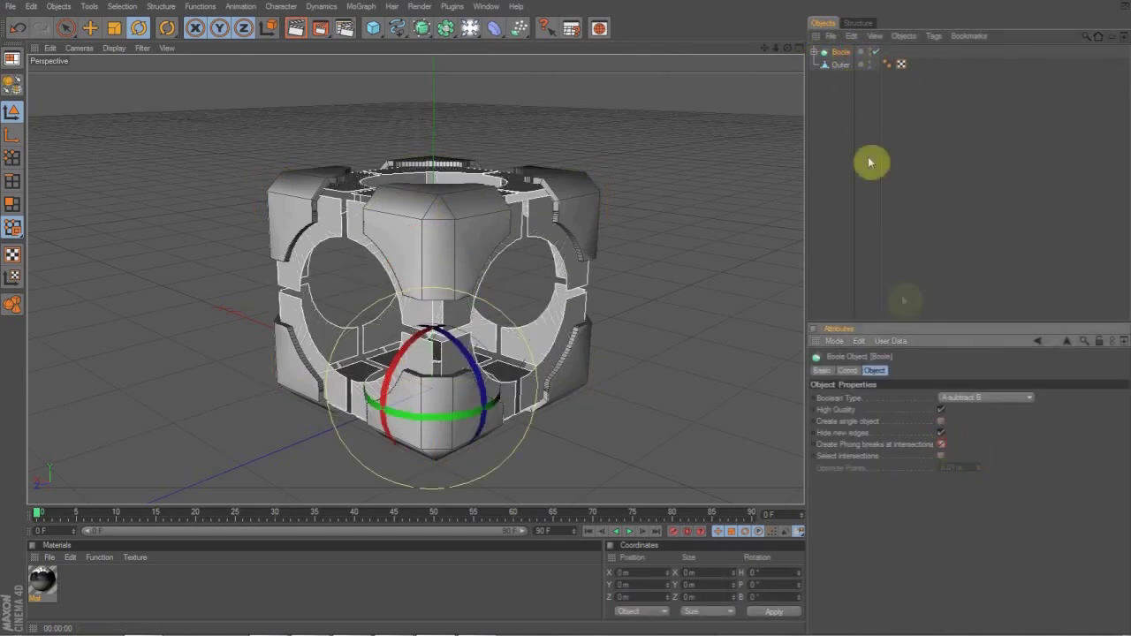
- Convert the slab Boole to editable geometry, move Inner out of its group and delete the group with the leftover slabs
click(843, 53)
key(c)
drag(806, 53, 808, 53)
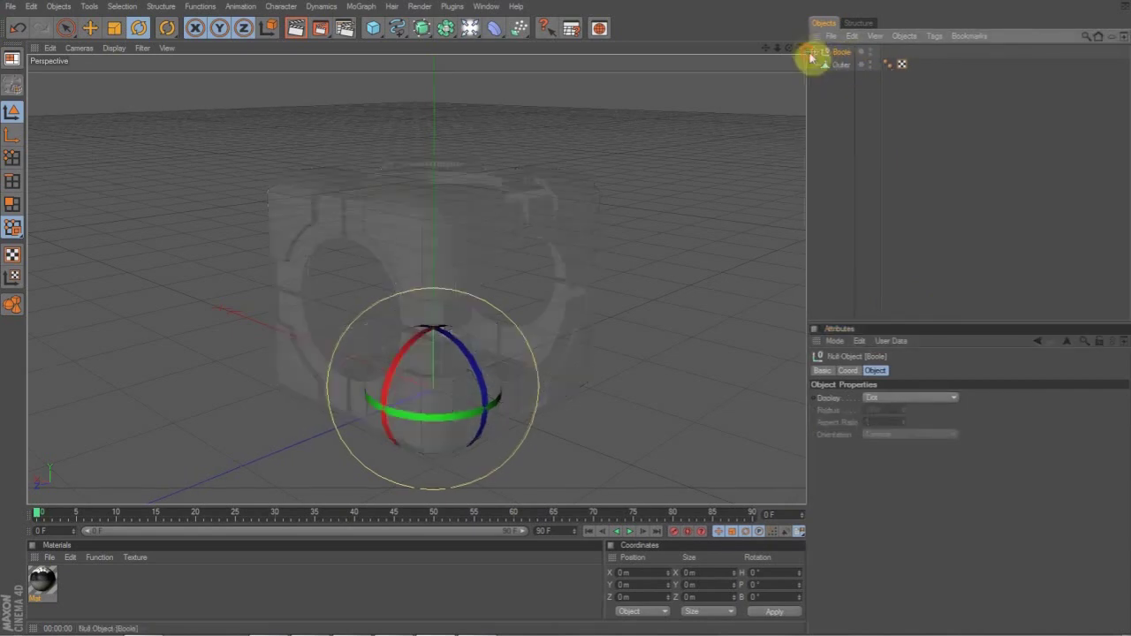
click(813, 55)
click(815, 52)
click(848, 65)
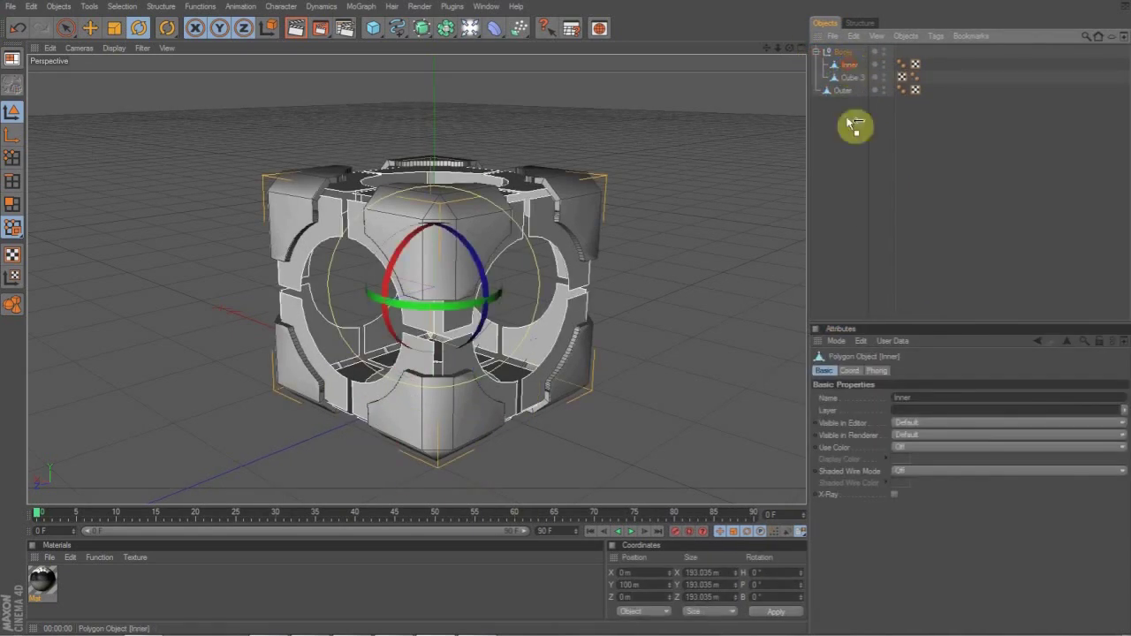
click(846, 55)
key(Delete)
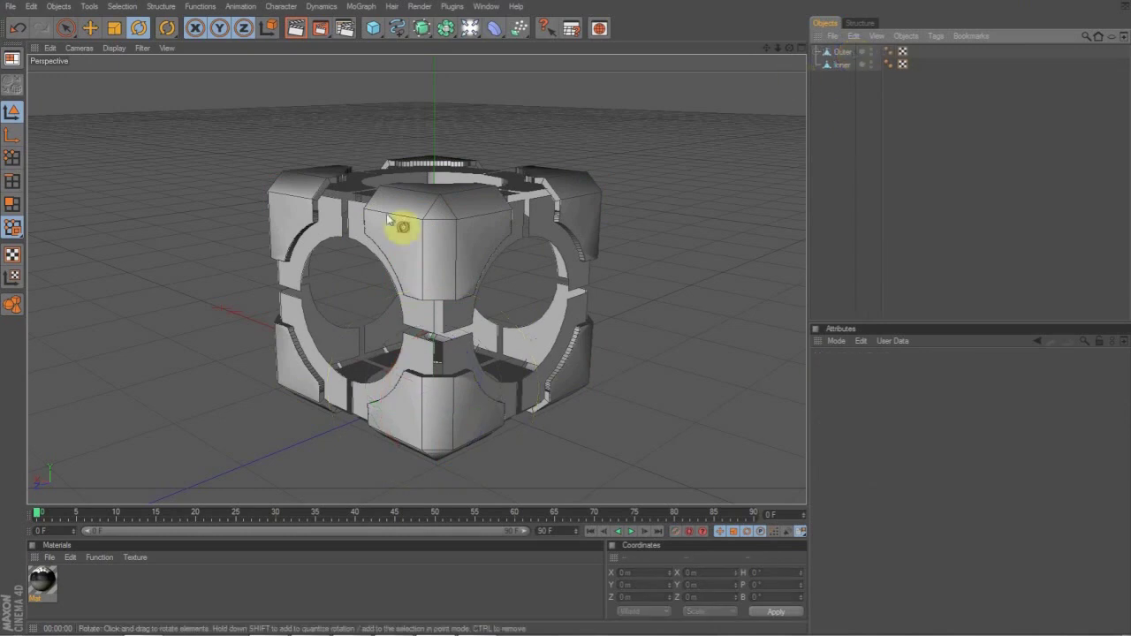
- Select all polygons of the slotted Inner object and extrude them with an offset of -2 m
click(337, 227)
drag(789, 49, 849, 102)
mouse_move(390, 253)
alt+mouse_down()
mouse_move(397, 190)
mouse_move(416, 235)
mouse_move(391, 252)
alt+mouse_up()
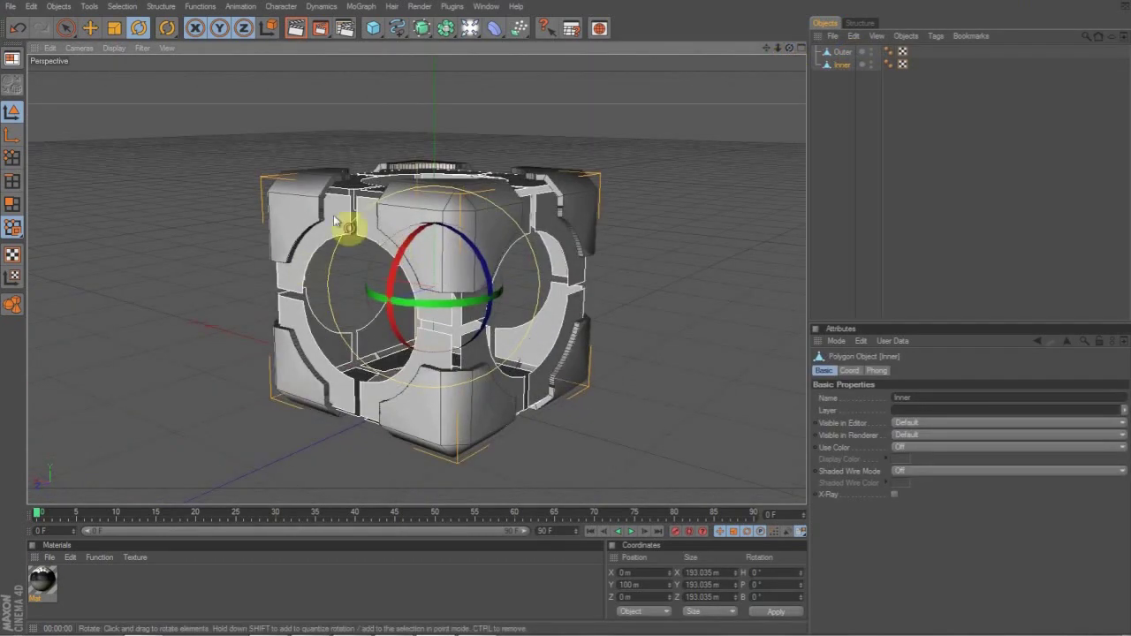
click(18, 202)
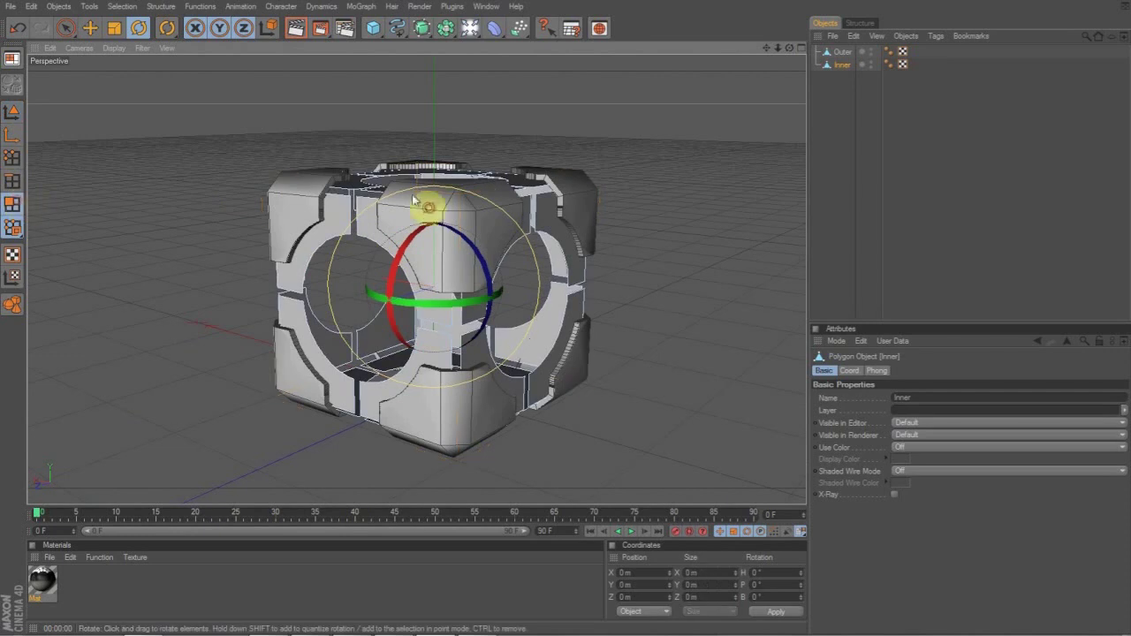
right_click(334, 215)
click(775, 253)
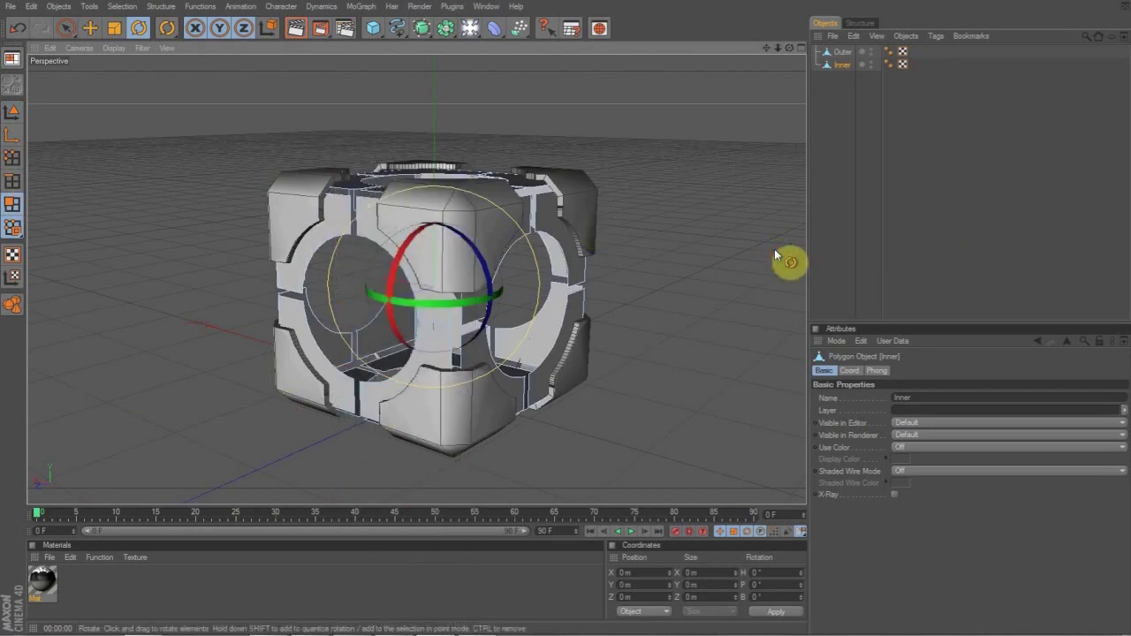
key(ctrl+a)
right_click(330, 215)
right_click(329, 217)
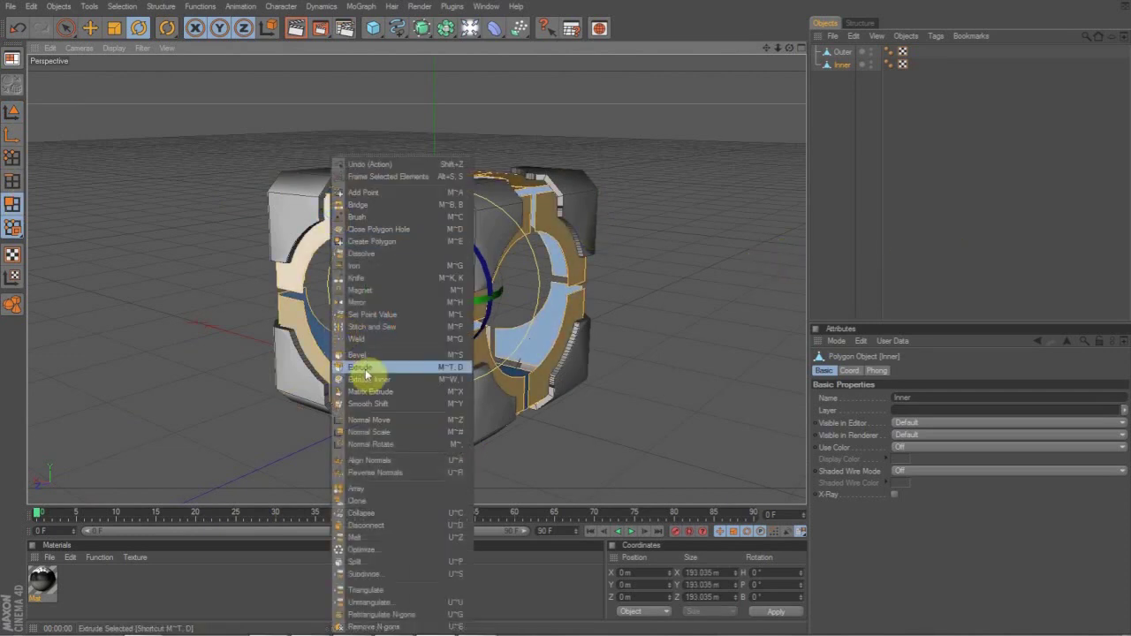
click(434, 371)
click(884, 410)
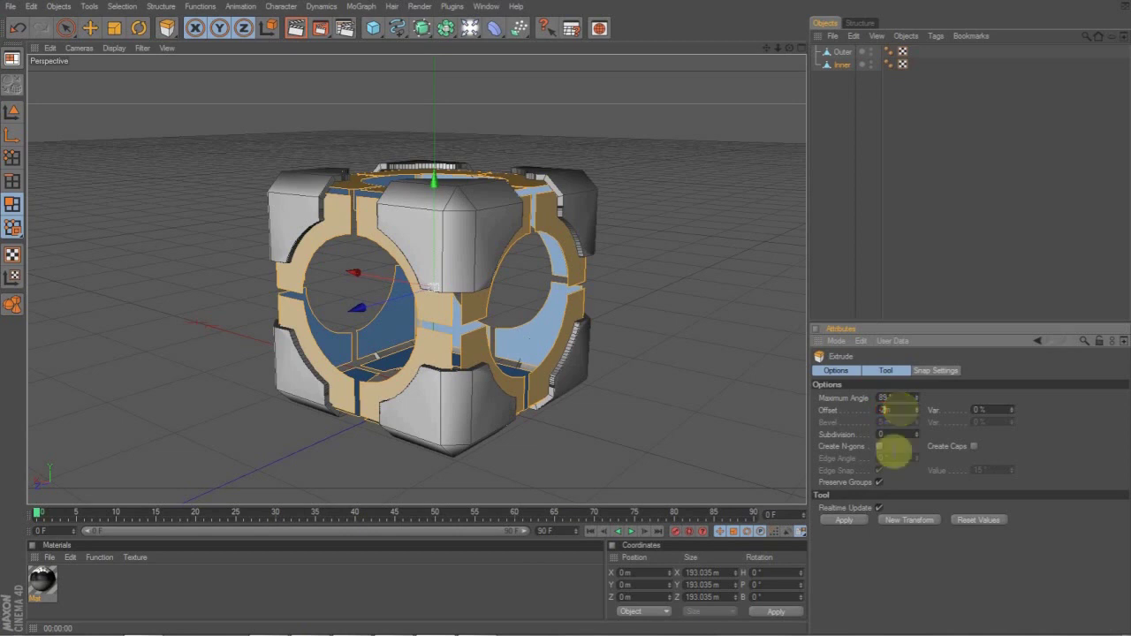
click(843, 521)
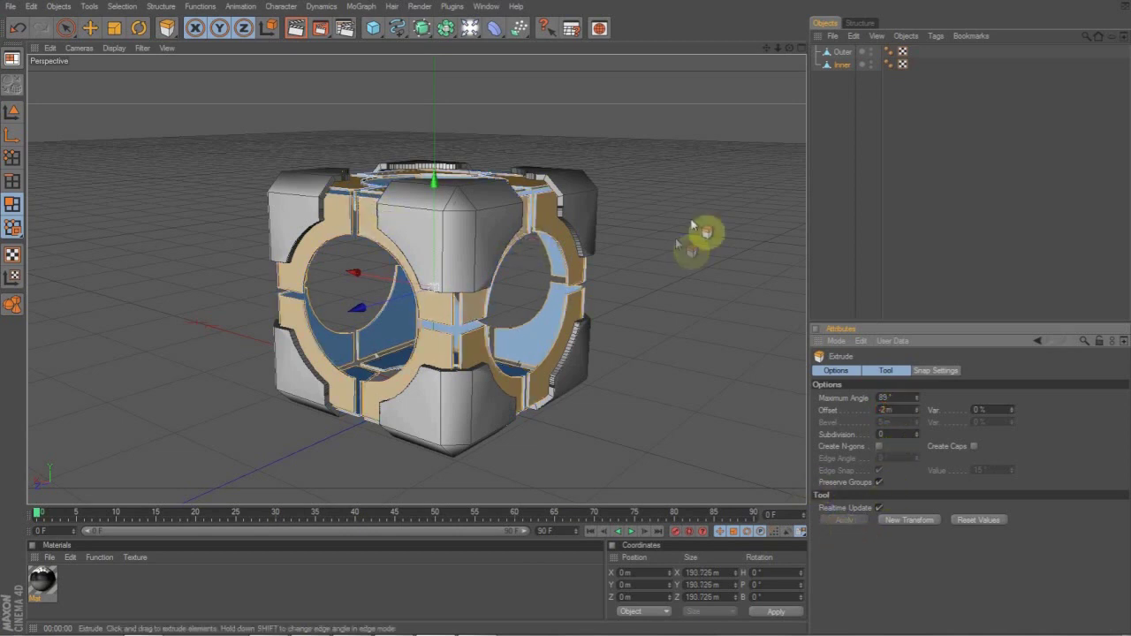
- Undo the last extrusion of Inner and extrude its polygons again by -2 m with Create Caps enabled
key(ctrl+z)
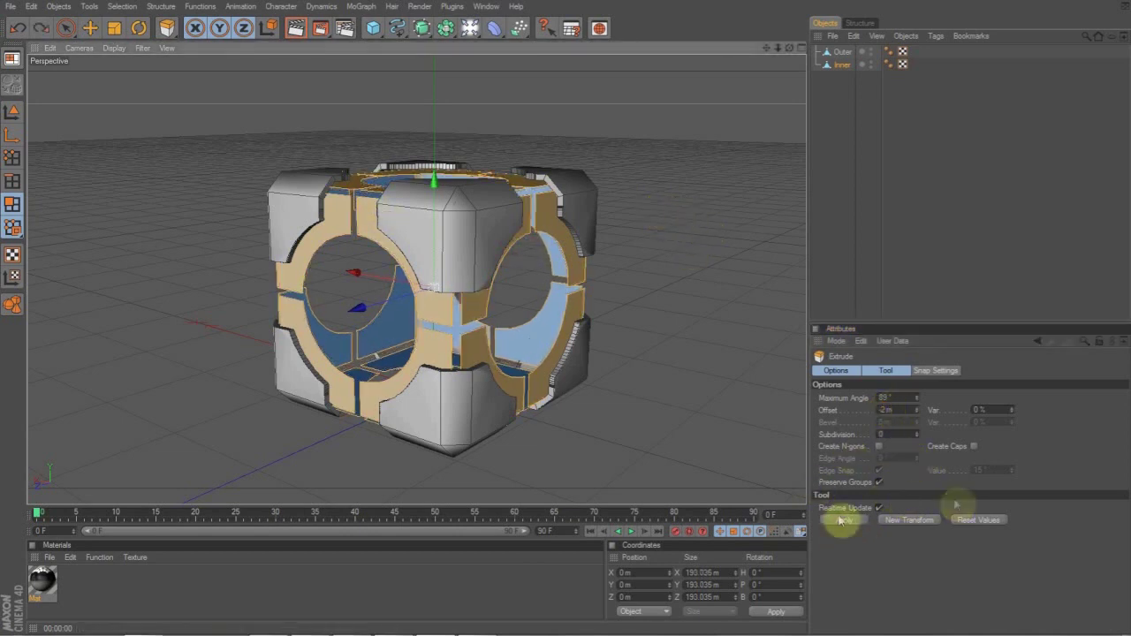
click(975, 448)
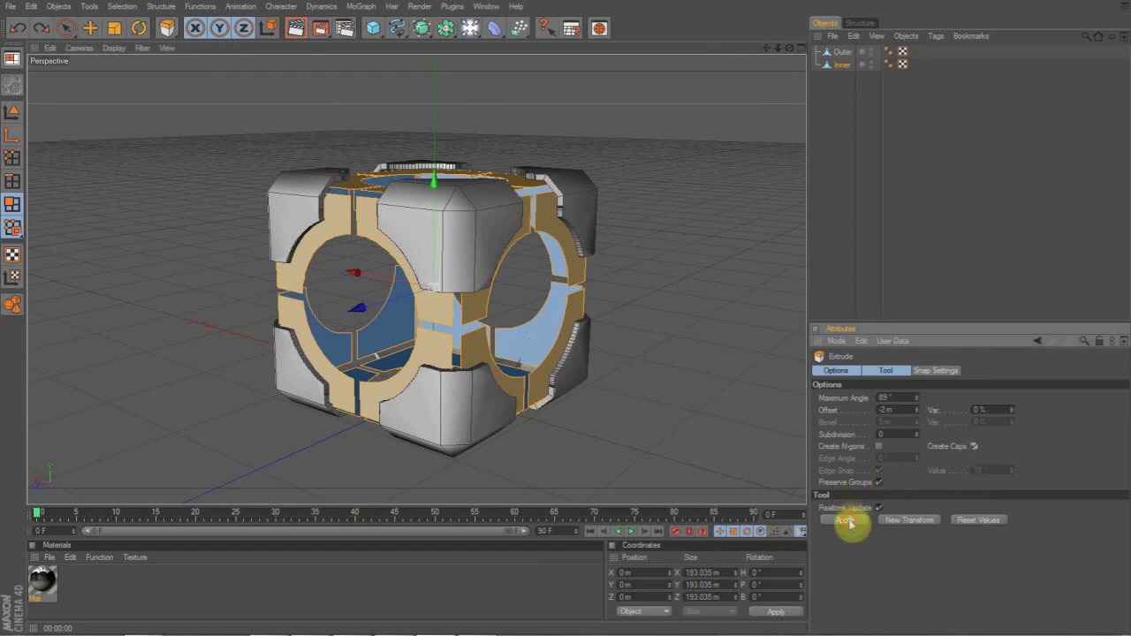
click(845, 520)
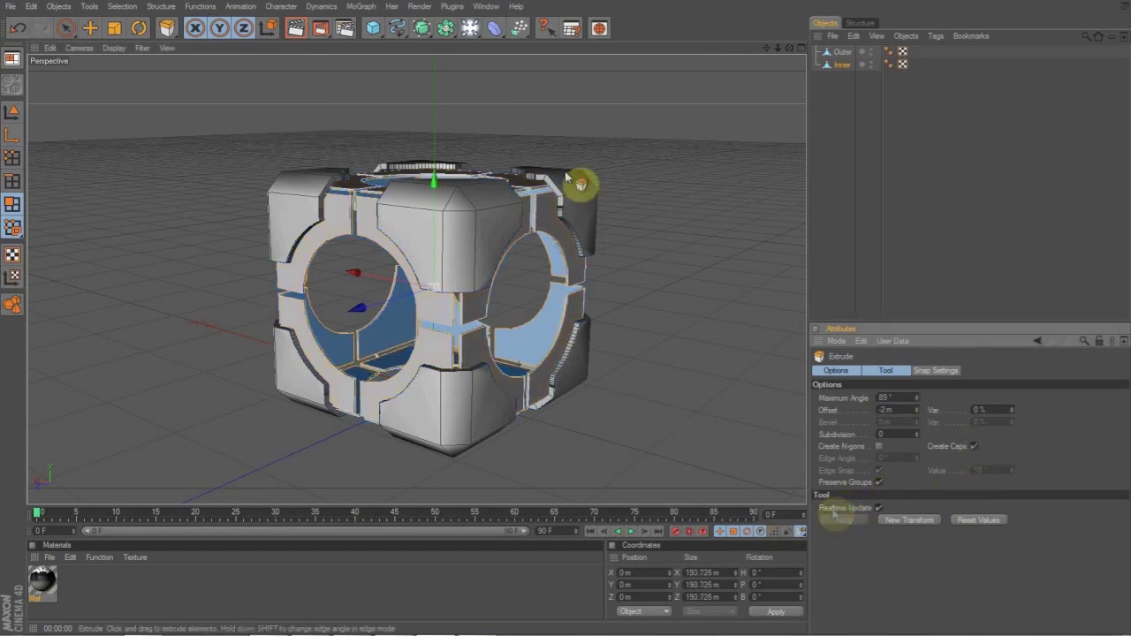
- Render the perspective view to check the capped inner cube up close, and select the Inner object
click(297, 29)
scroll(324, 232, up, 3)
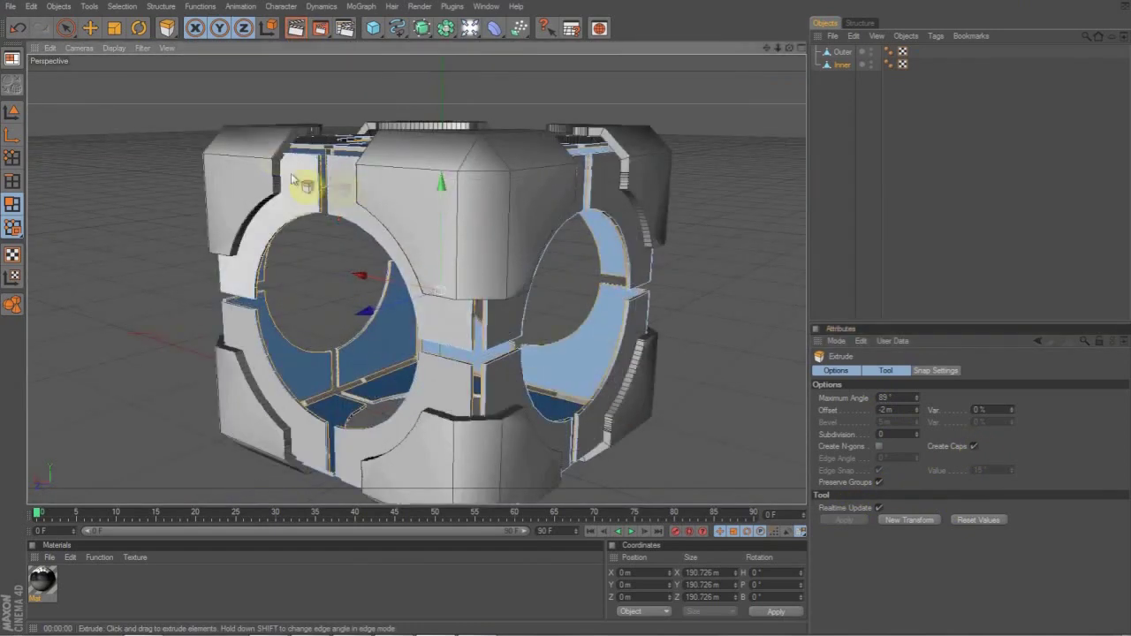
click(840, 55)
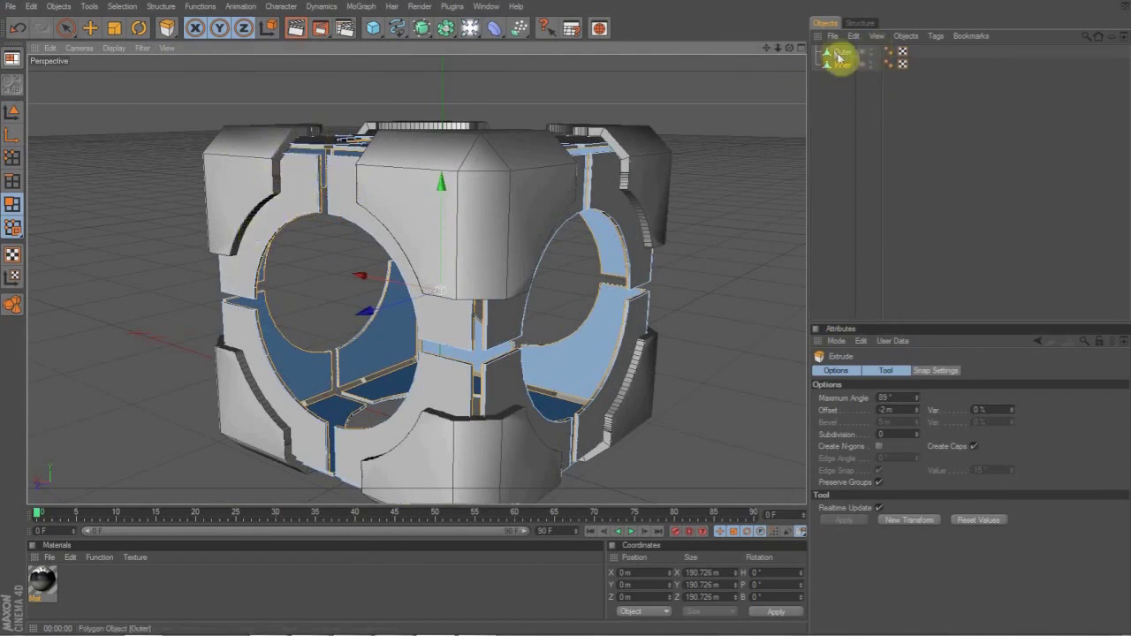
click(844, 64)
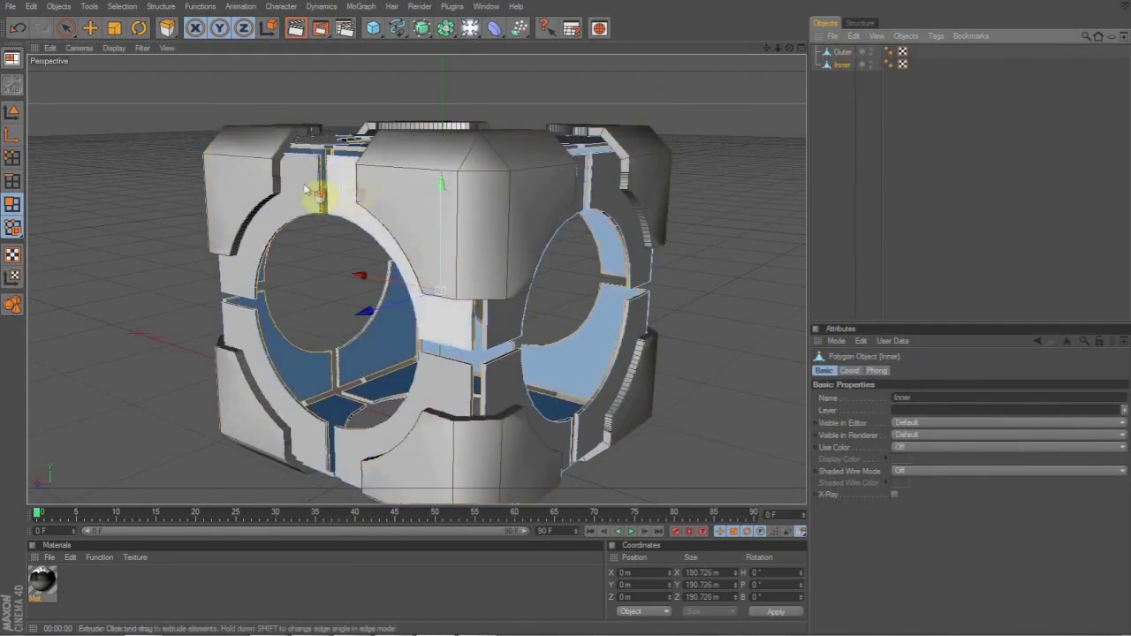